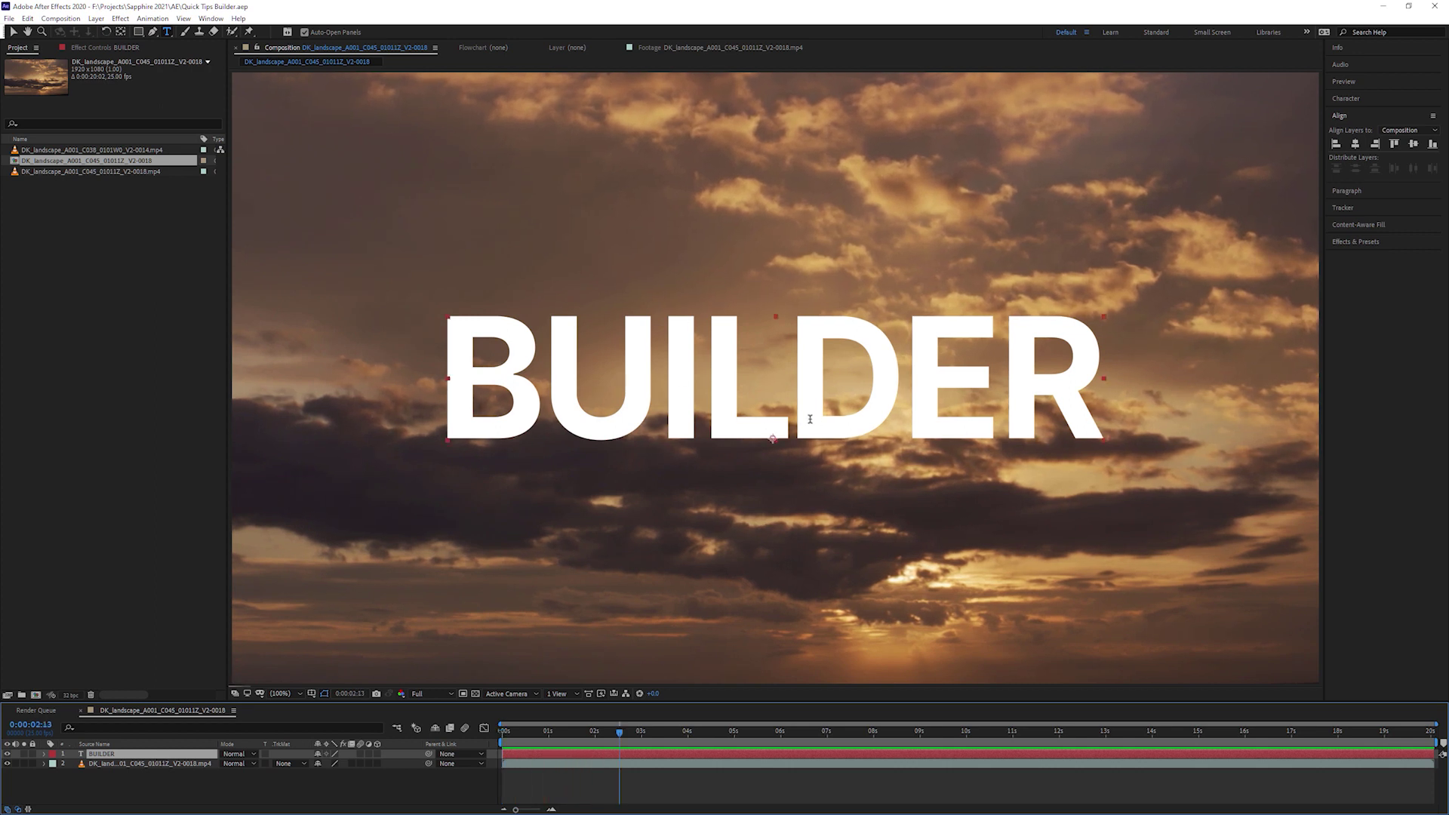
Move the comp time to 0:00:06:23 and stop editing the BUILDER text.
{"action": "left_click", "coordinate": [827, 732]}
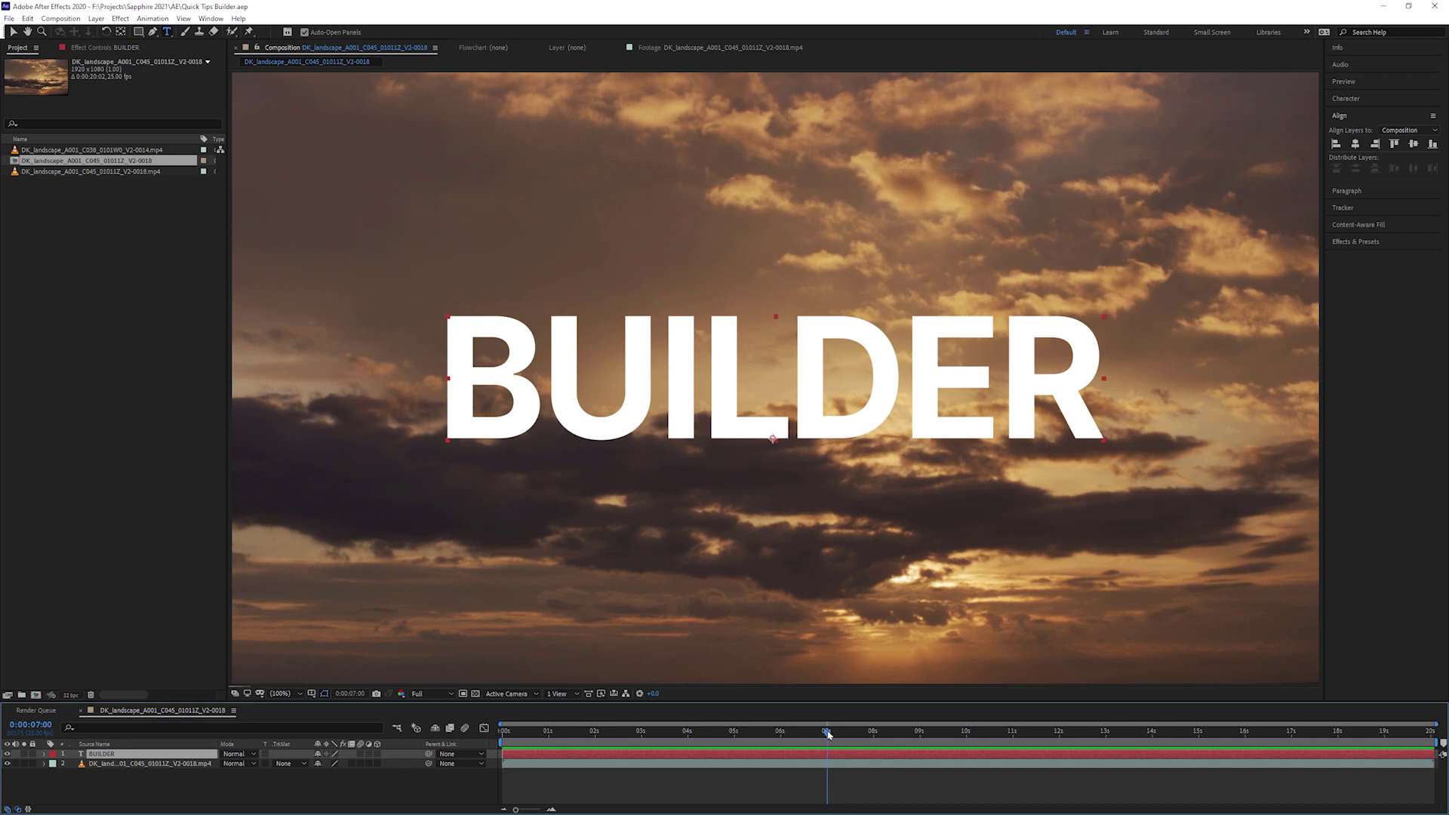
{"action": "left_click_drag", "start_coordinate": [828, 735], "coordinate": [824, 738]}
{"action": "key", "text": "Escape"}
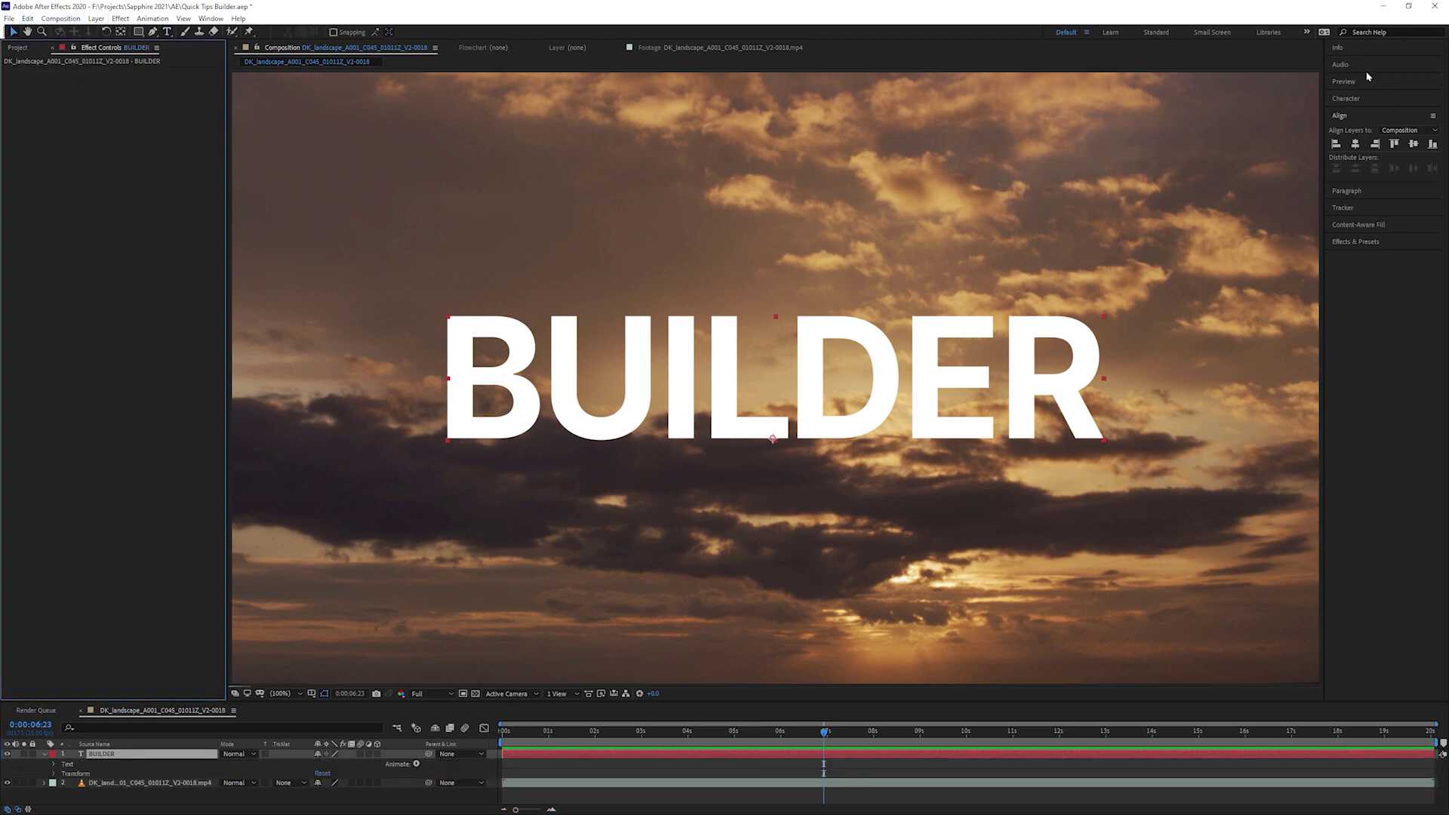
Search the effects for 's_effec' and apply Sapphire Builder's S_Effect to the BUILDER layer.
{"action": "left_click", "coordinate": [1356, 241]}
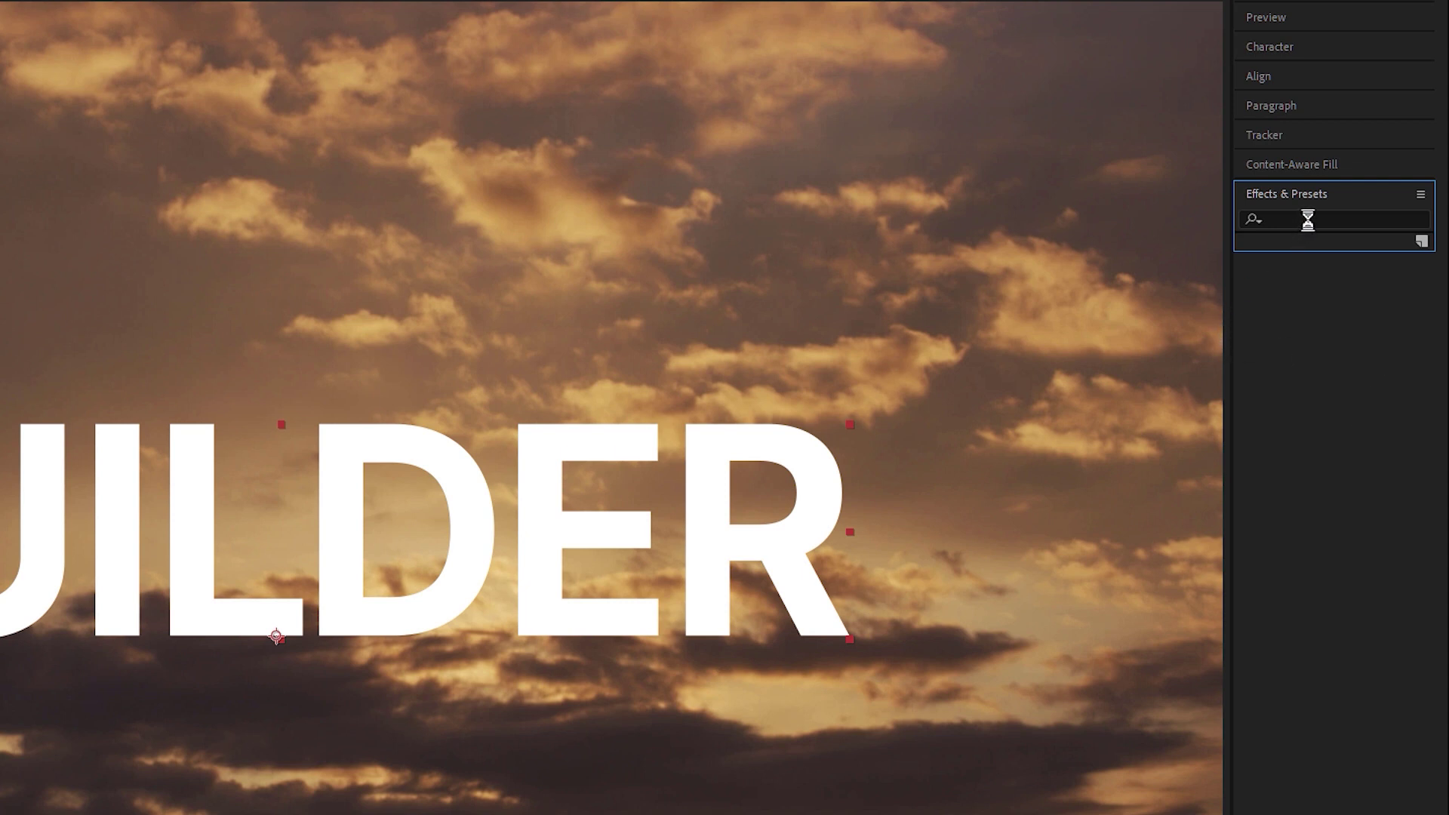
{"action": "left_click", "coordinate": [1309, 219]}
{"action": "type", "text": "s_effec"}
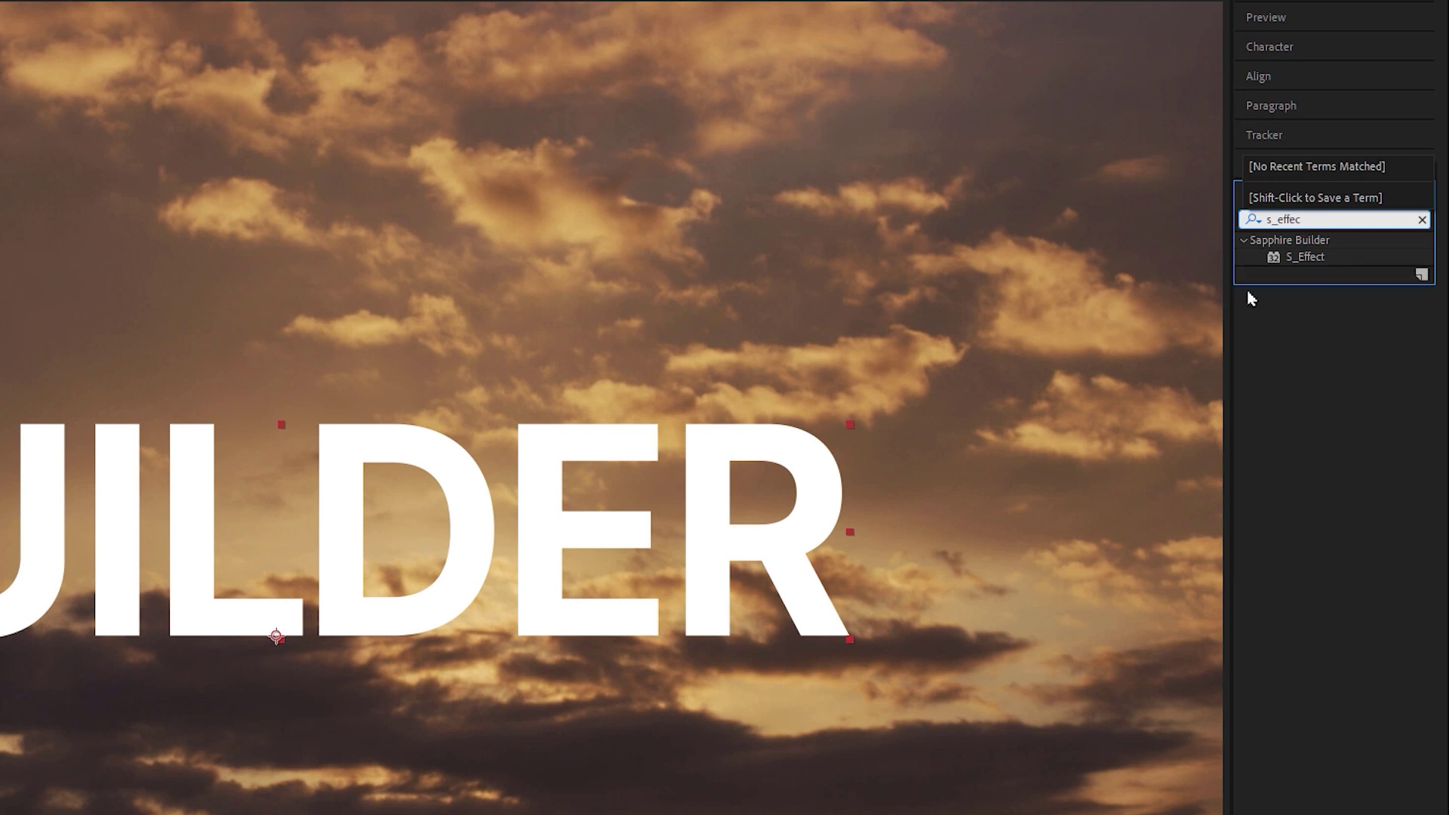
{"action": "left_click_drag", "start_coordinate": [1300, 257], "coordinate": [356, 588]}
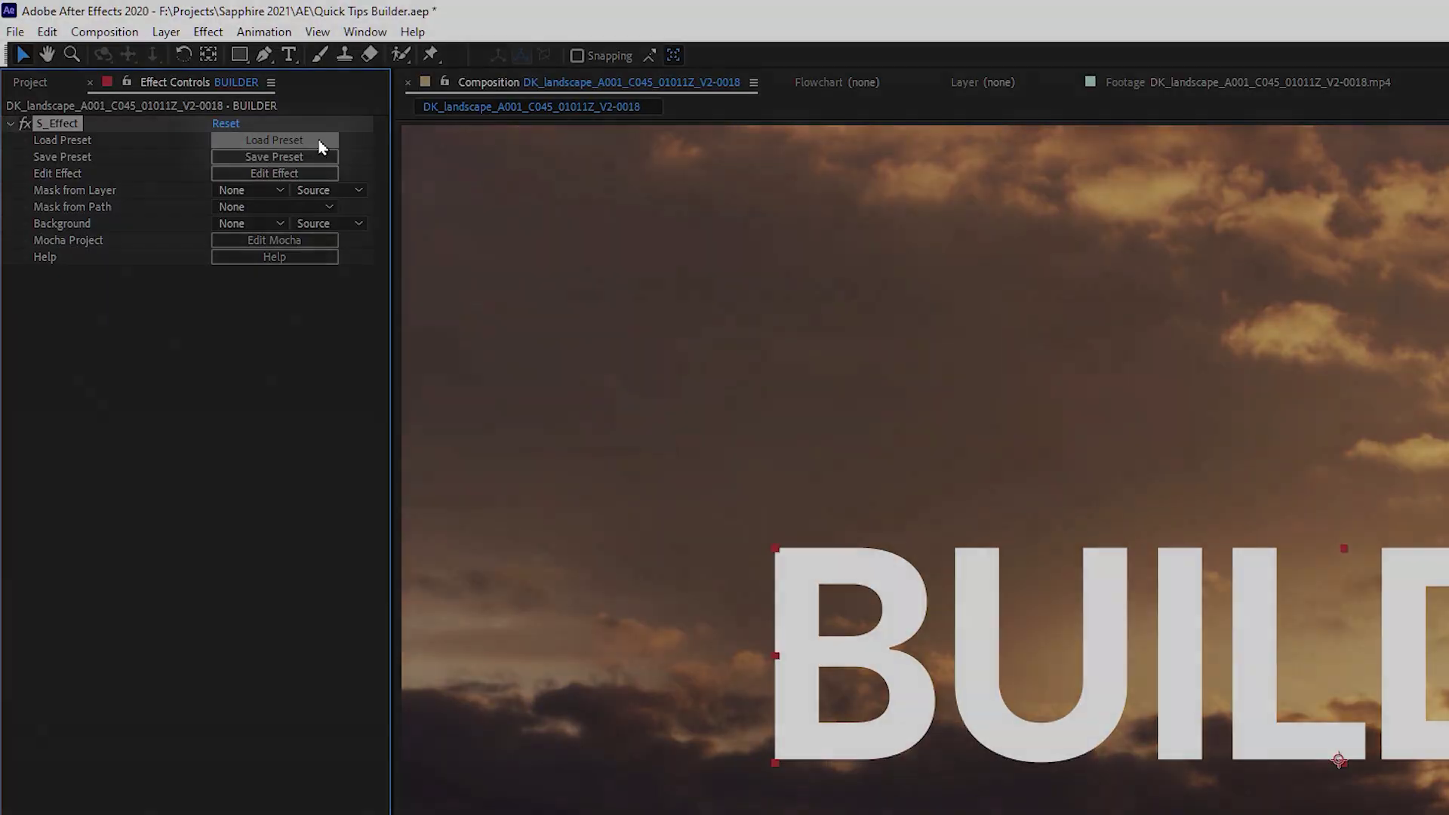
Open the S_Effect preset browser on the Builder Effects presets.
{"action": "left_click", "coordinate": [317, 141]}
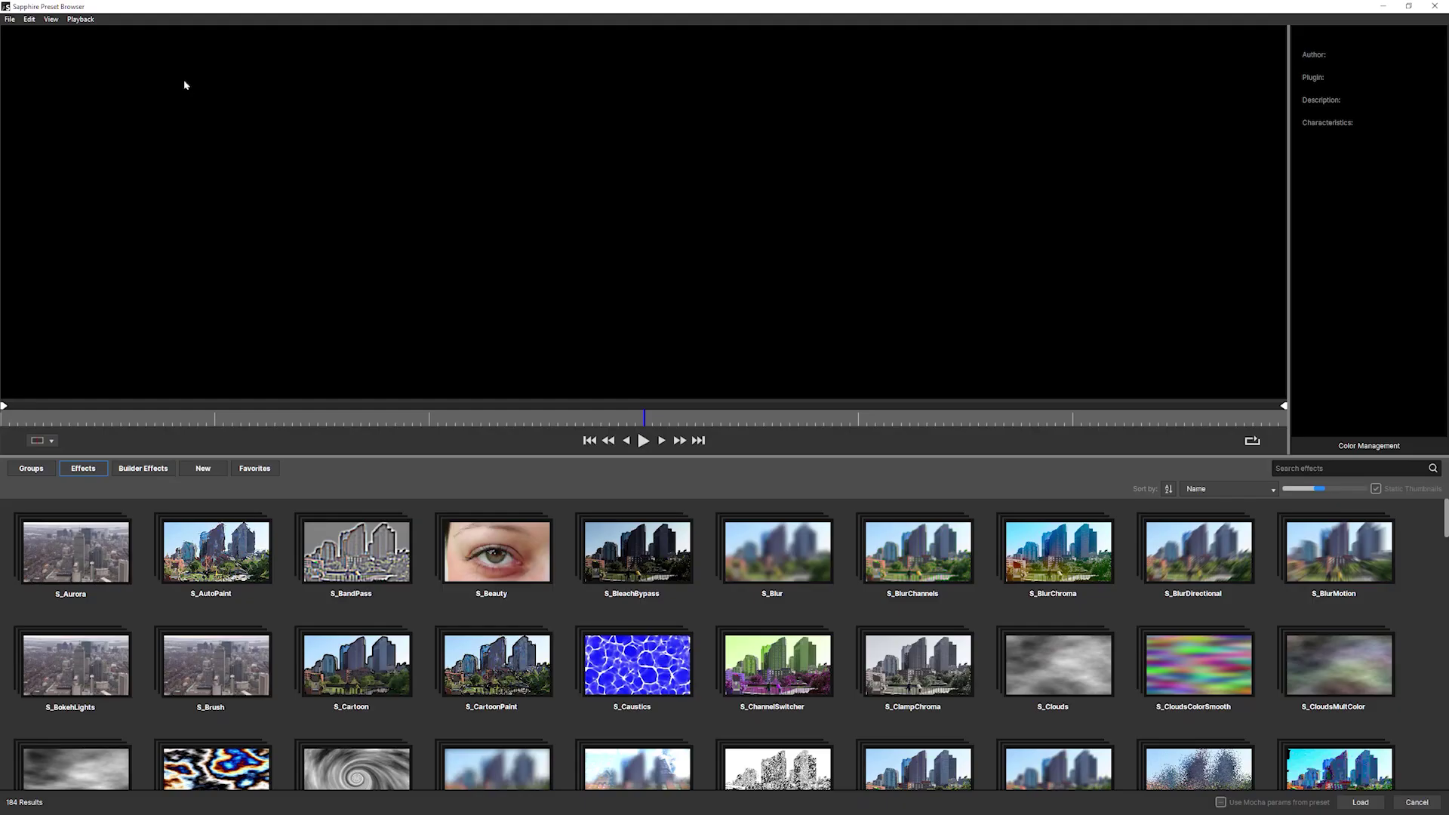
{"action": "left_click", "coordinate": [150, 469]}
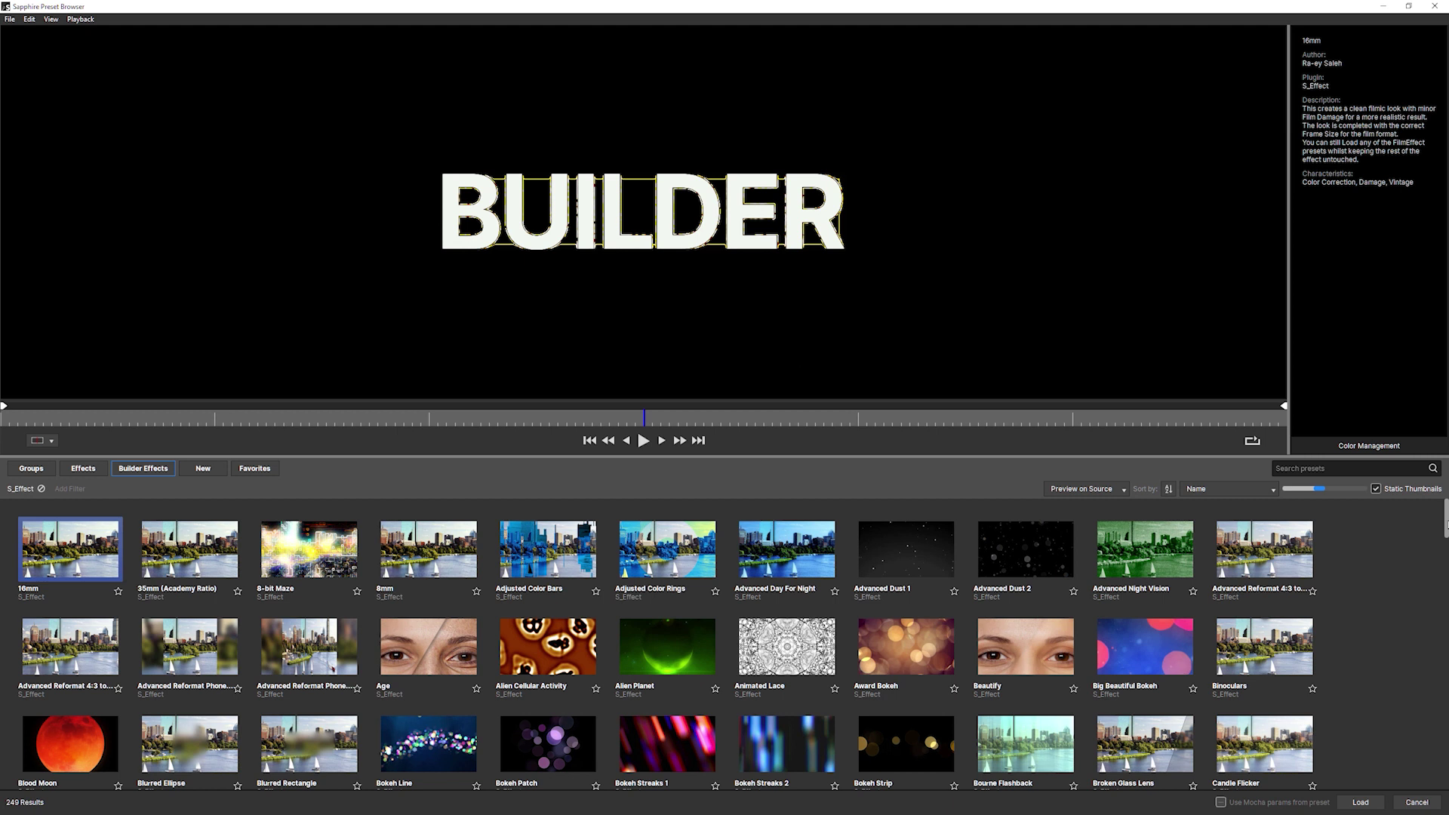
{"action": "left_click_drag", "start_coordinate": [1446, 526], "coordinate": [1437, 617]}
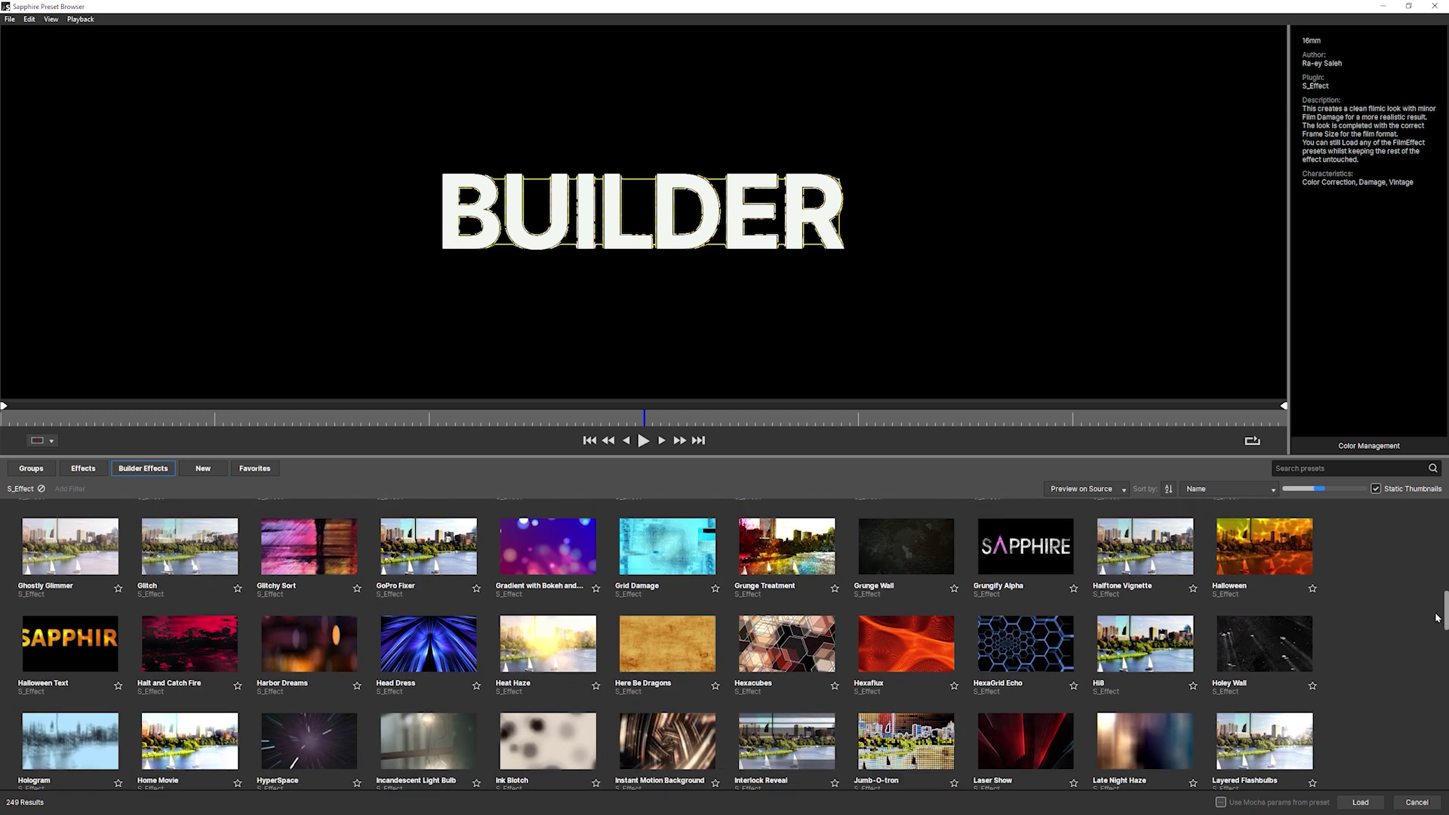
Preview Halloween Text, then Halt and Catch Fire, scrubbing to the fully formed BUILDER title.
{"action": "left_click", "coordinate": [69, 643]}
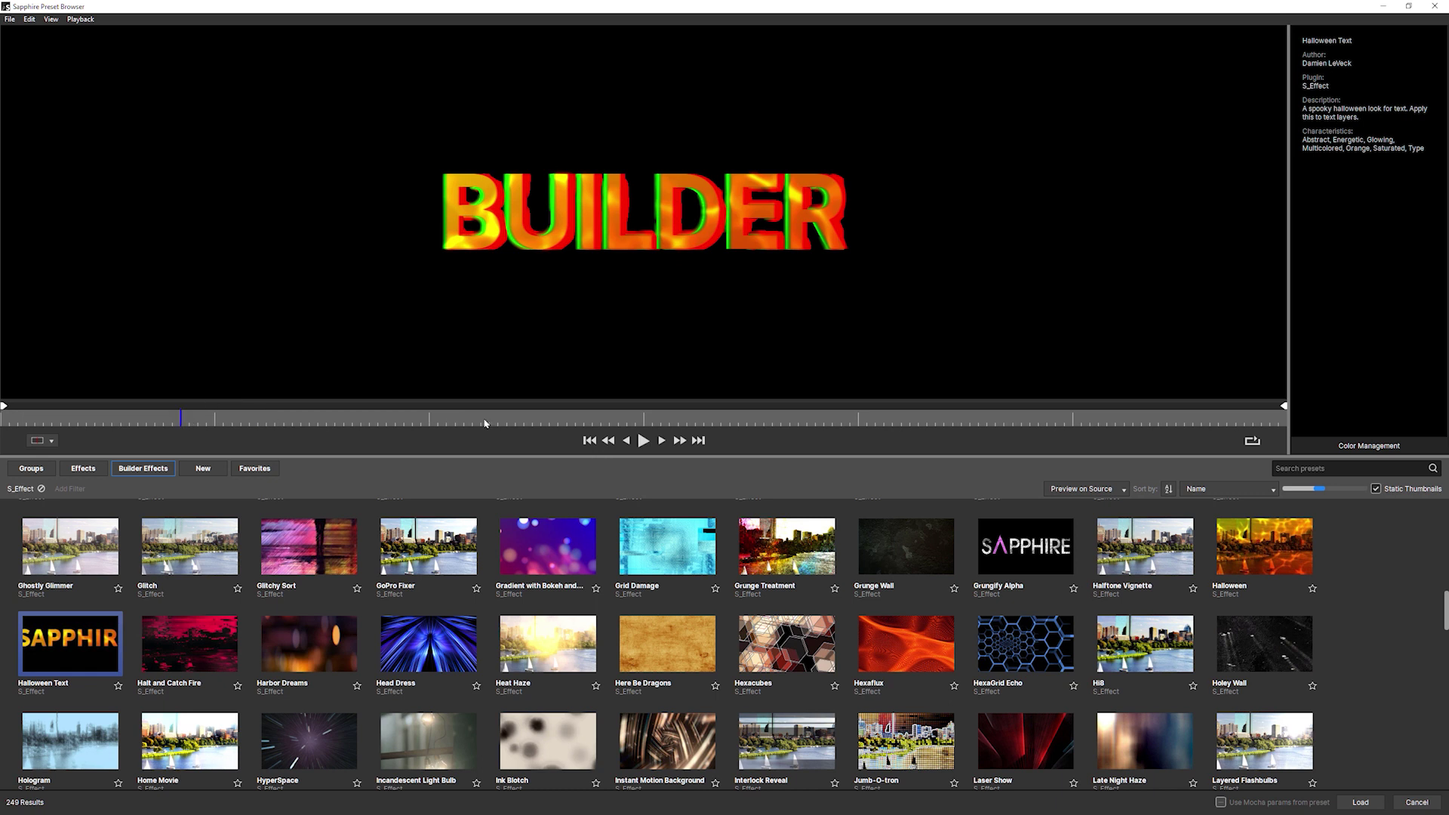
{"action": "left_click", "coordinate": [199, 615]}
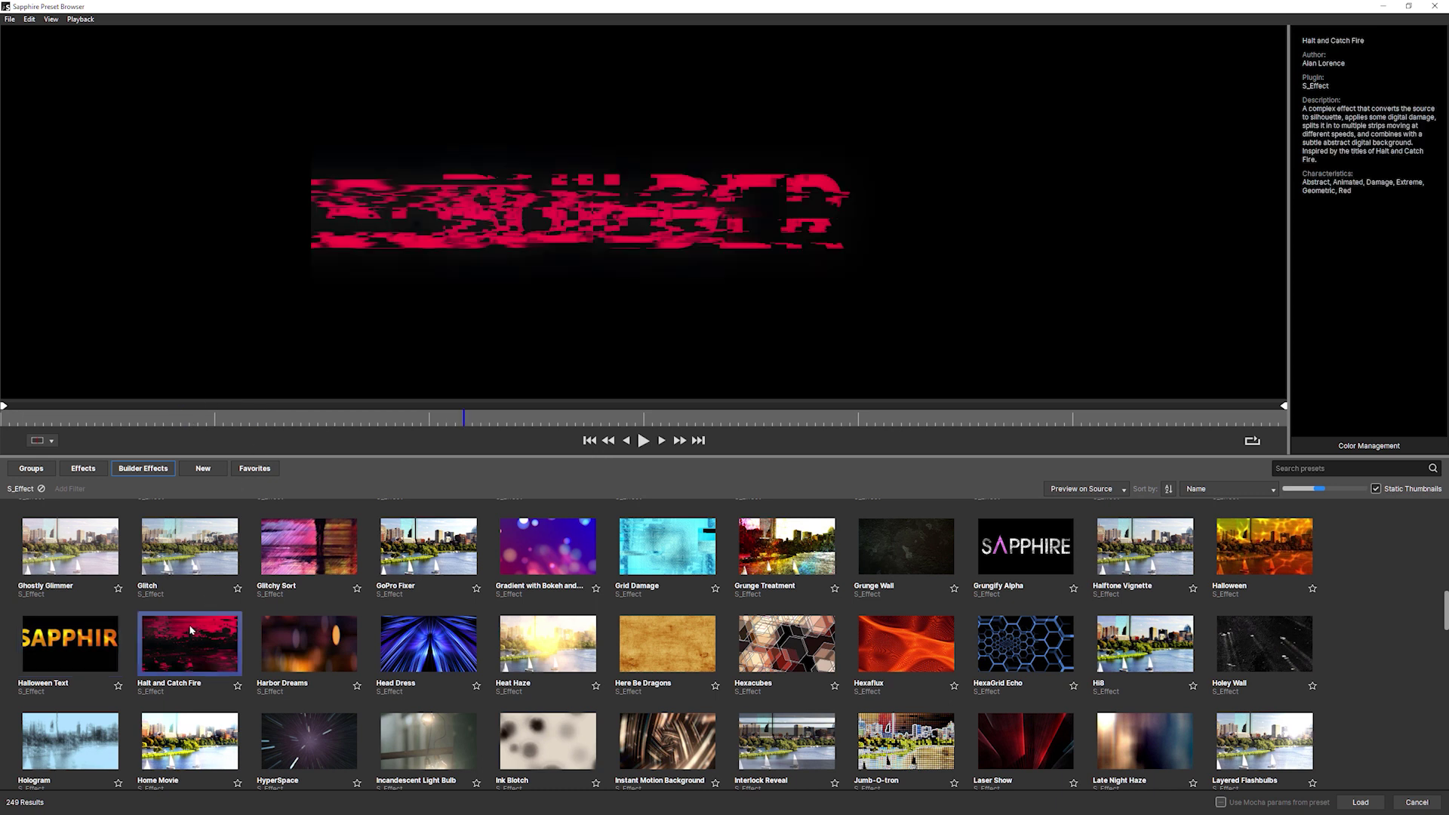
{"action": "mouse_move", "coordinate": [230, 415]}
{"action": "left_mouse_down"}
{"action": "mouse_move", "coordinate": [769, 419]}
{"action": "mouse_move", "coordinate": [224, 421]}
{"action": "left_mouse_up"}
{"action": "left_click_drag", "start_coordinate": [948, 421], "coordinate": [1116, 423]}
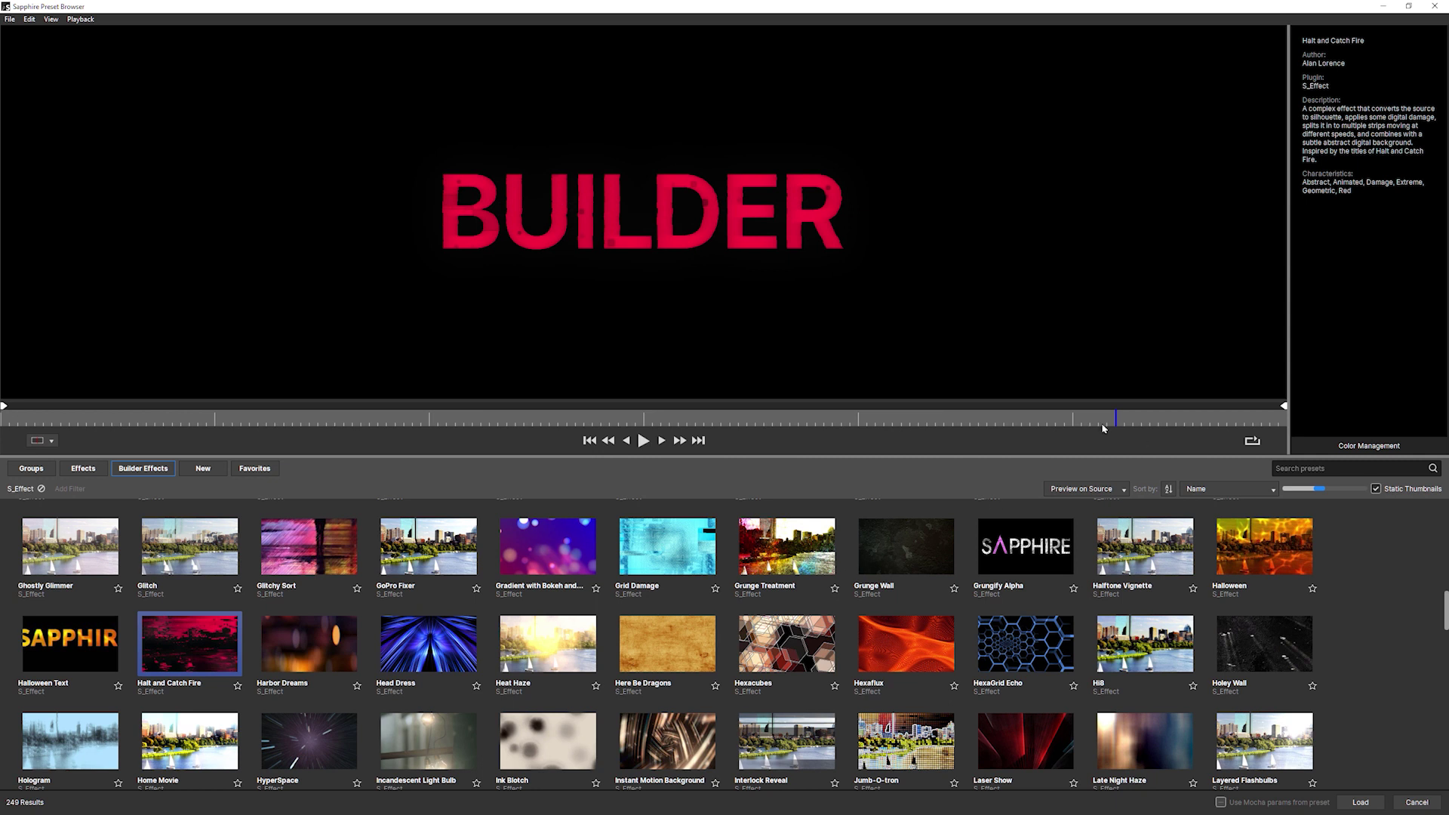
{"action": "left_click_drag", "start_coordinate": [1212, 425], "coordinate": [1158, 423]}
{"action": "scroll", "coordinate": [1392, 586], "scroll_direction": "down", "scroll_amount": 1}
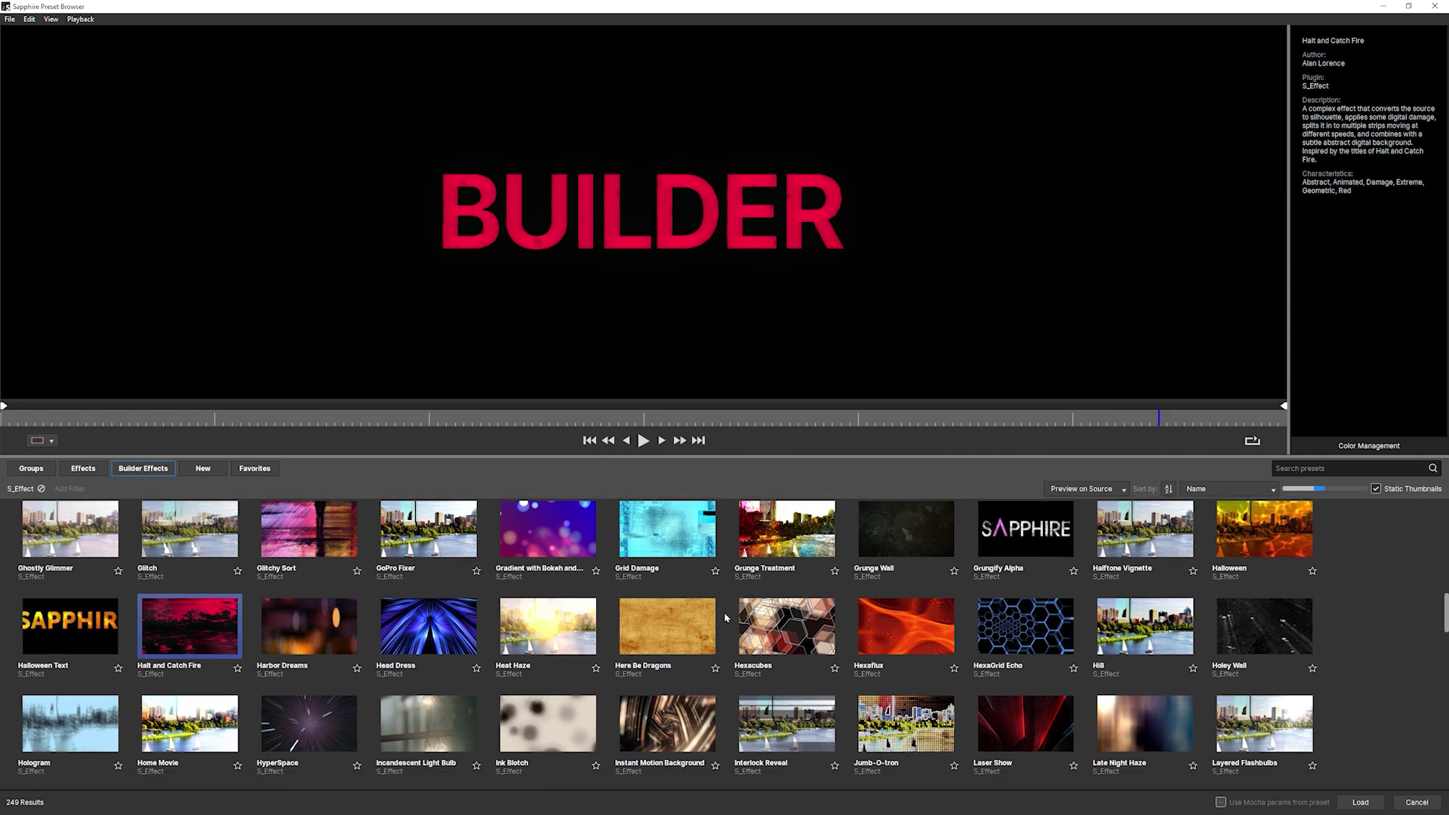
Search the presets for 'text', then replace the search with 'type'.
{"action": "left_click", "coordinate": [1299, 469]}
{"action": "type", "text": "text"}
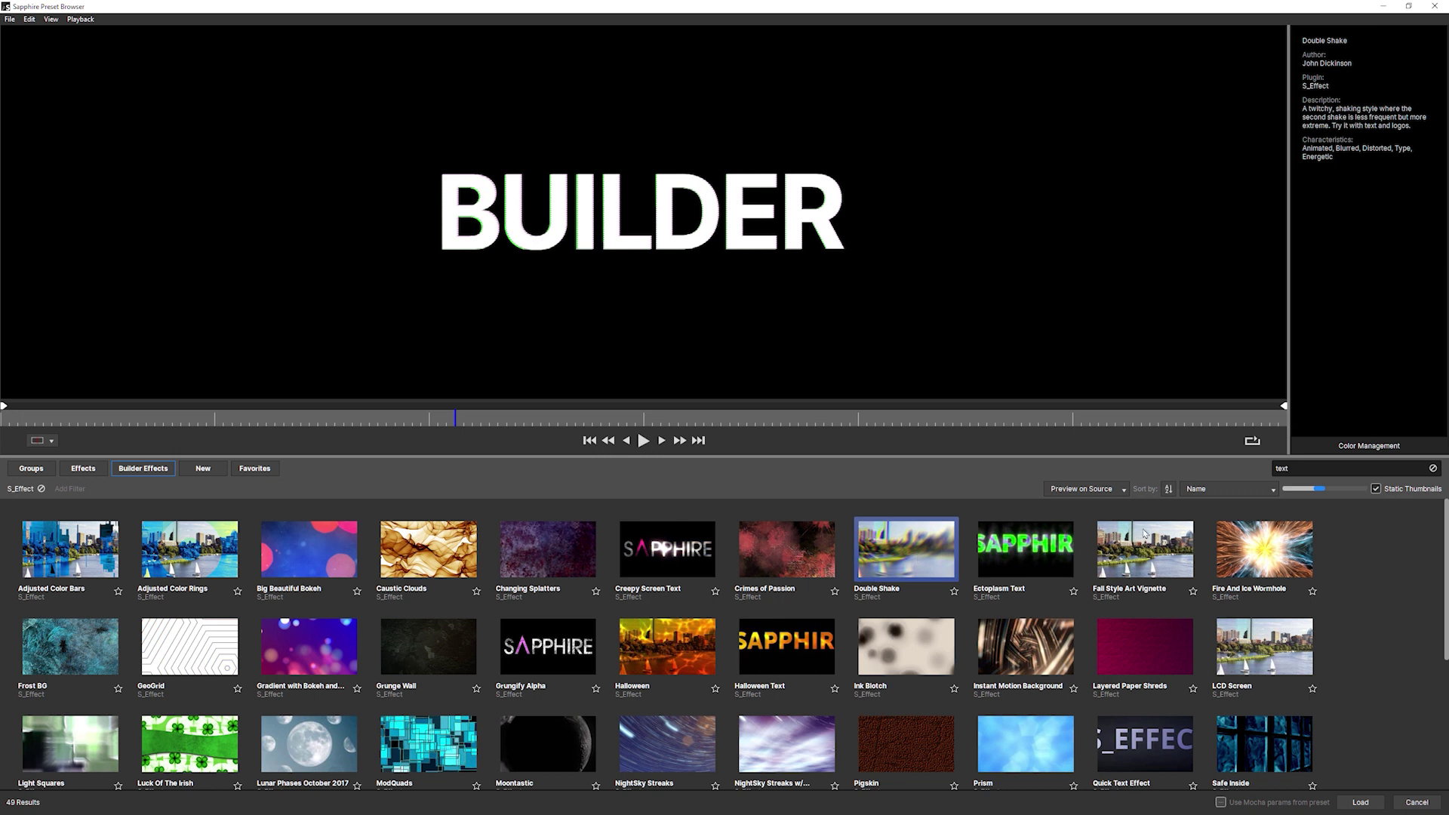
{"action": "double_click", "coordinate": [1296, 469]}
{"action": "type", "text": "type"}
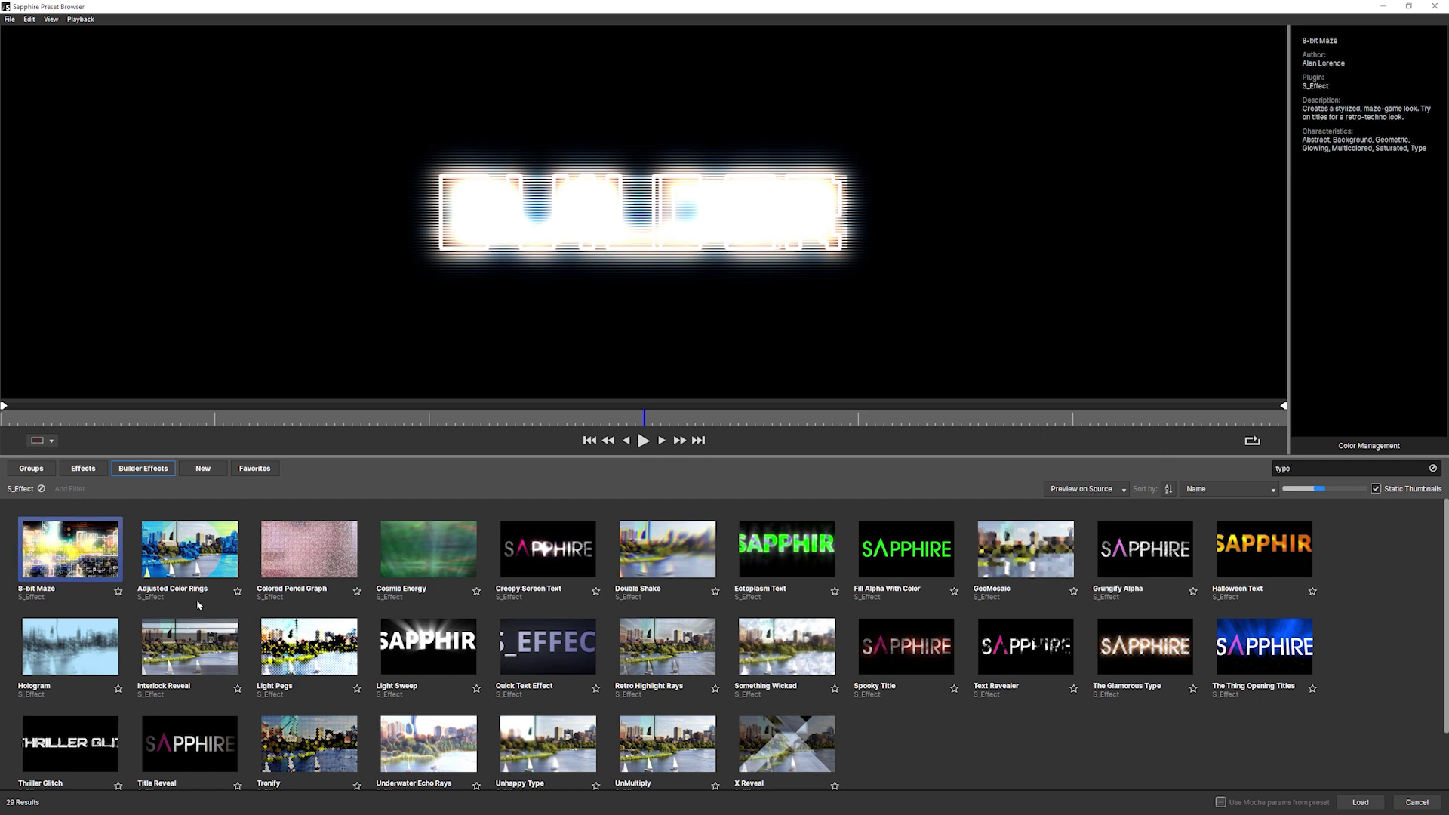
Preview Creepy Screen Text, Light Pegs, Light Sweep and Quick Text Effect on BUILDER.
{"action": "left_click", "coordinate": [578, 556]}
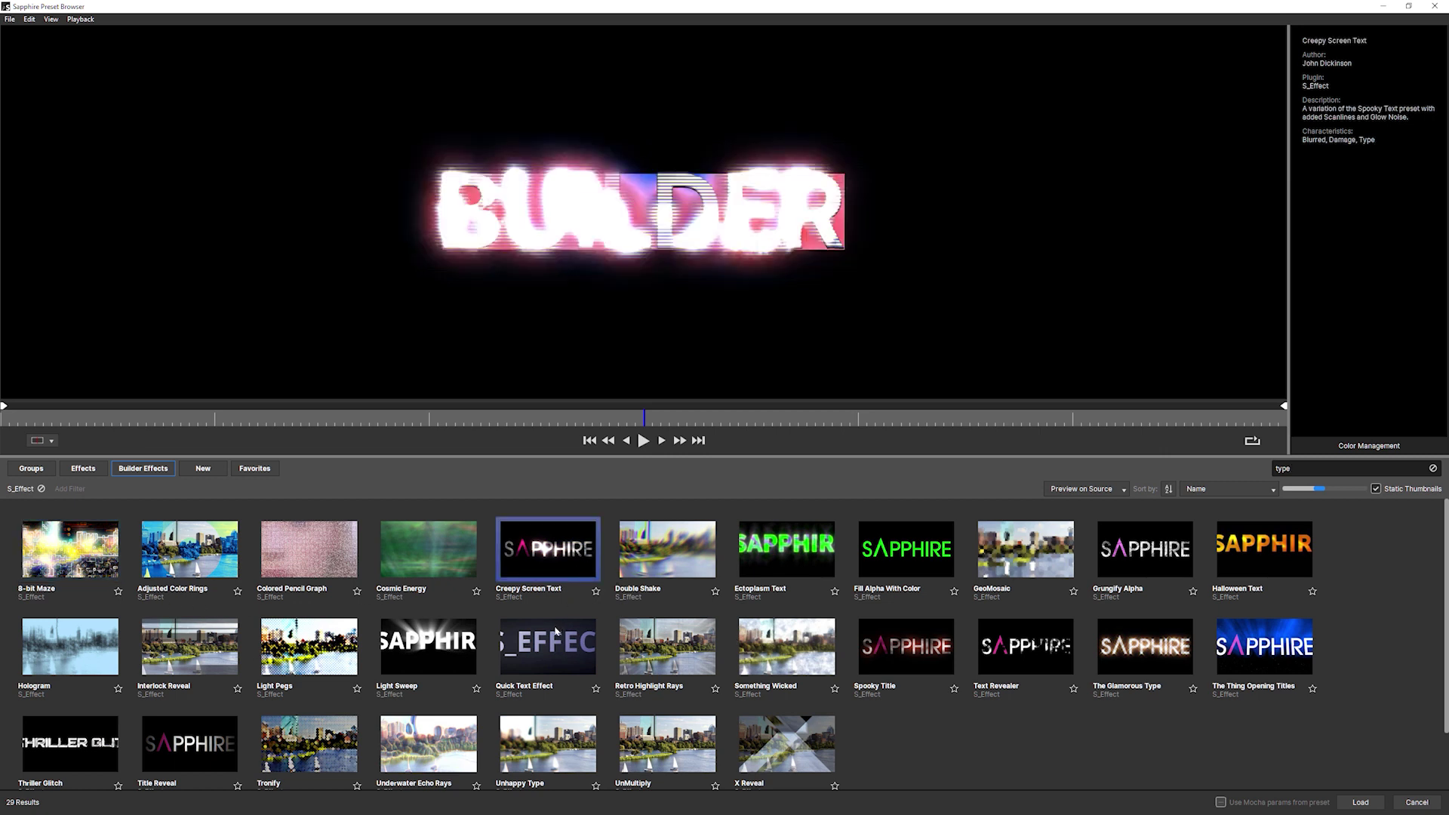
{"action": "left_click", "coordinate": [302, 640]}
{"action": "left_click", "coordinate": [428, 643]}
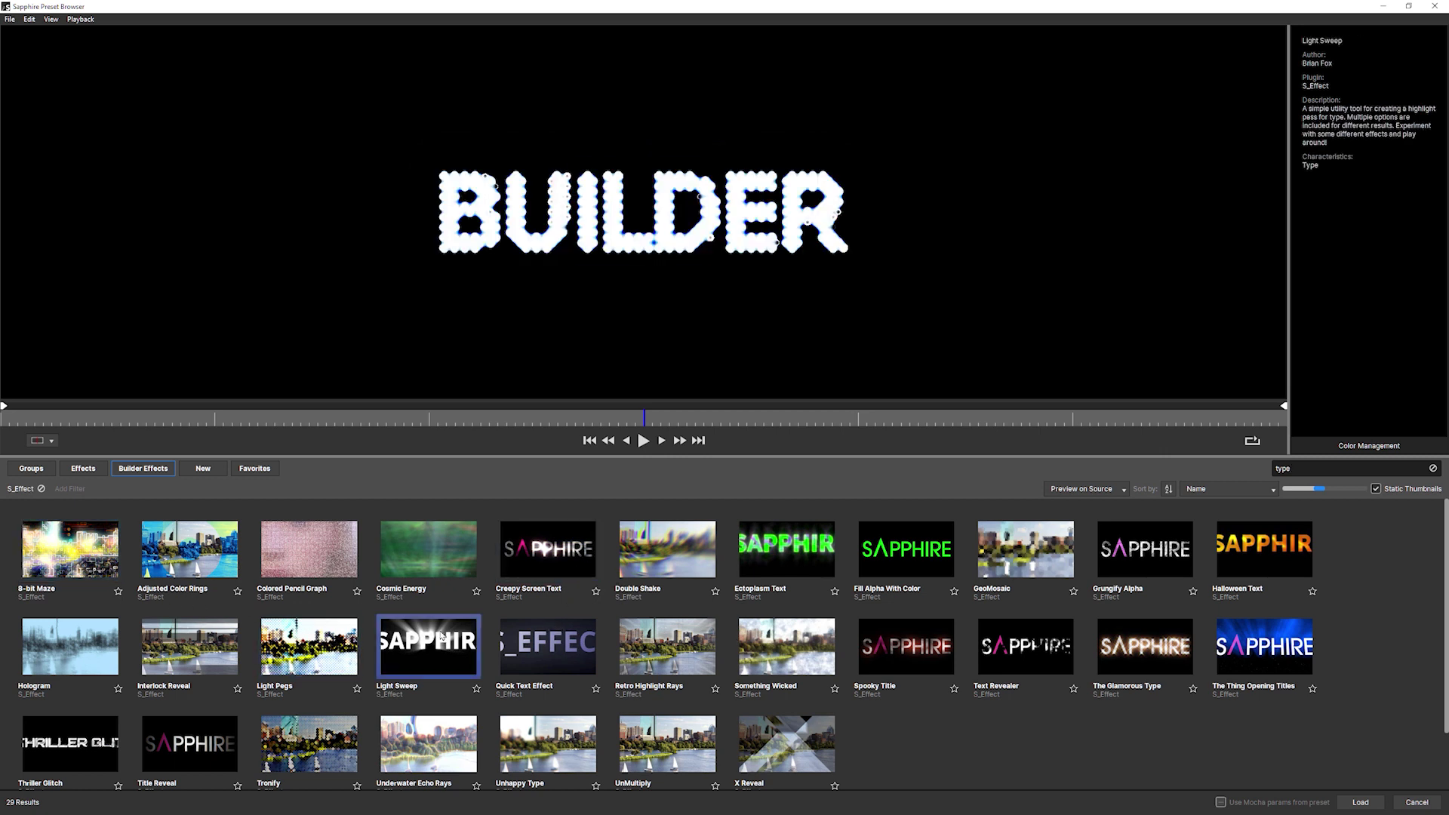
{"action": "left_click", "coordinate": [541, 654]}
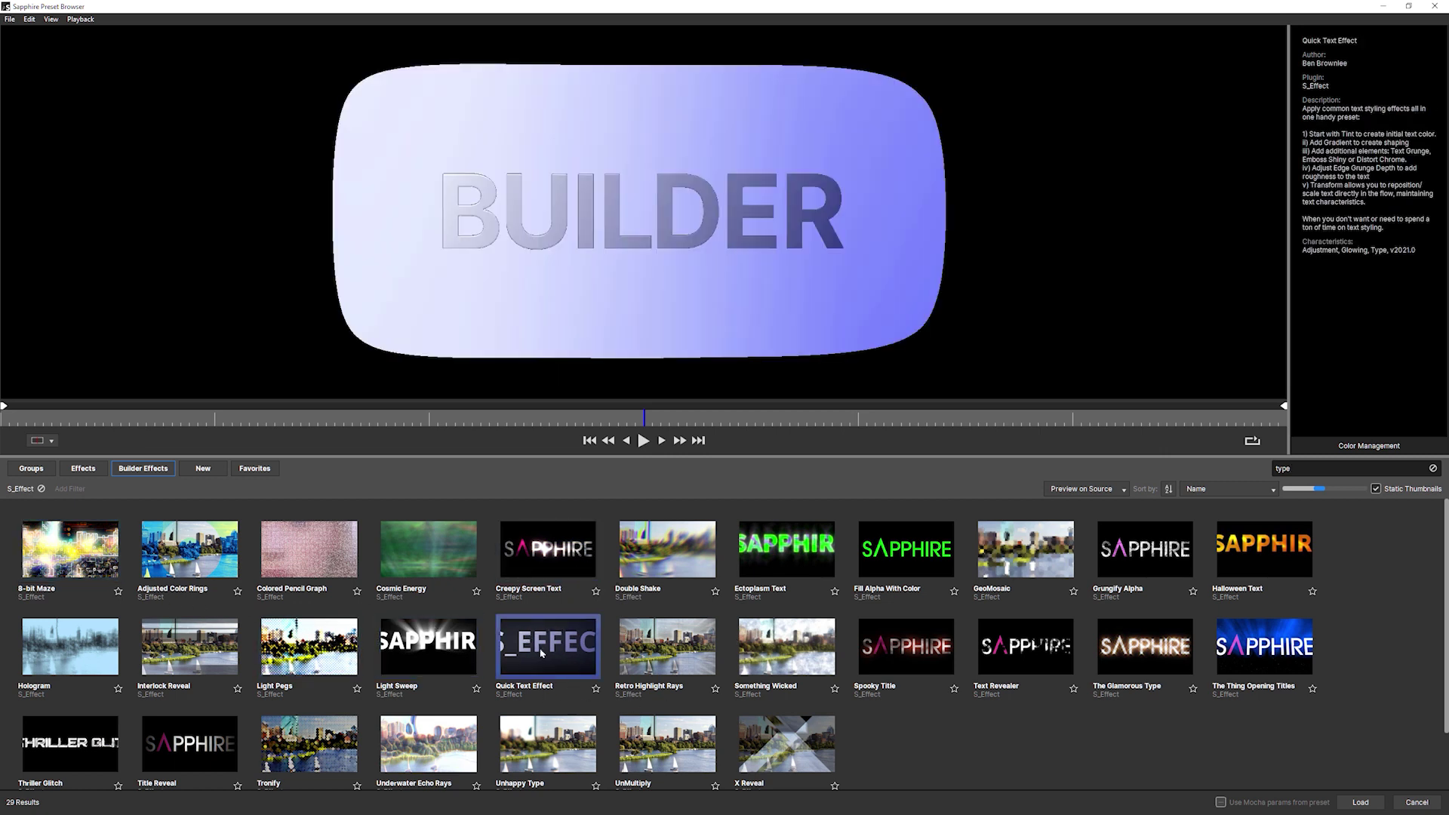
Load Quick Text Effect onto BUILDER and sample a warm tan sky colour for Tint Lights.
{"action": "left_click", "coordinate": [1348, 801]}
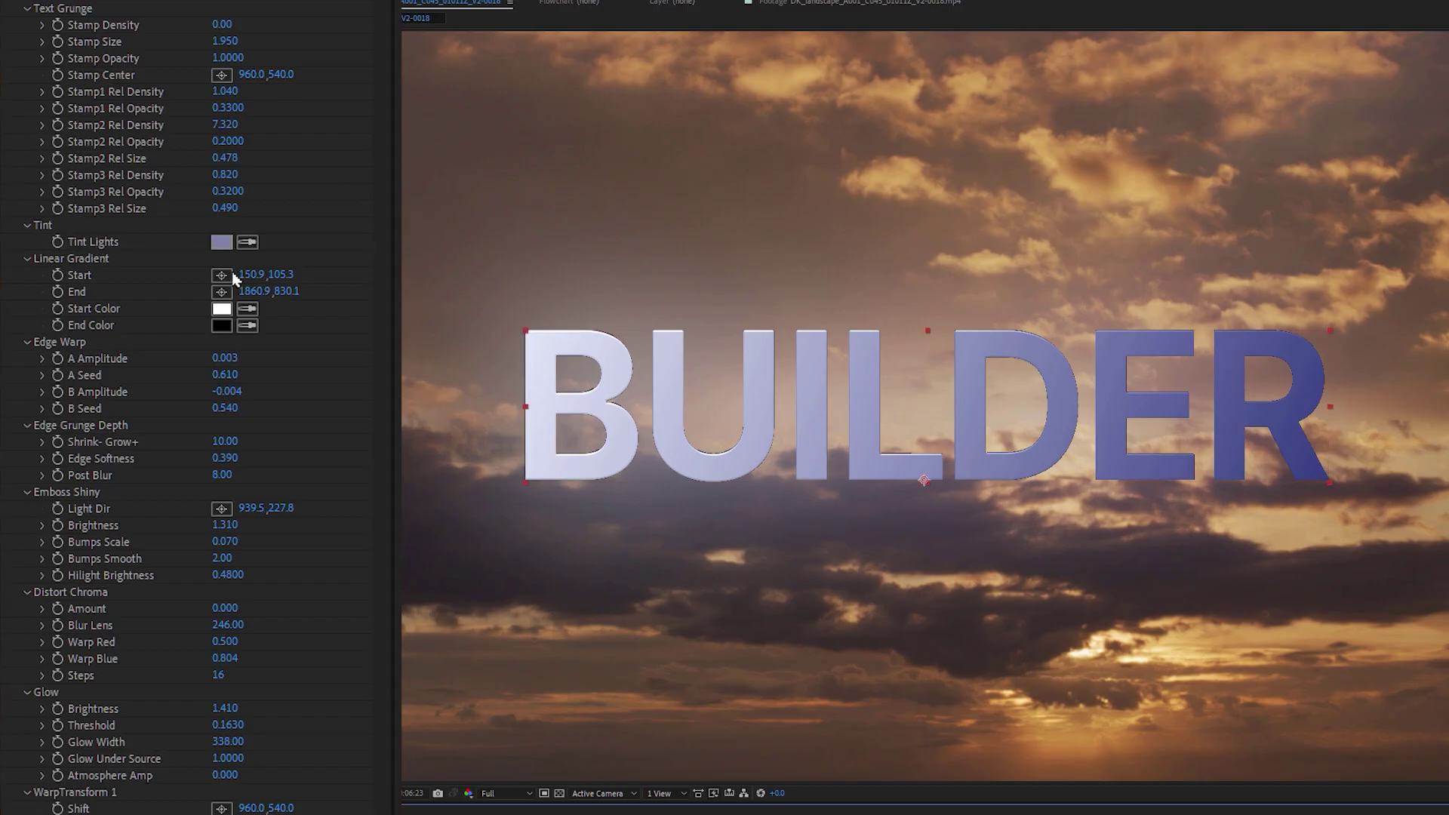
{"action": "left_click", "coordinate": [247, 241]}
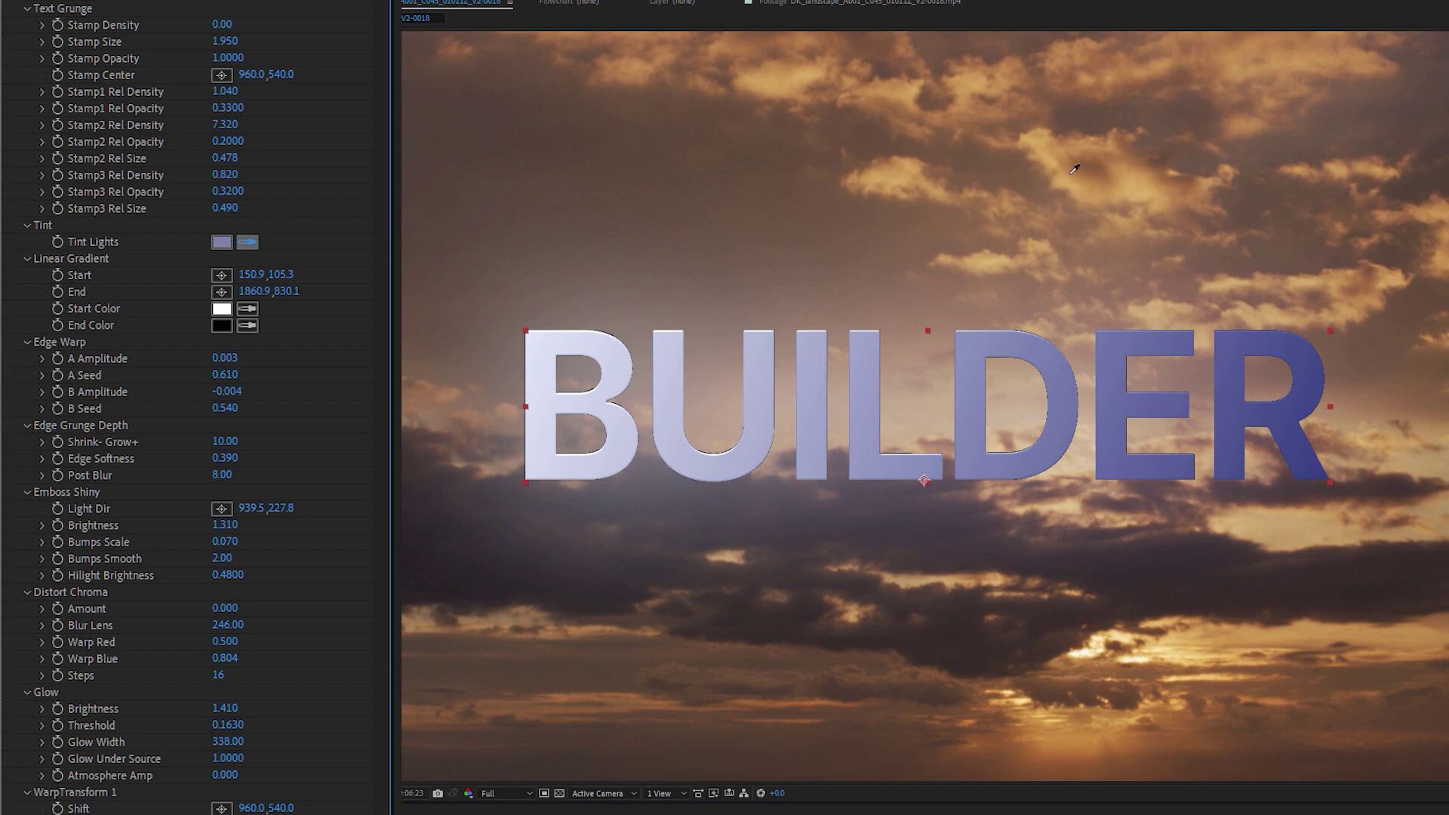
{"action": "left_click", "coordinate": [1093, 234]}
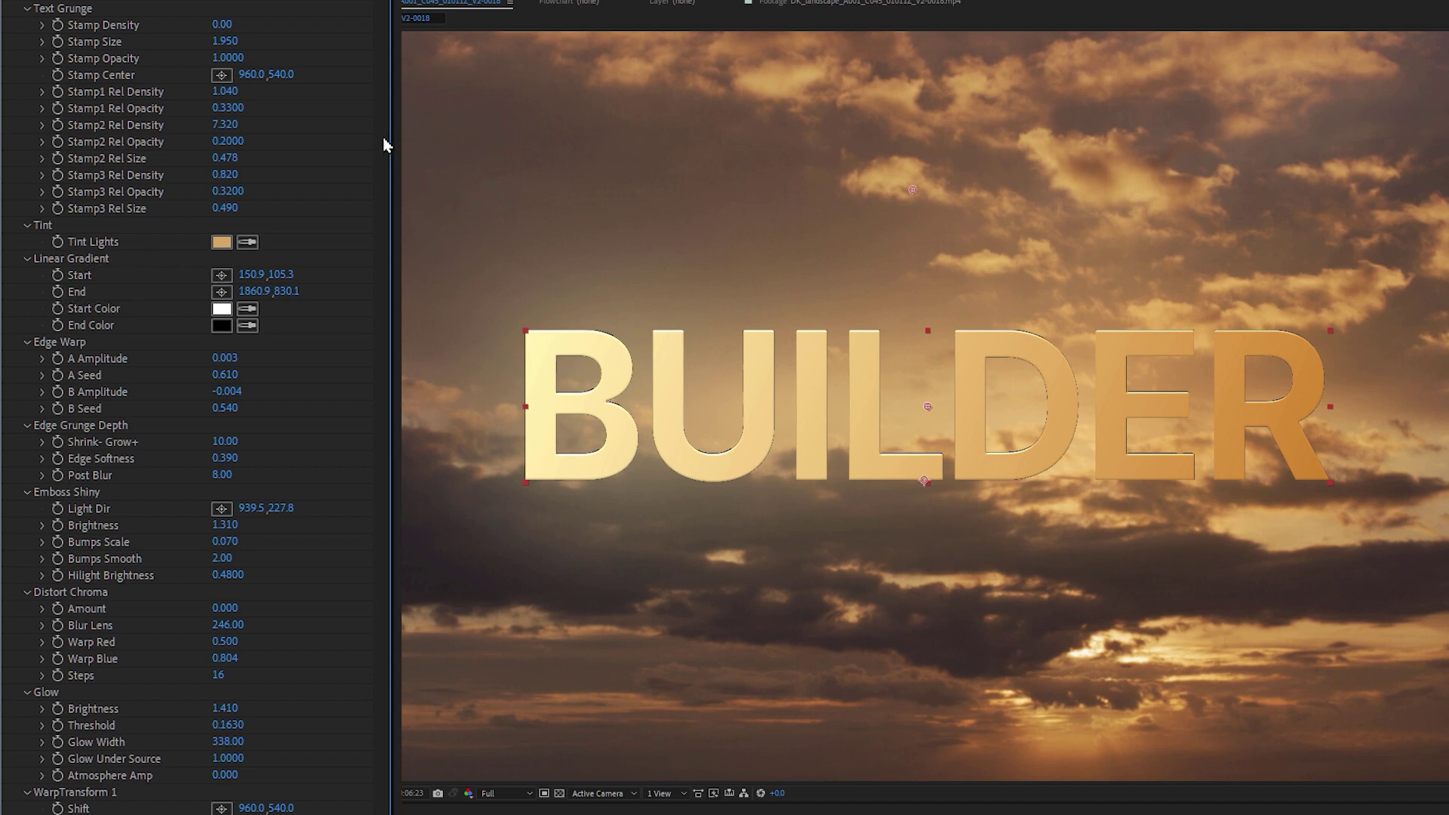
Place the Linear Gradient start above BUILDER (933.9, 174.3) and its end directly below.
{"action": "left_click", "coordinate": [222, 275]}
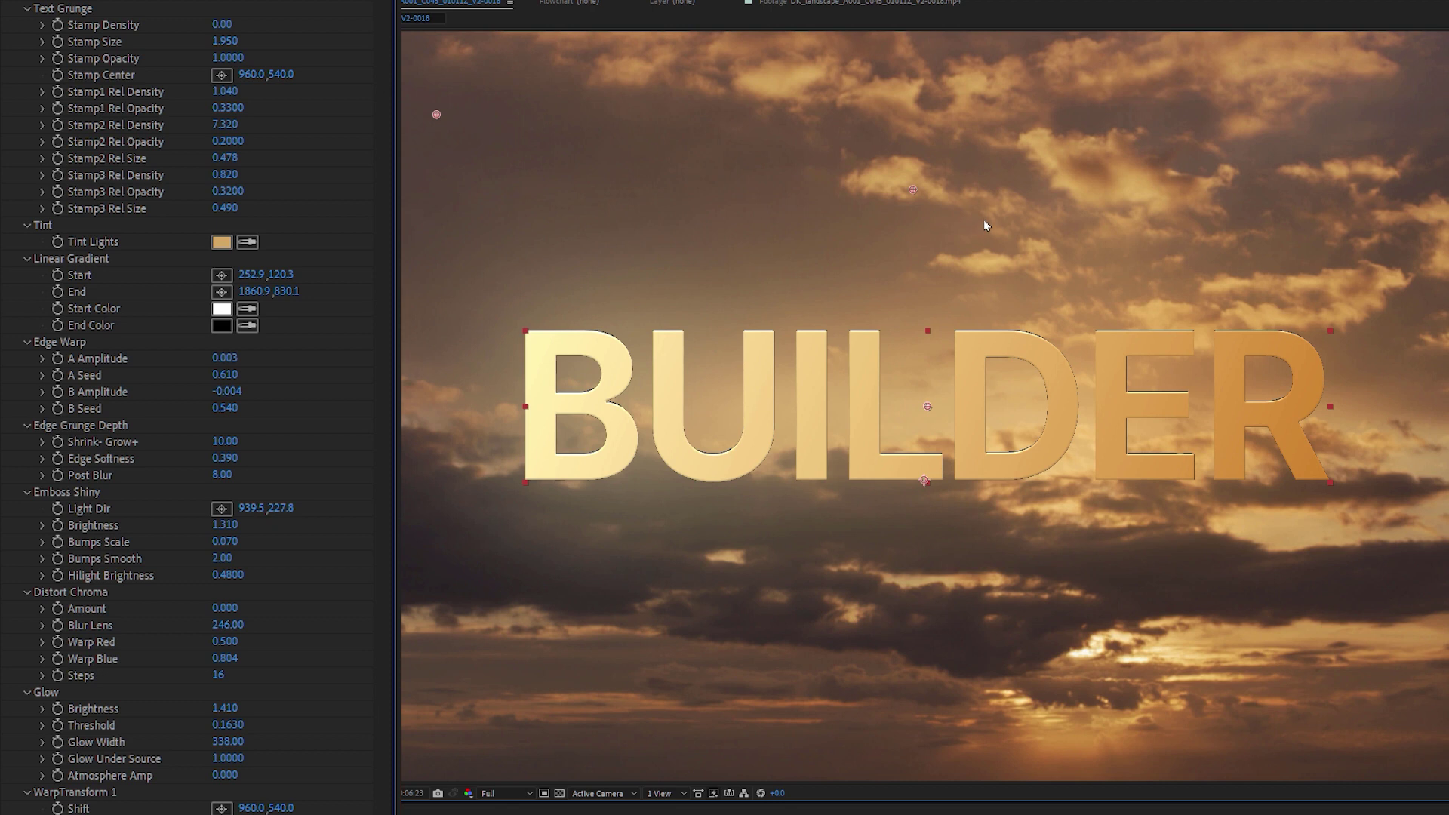
{"action": "left_click", "coordinate": [943, 162]}
{"action": "left_click_drag", "start_coordinate": [943, 162], "coordinate": [1234, 129]}
{"action": "left_click_drag", "start_coordinate": [1393, 140], "coordinate": [910, 46]}
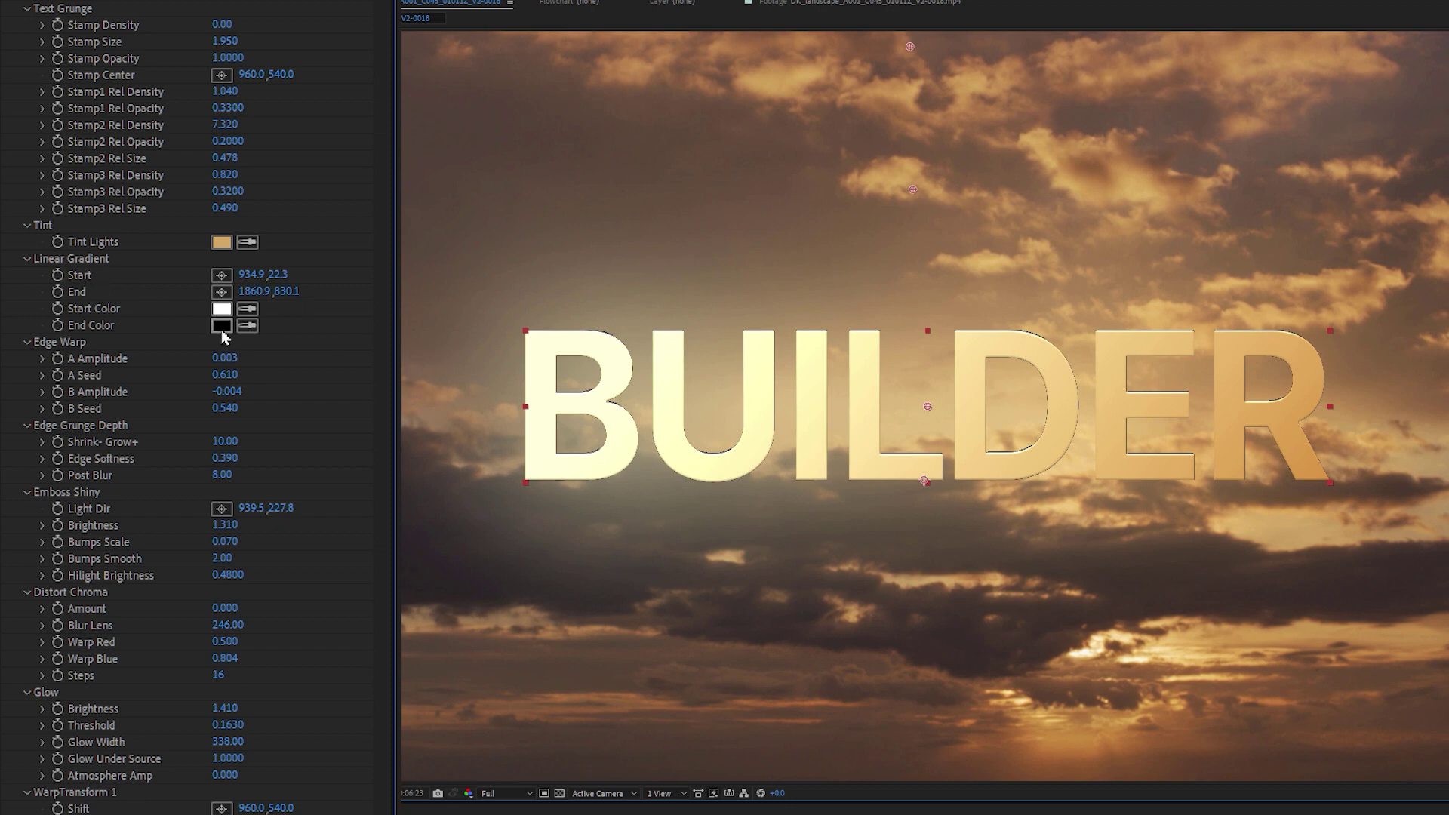
{"action": "left_click_drag", "start_coordinate": [910, 46], "coordinate": [947, 61]}
{"action": "left_click", "coordinate": [1008, 553]}
{"action": "left_click_drag", "start_coordinate": [1013, 558], "coordinate": [956, 569]}
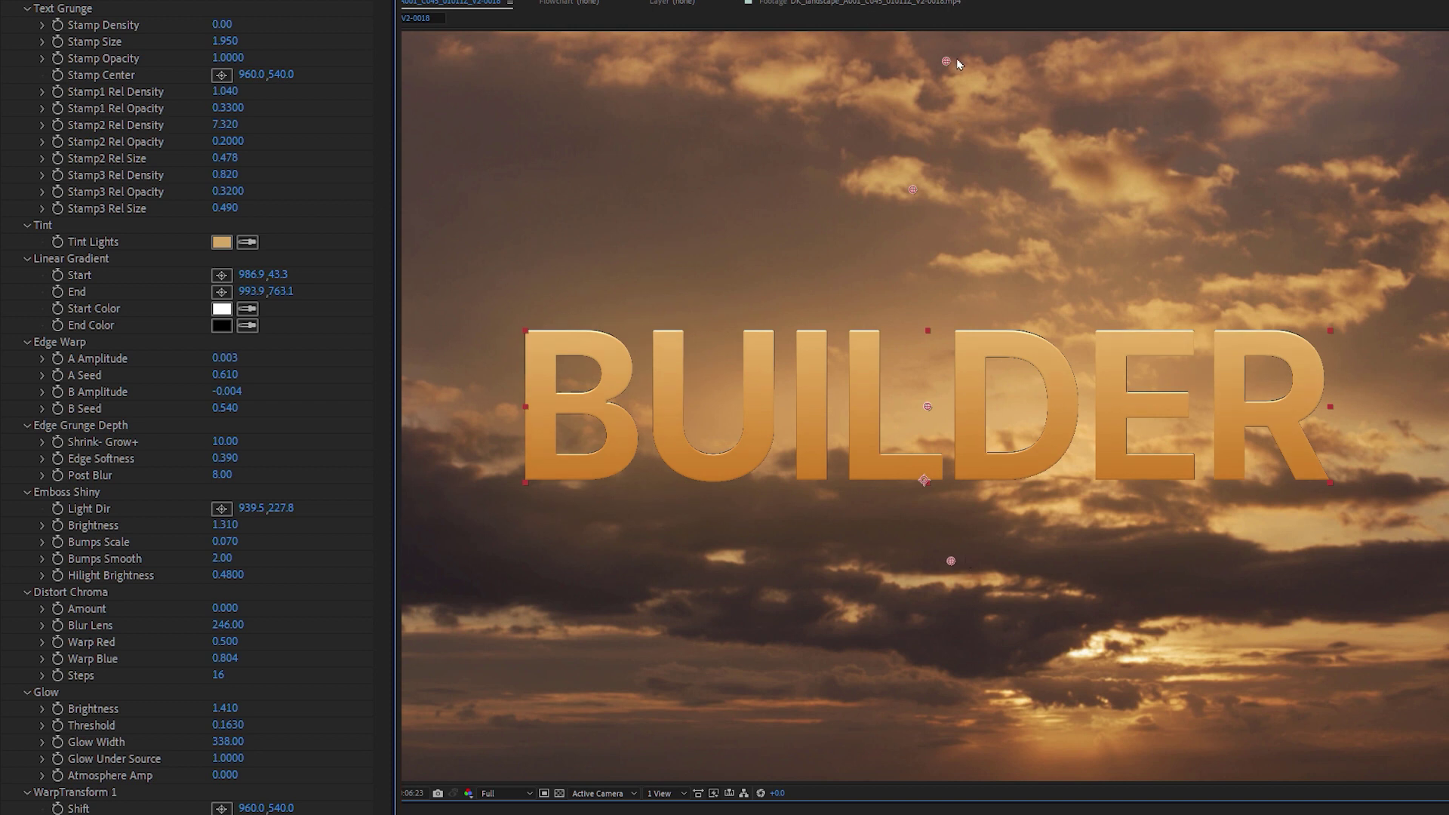
{"action": "left_click_drag", "start_coordinate": [947, 62], "coordinate": [911, 156]}
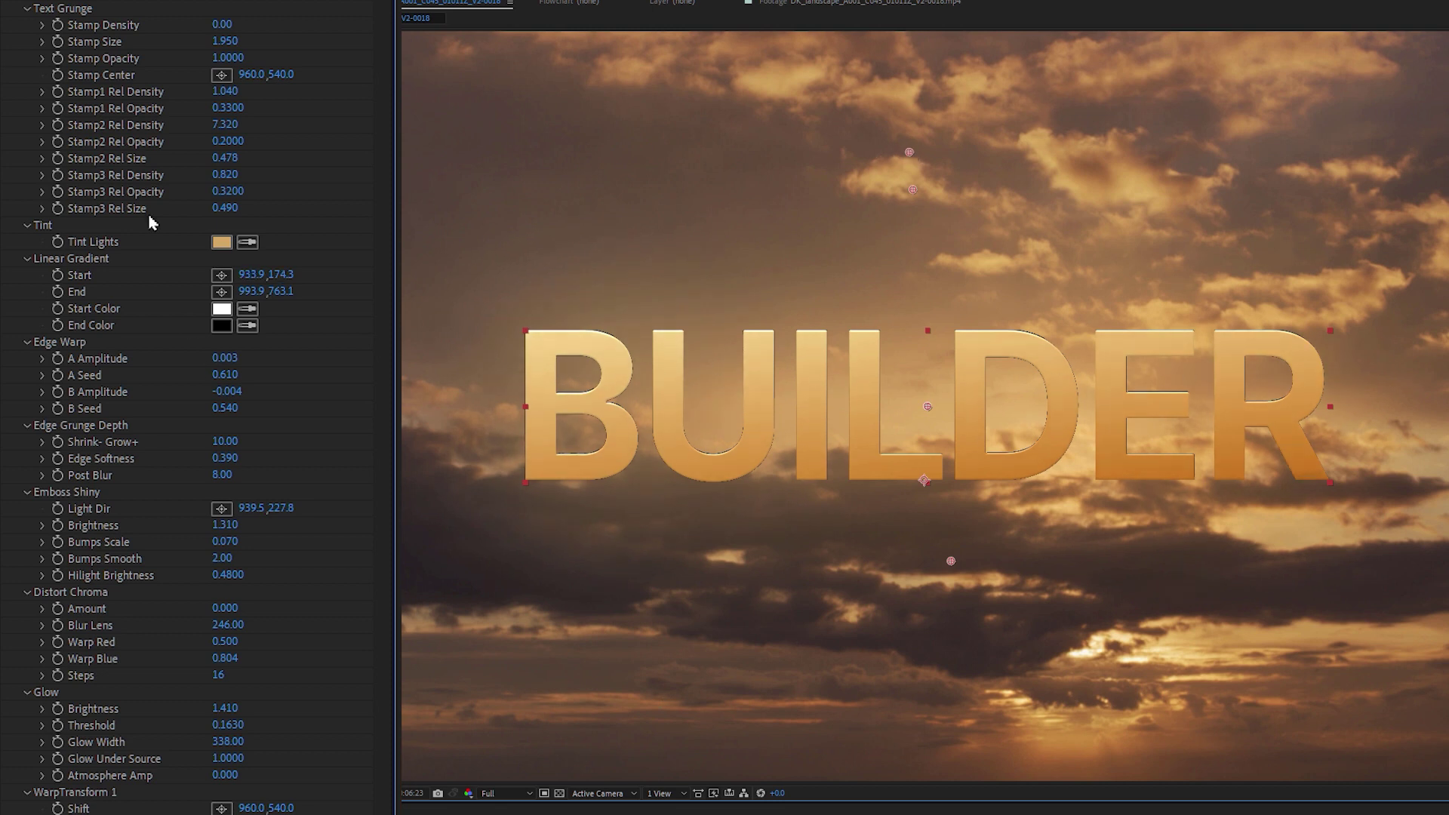
{"action": "left_click", "coordinate": [30, 260]}
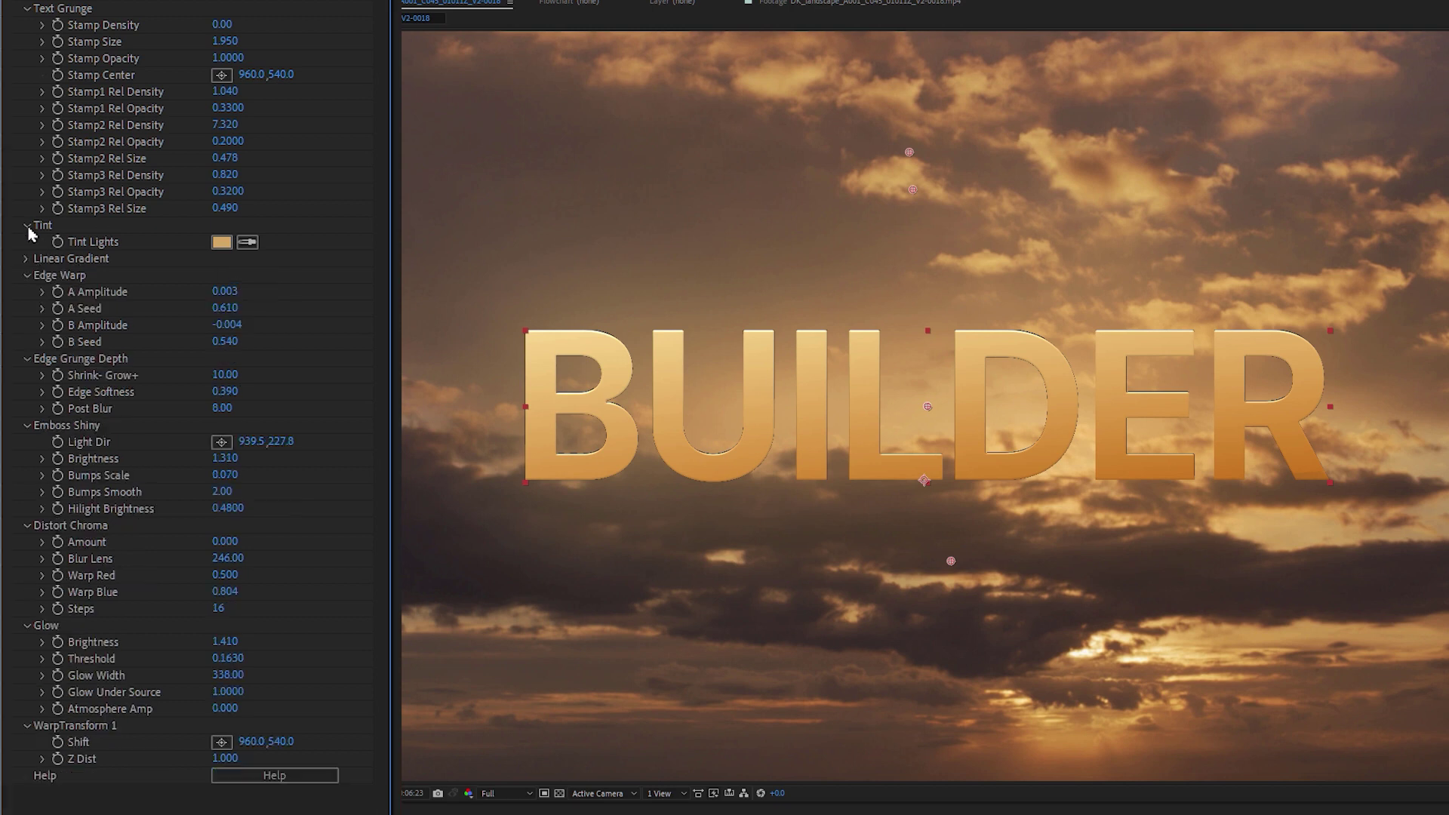
Set Text Grunge Stamp Density to 90, Stamp1 Rel Density 1.230 and Stamp3 Rel Density 1.590.
{"action": "left_click", "coordinate": [31, 227]}
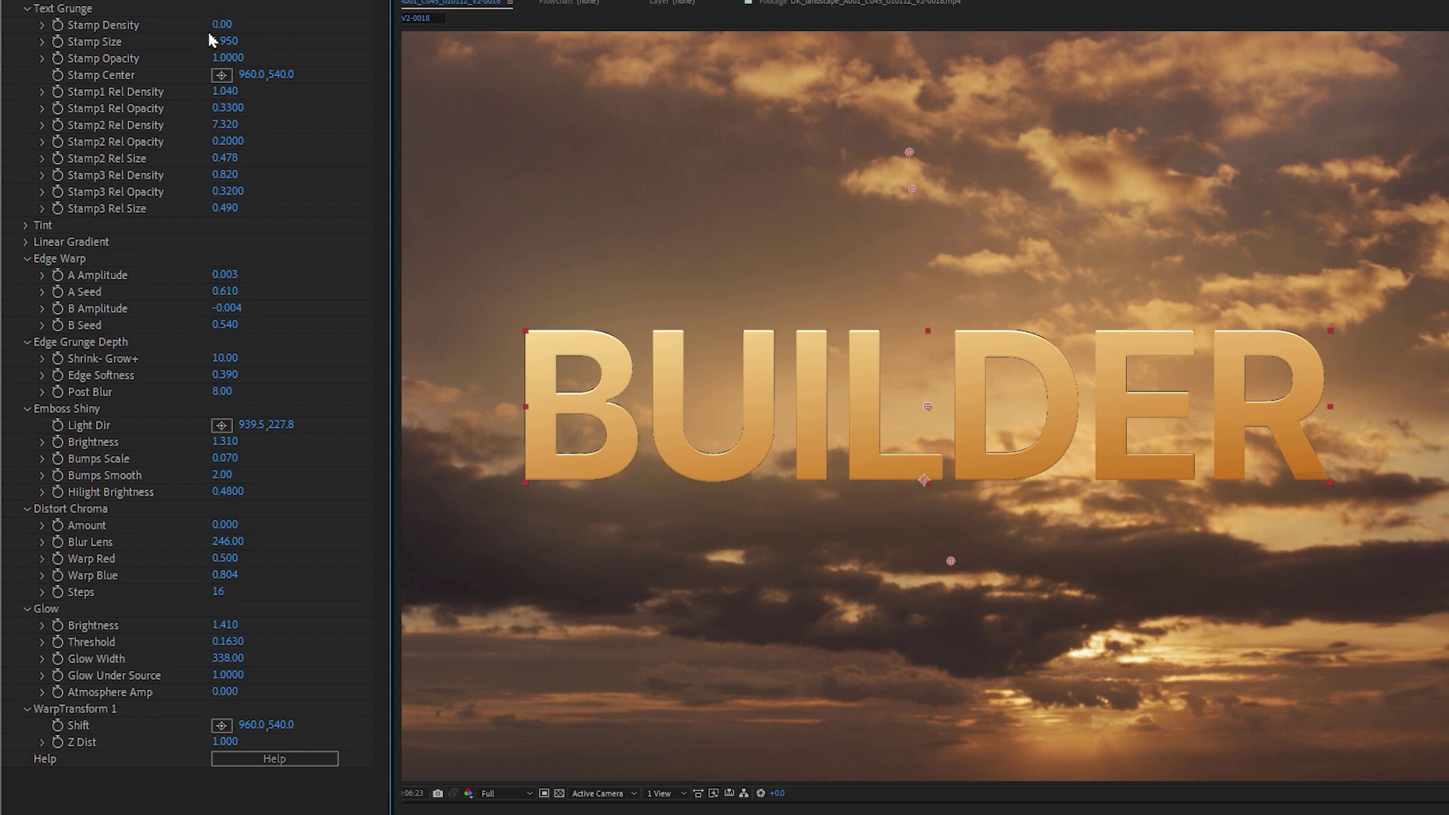
{"action": "mouse_move", "coordinate": [227, 25]}
{"action": "left_mouse_down"}
{"action": "mouse_move", "coordinate": [273, 21]}
{"action": "mouse_move", "coordinate": [228, 35]}
{"action": "left_mouse_up"}
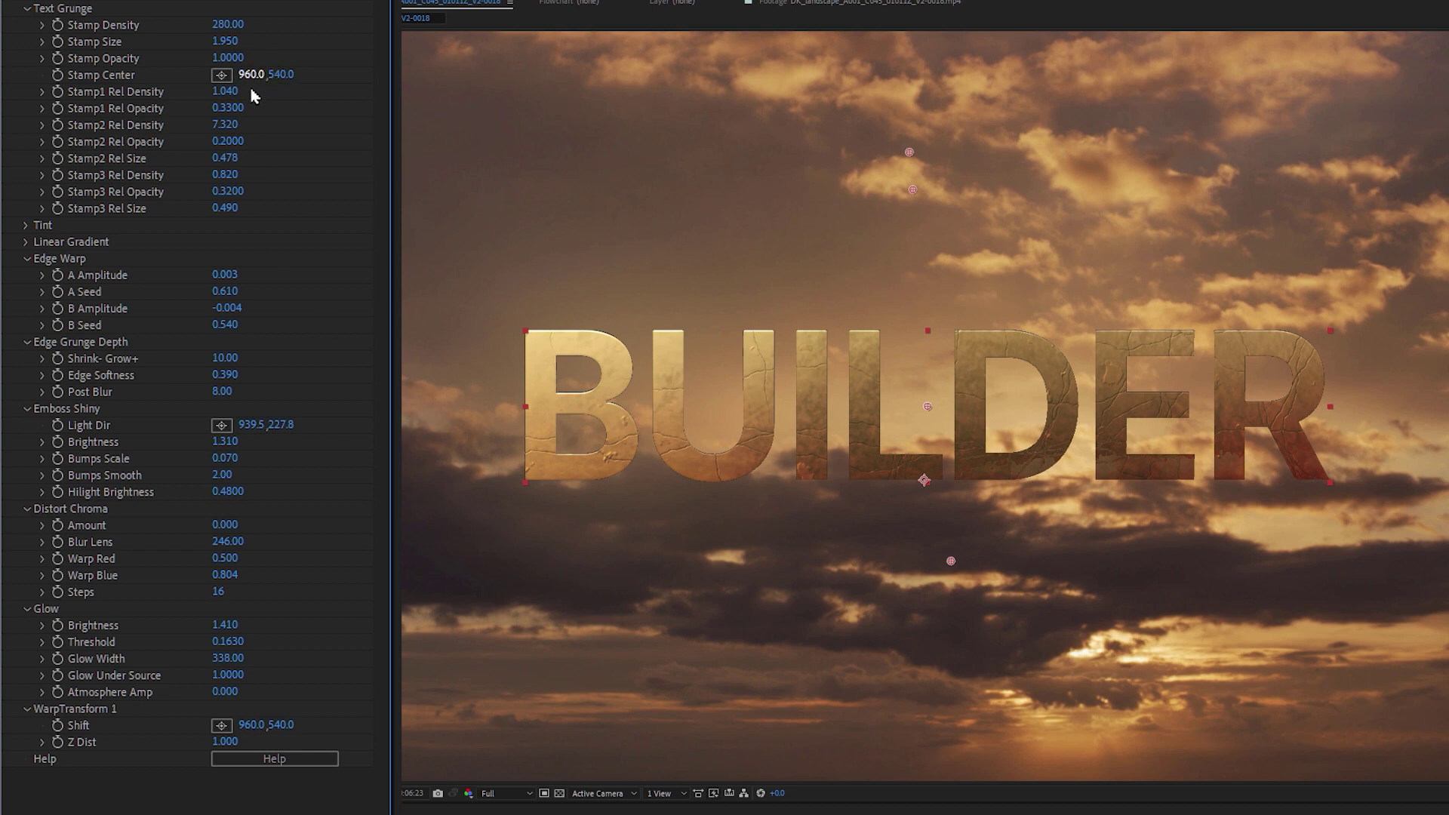
{"action": "mouse_move", "coordinate": [223, 91]}
{"action": "left_mouse_down"}
{"action": "mouse_move", "coordinate": [178, 93]}
{"action": "mouse_move", "coordinate": [265, 93]}
{"action": "mouse_move", "coordinate": [240, 93]}
{"action": "left_mouse_up"}
{"action": "left_click_drag", "start_coordinate": [230, 183], "coordinate": [163, 177]}
{"action": "mouse_move", "coordinate": [293, 179]}
{"action": "left_mouse_down"}
{"action": "mouse_move", "coordinate": [316, 179]}
{"action": "mouse_move", "coordinate": [291, 179]}
{"action": "left_mouse_up"}
{"action": "left_click_drag", "start_coordinate": [227, 27], "coordinate": [154, 20]}
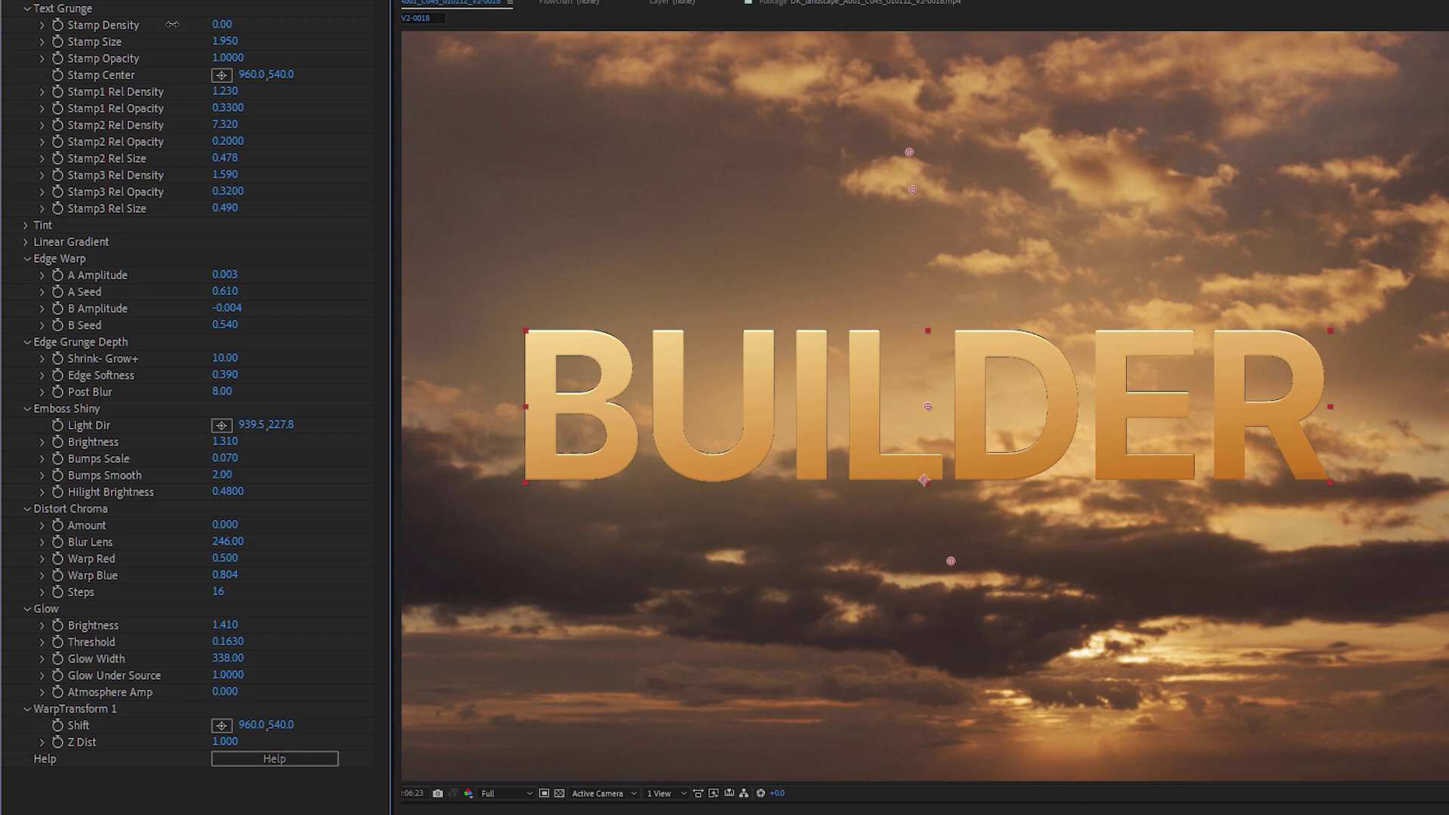
{"action": "left_click_drag", "start_coordinate": [194, 26], "coordinate": [178, 56]}
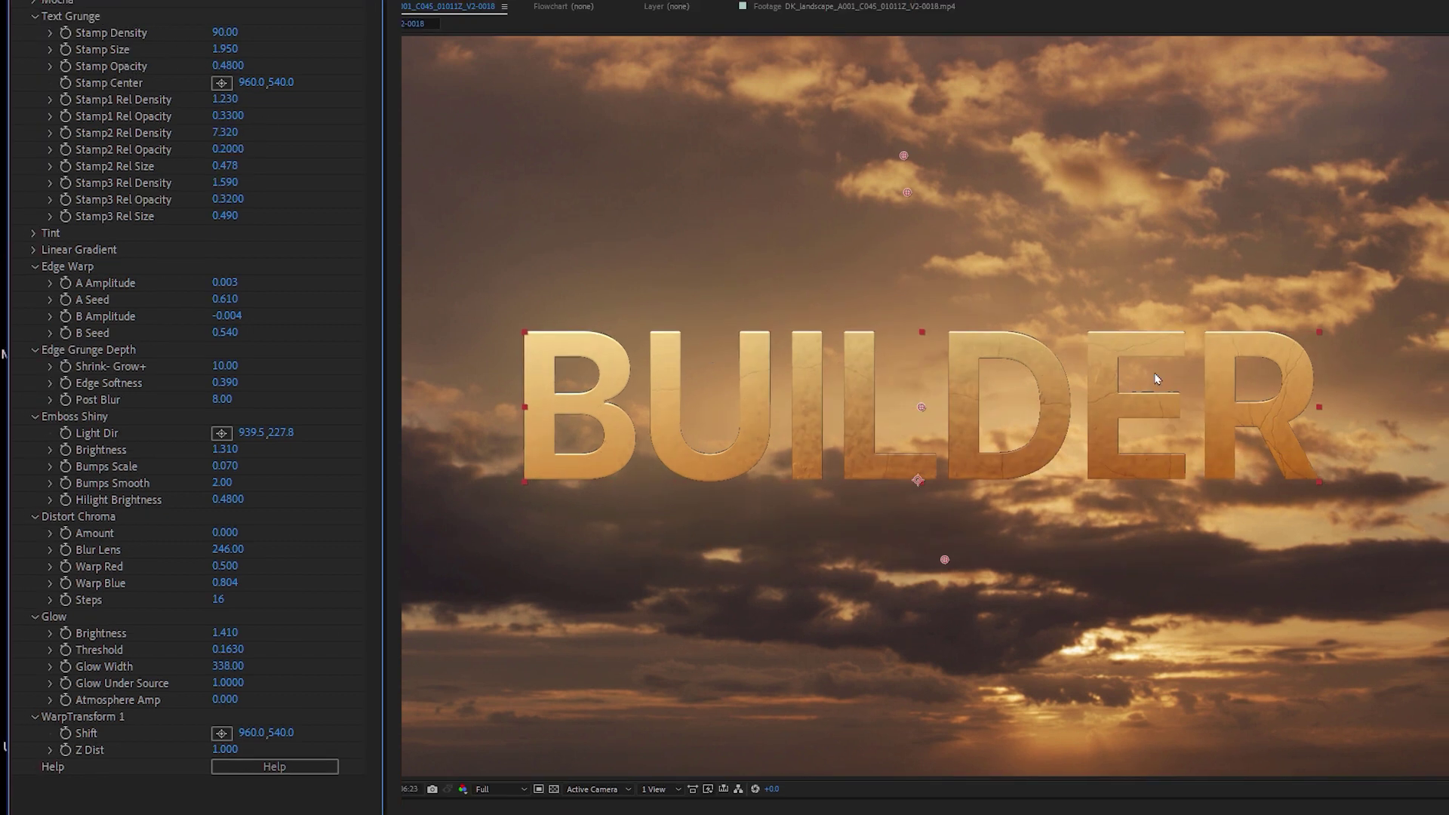
Fold away Edge Warp and scrub Edge Grunge Depth Shrink-Grow+ to -67.
{"action": "left_click", "coordinate": [106, 284]}
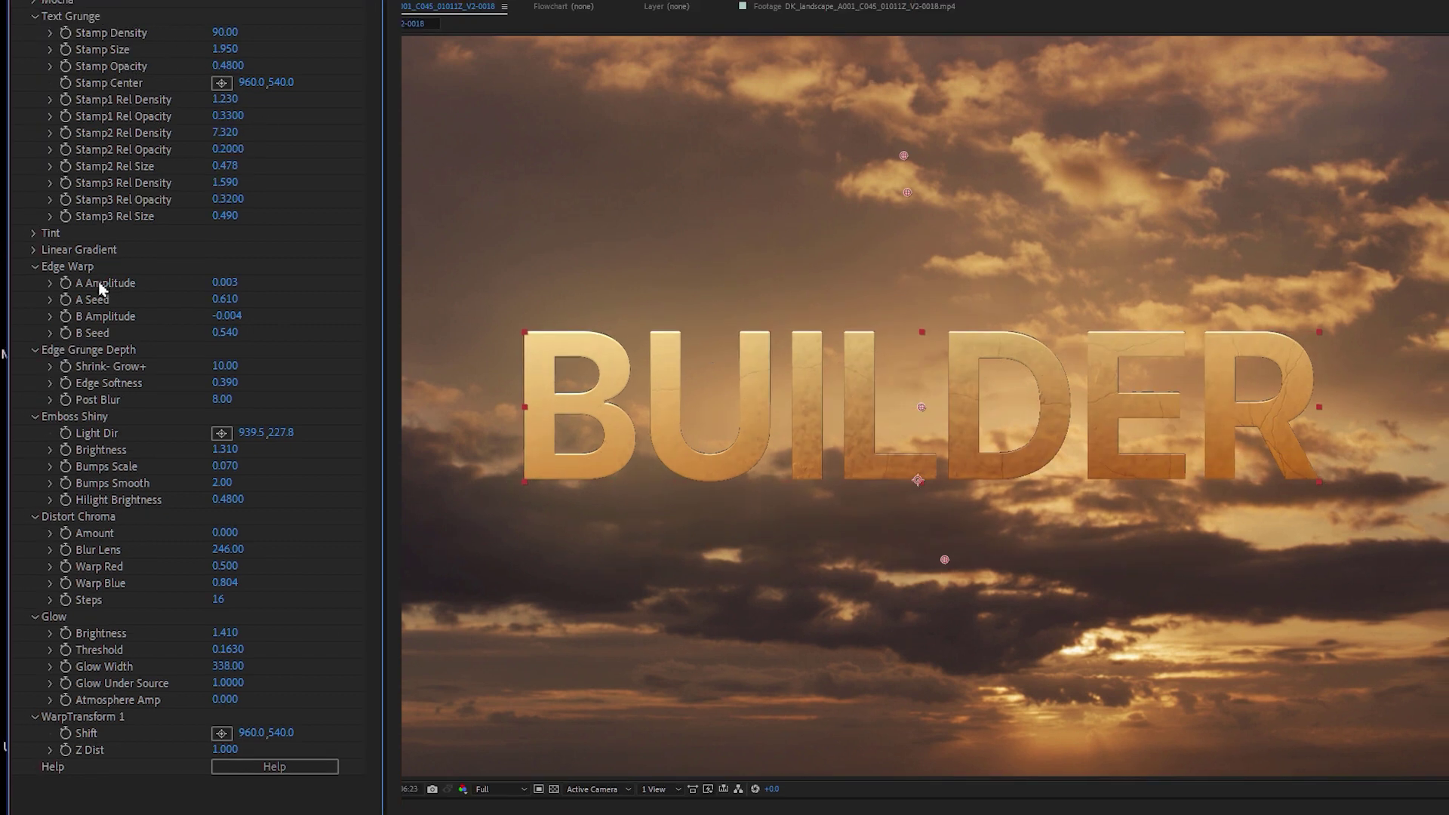
{"action": "left_click", "coordinate": [36, 267]}
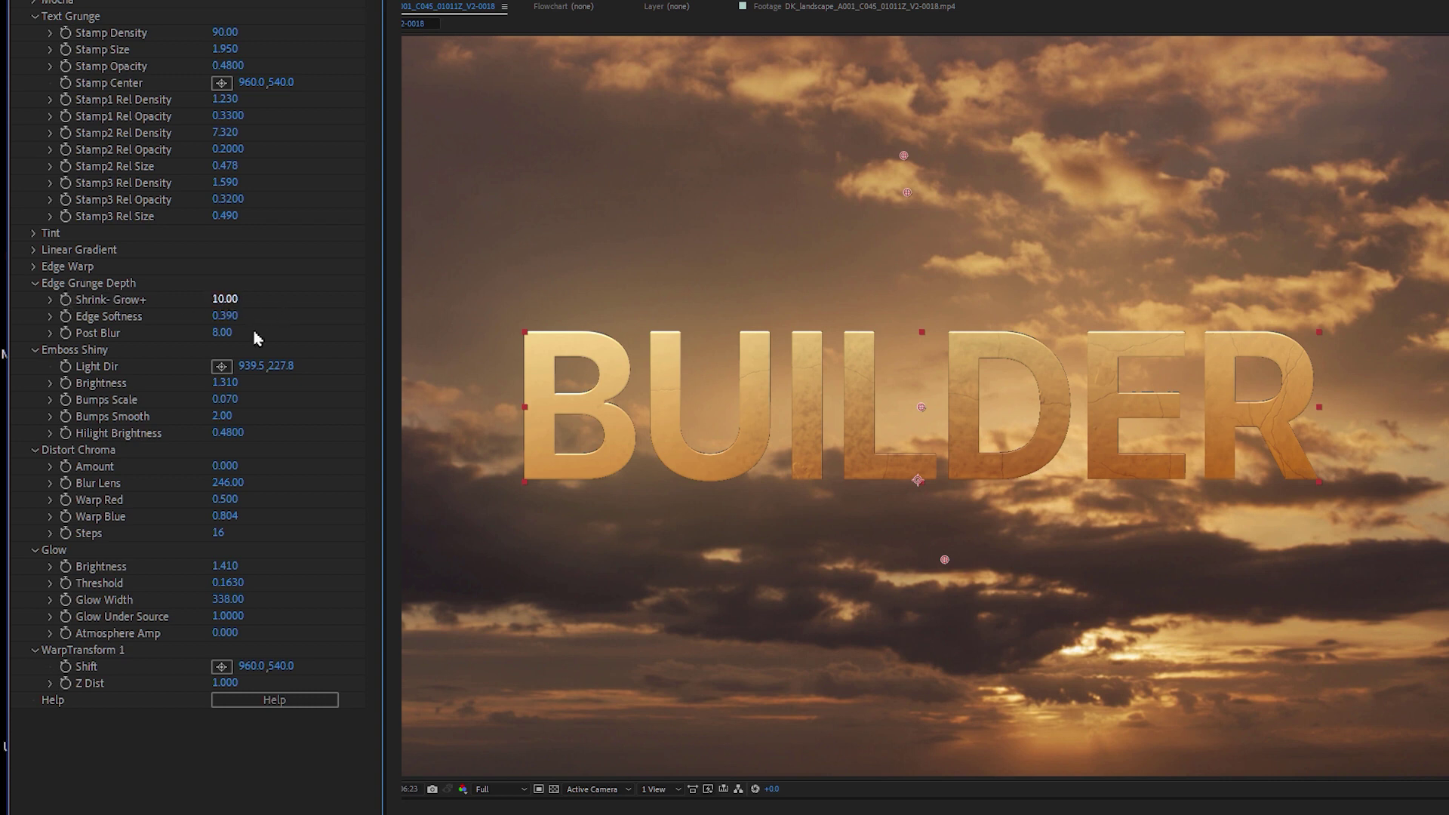
{"action": "left_click_drag", "start_coordinate": [226, 303], "coordinate": [187, 300]}
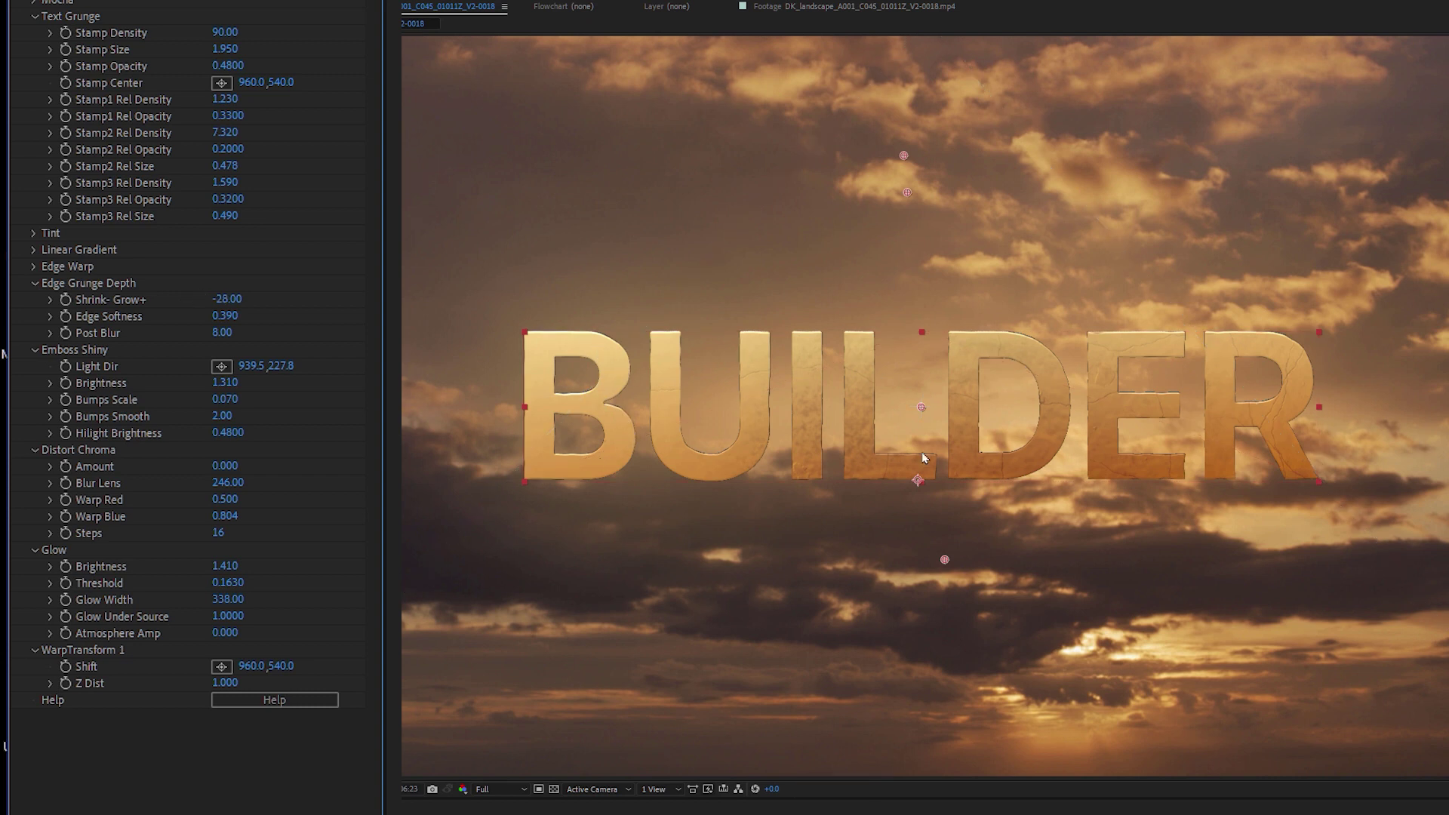
{"action": "left_click_drag", "start_coordinate": [228, 299], "coordinate": [200, 301]}
Reset Shrink-Grow+ to 0 and fold away Edge Grunge Depth.
{"action": "left_click", "coordinate": [273, 297]}
{"action": "type", "text": "0"}
{"action": "key", "text": "Return"}
{"action": "left_click", "coordinate": [34, 283]}
Move the Emboss Shiny light direction to 894.2, 310.8 above the letters.
{"action": "left_click_drag", "start_coordinate": [257, 321], "coordinate": [489, 321]}
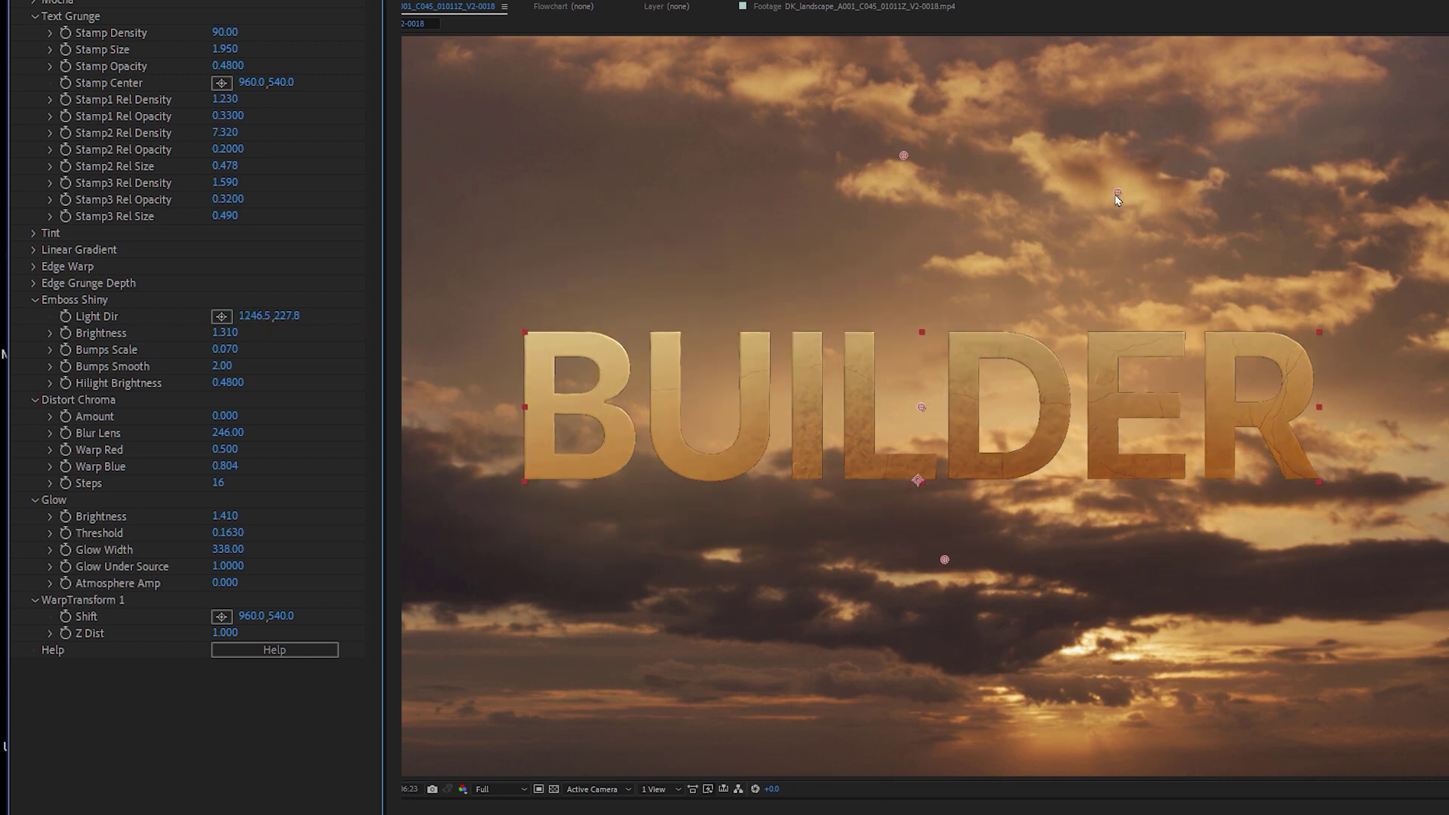
{"action": "left_click_drag", "start_coordinate": [1117, 192], "coordinate": [874, 250]}
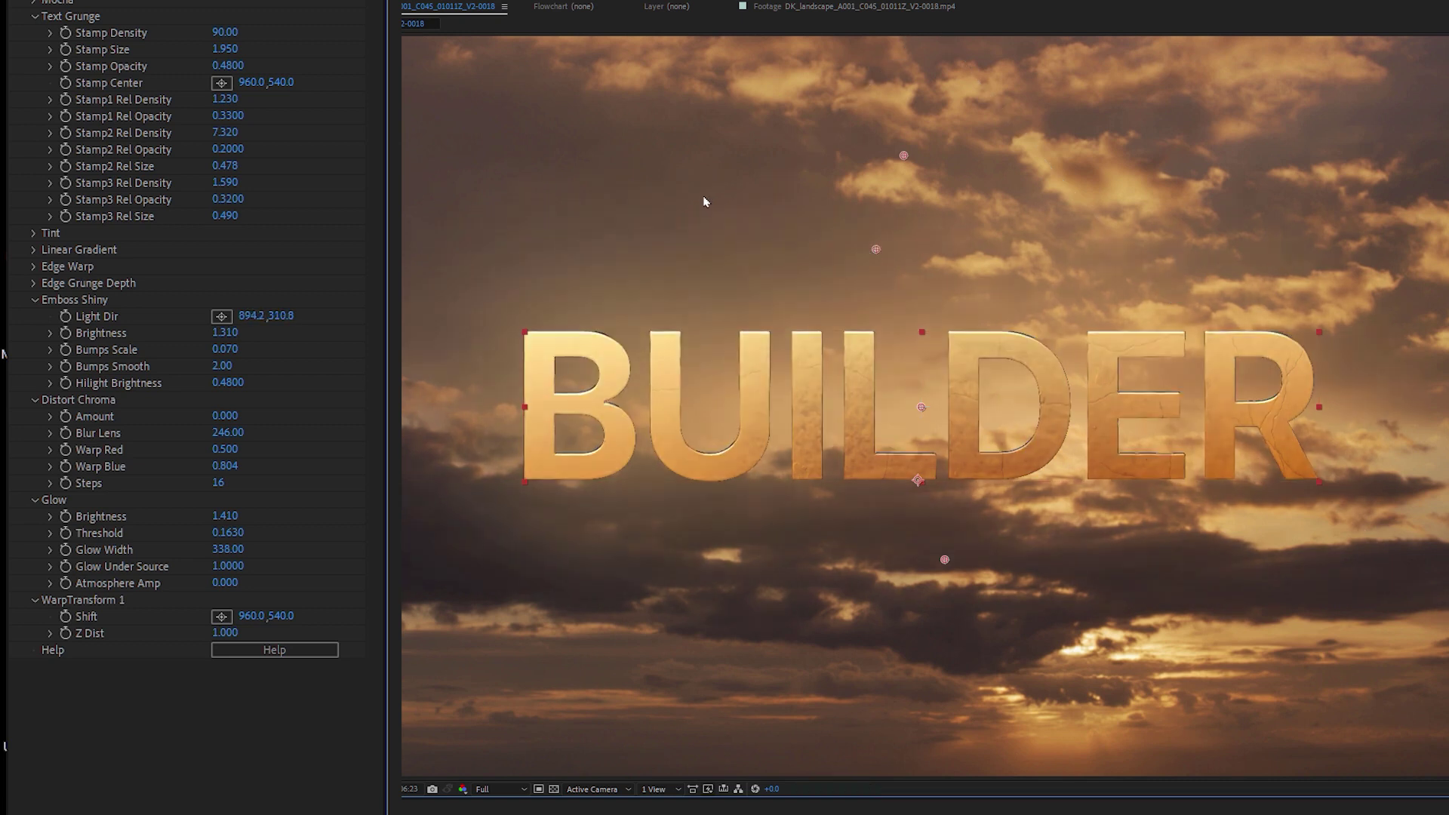
{"action": "left_click", "coordinate": [35, 299]}
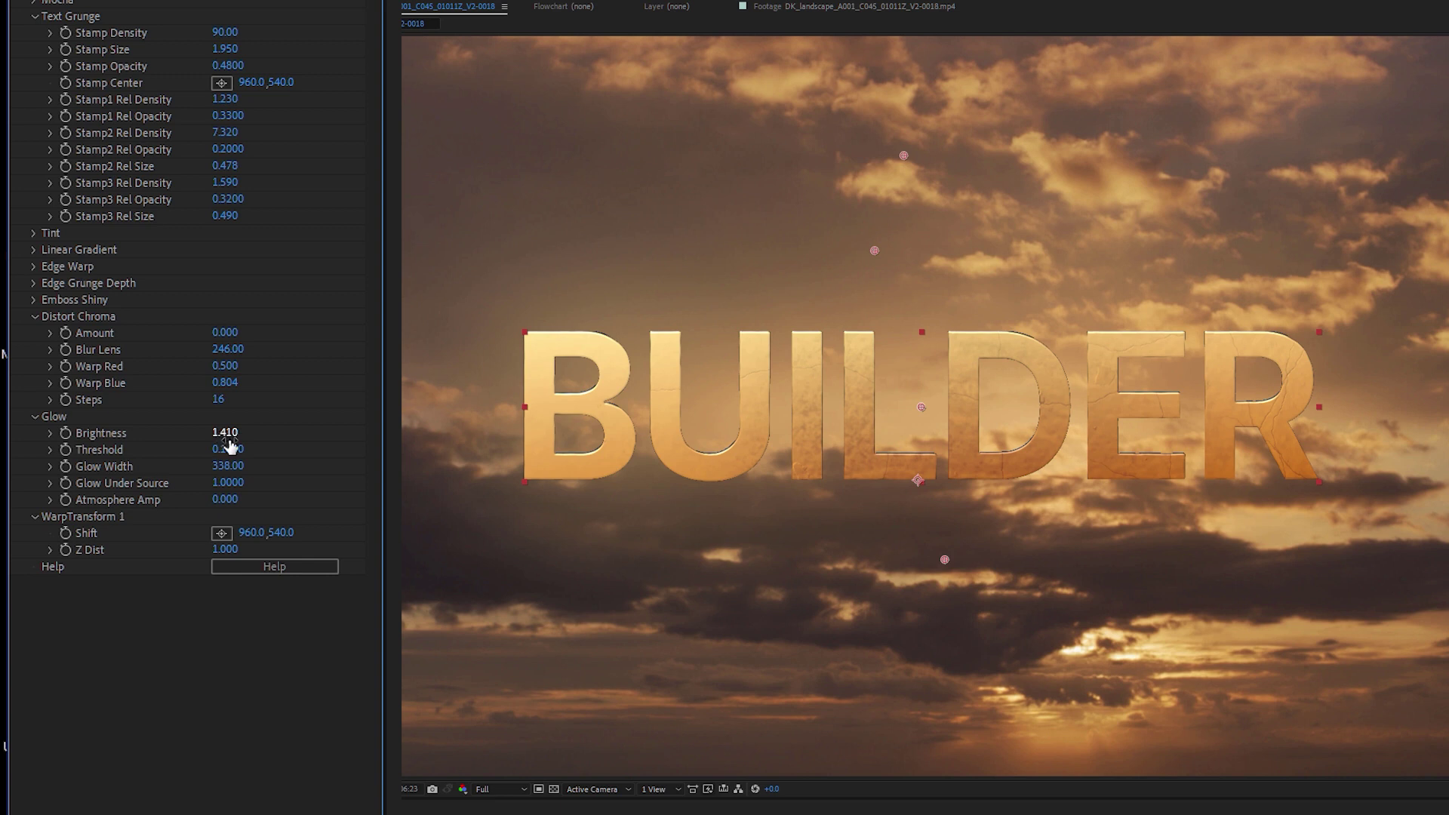
Raise Glow Brightness to 3.07 and Threshold to 0, keeping Glow Under Source at 1.
{"action": "left_click_drag", "start_coordinate": [227, 434], "coordinate": [360, 443]}
{"action": "left_click_drag", "start_coordinate": [226, 433], "coordinate": [234, 433]}
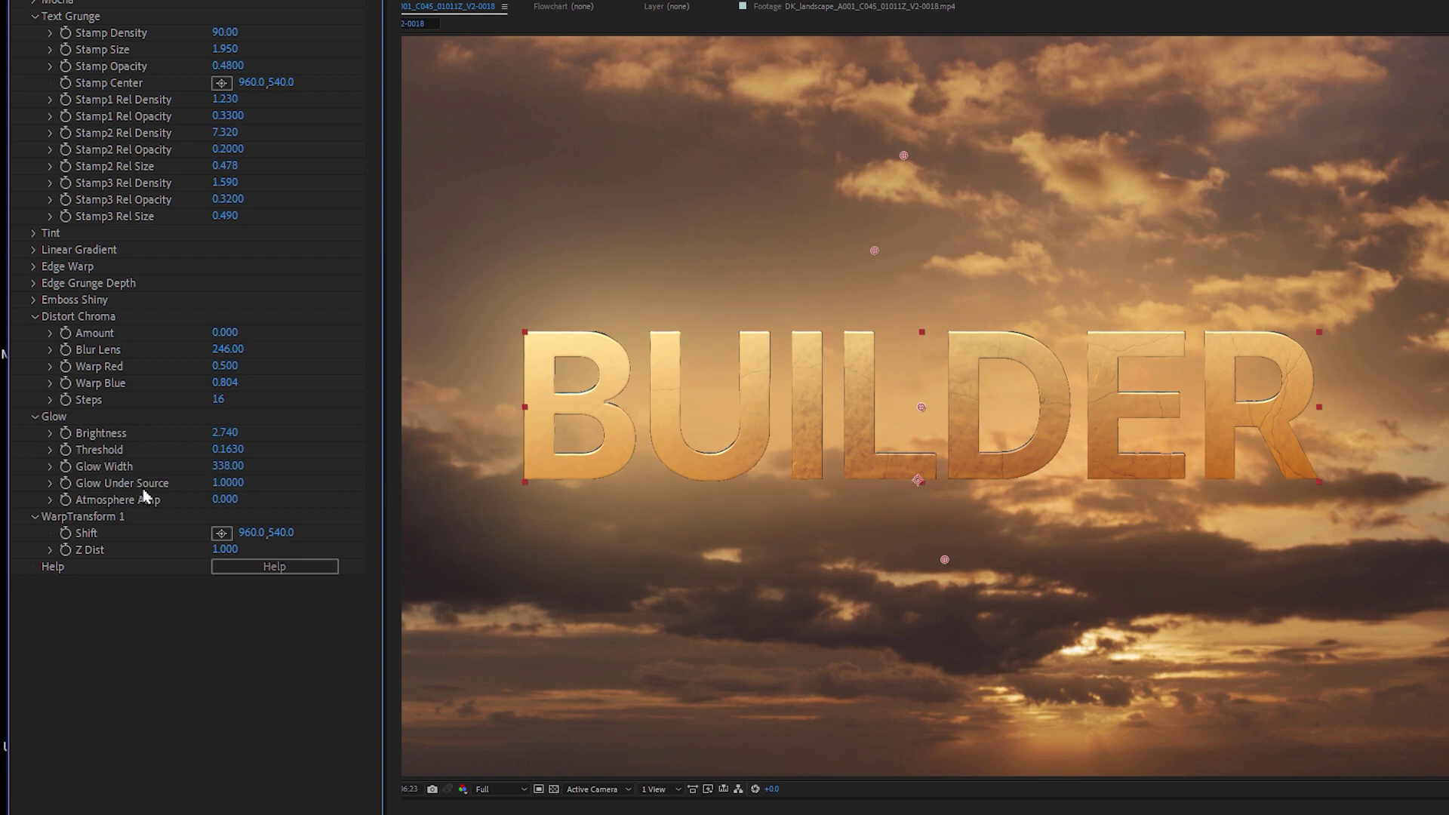
{"action": "left_click_drag", "start_coordinate": [228, 482], "coordinate": [649, 491]}
{"action": "key", "text": "ctrl+z"}
{"action": "left_click_drag", "start_coordinate": [742, 506], "coordinate": [728, 317]}
{"action": "left_click_drag", "start_coordinate": [206, 450], "coordinate": [260, 435]}
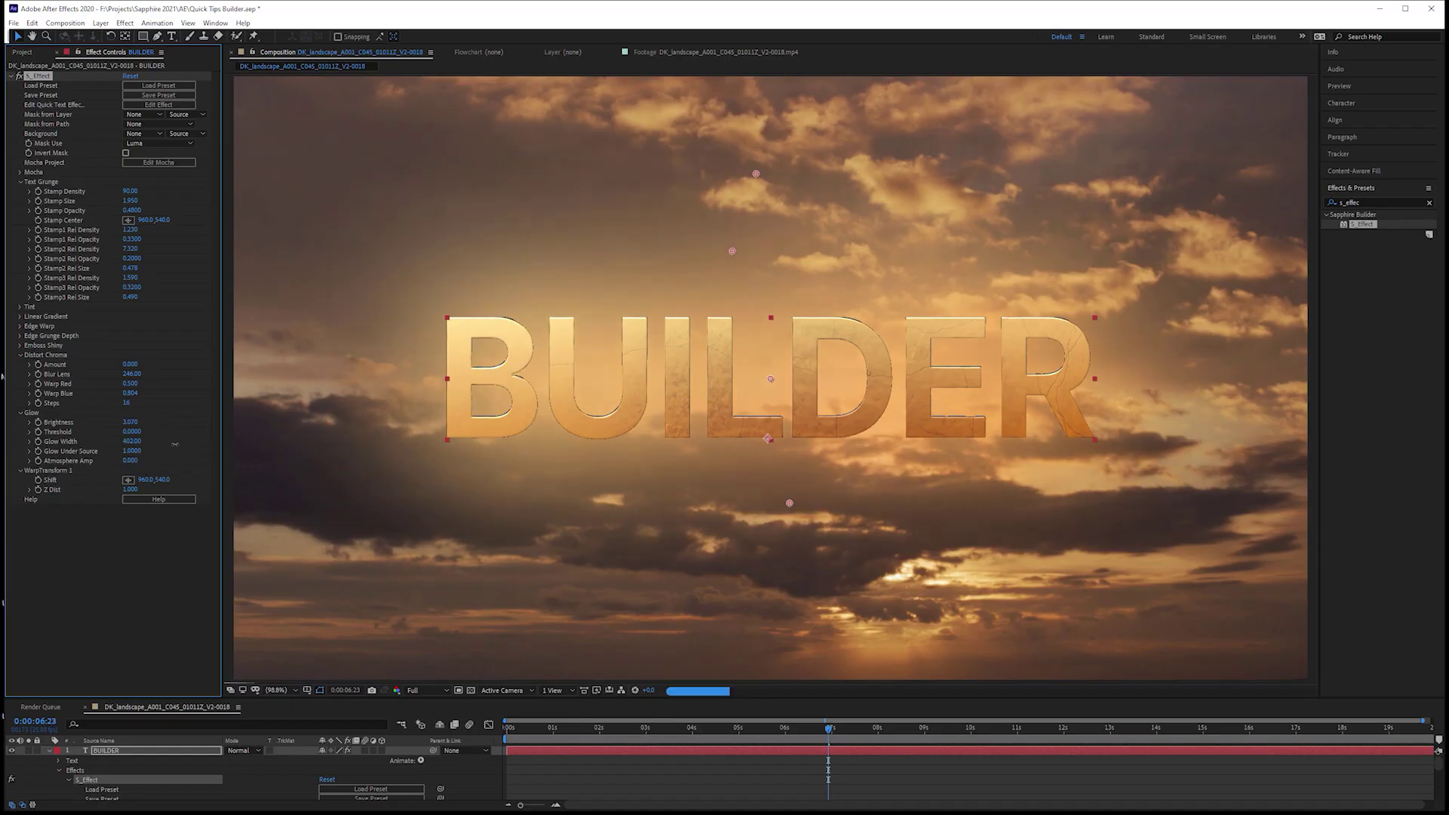
Reduce Glow Width to about 256, compare the effect off and on, and re-enter Stamp Density 90.
{"action": "left_click_drag", "start_coordinate": [174, 443], "coordinate": [95, 446]}
{"action": "left_click", "coordinate": [19, 76]}
{"action": "left_click", "coordinate": [19, 76]}
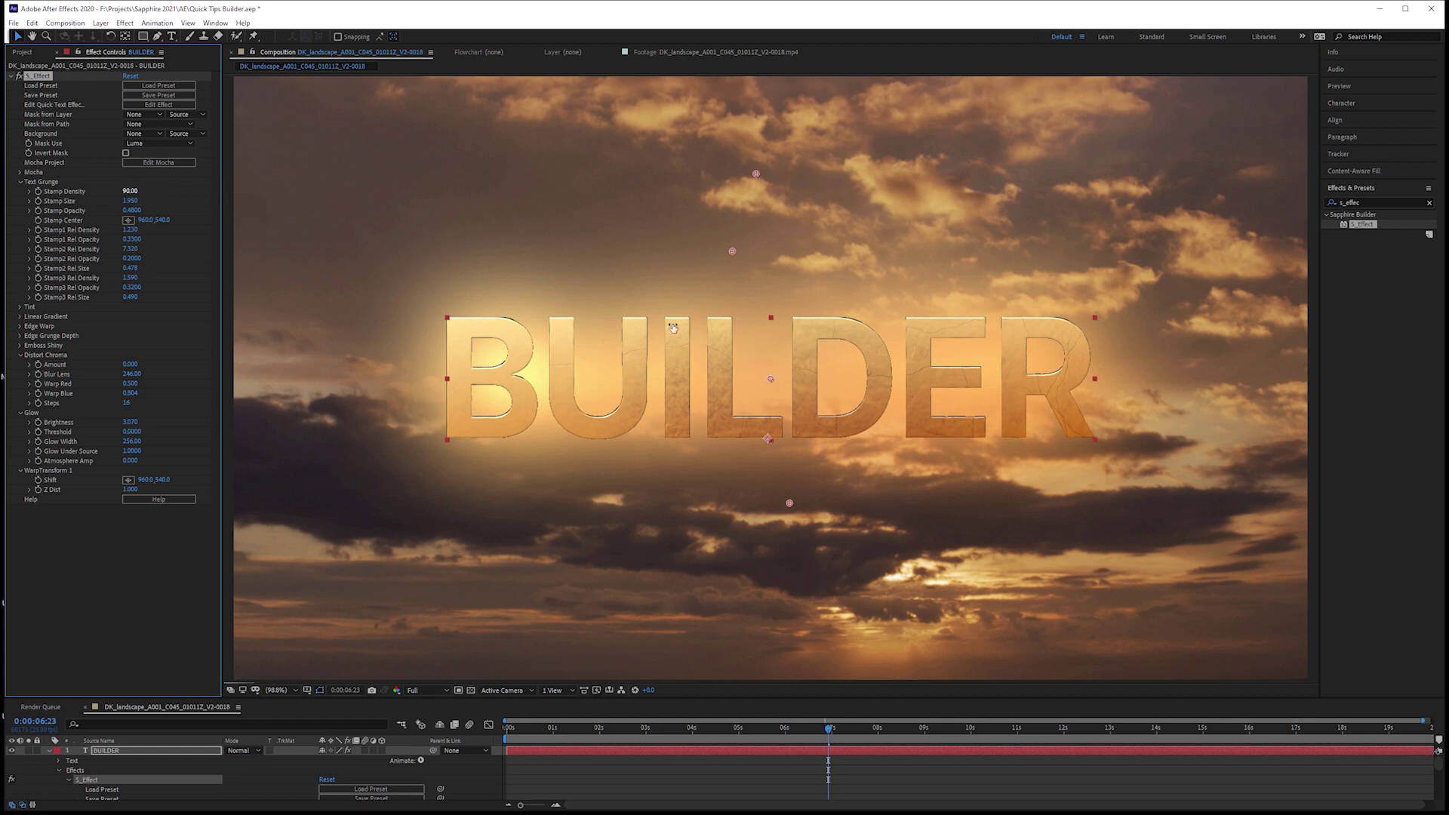
{"action": "left_click", "coordinate": [130, 191]}
{"action": "left_click", "coordinate": [96, 176]}
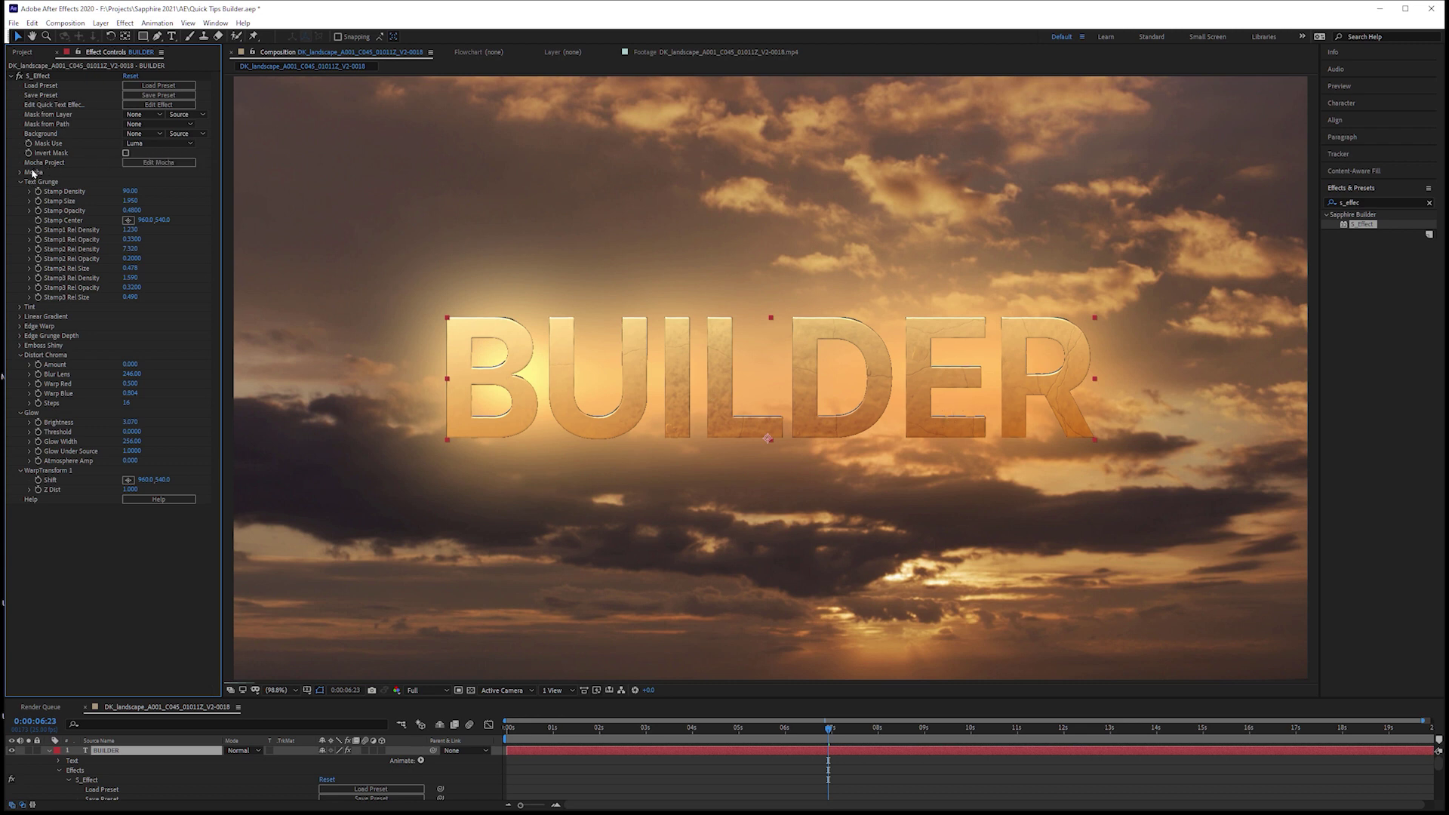
Open the Quick Text Effect in Sapphire Effect Builder with Edit Effect.
{"action": "left_click", "coordinate": [178, 110]}
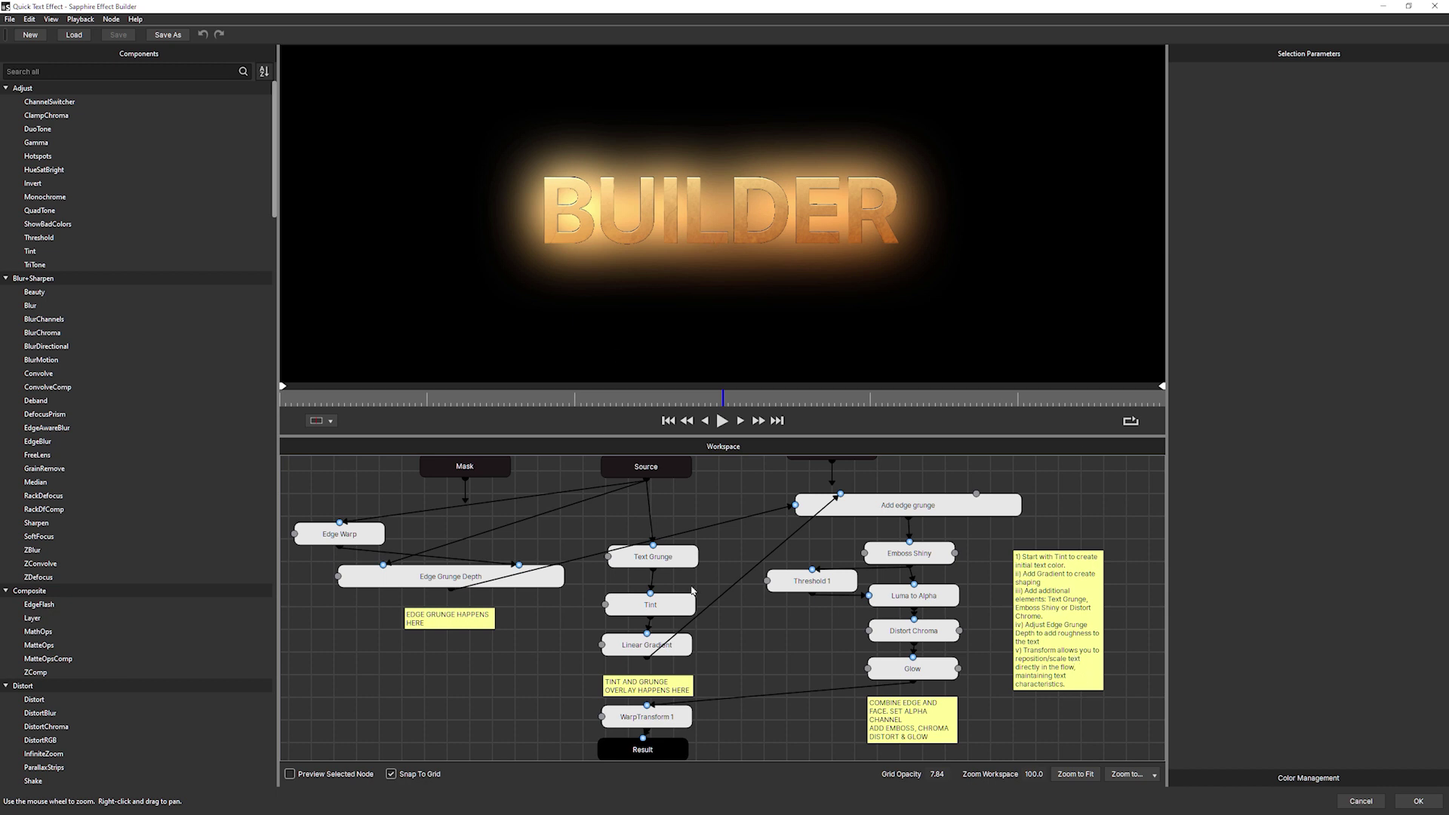
Select the Text Grunge node and set Stamp1 to Scratches and Stamp2 to Corrosion.
{"action": "left_click", "coordinate": [671, 565]}
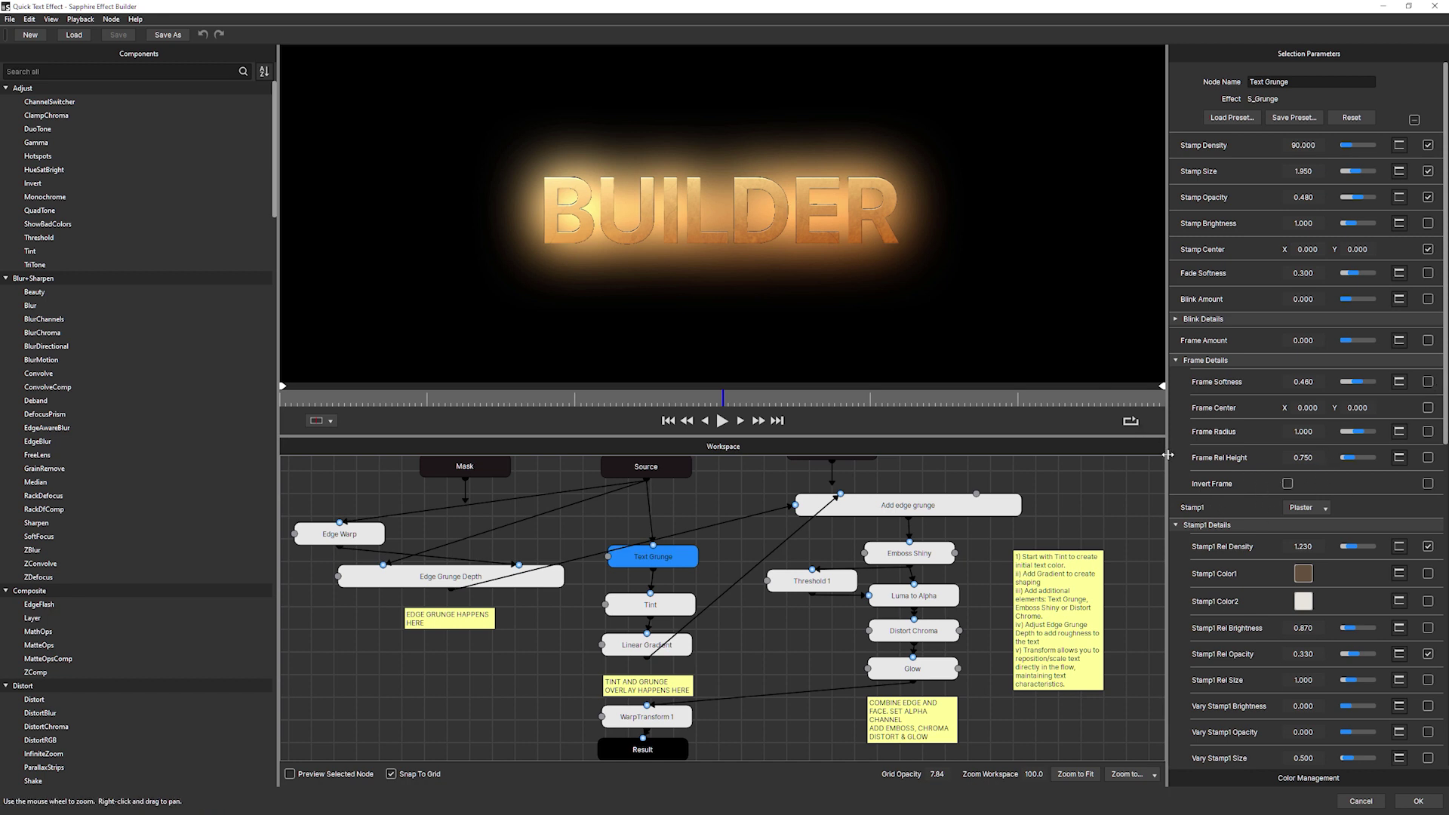
{"action": "left_click", "coordinate": [1323, 510]}
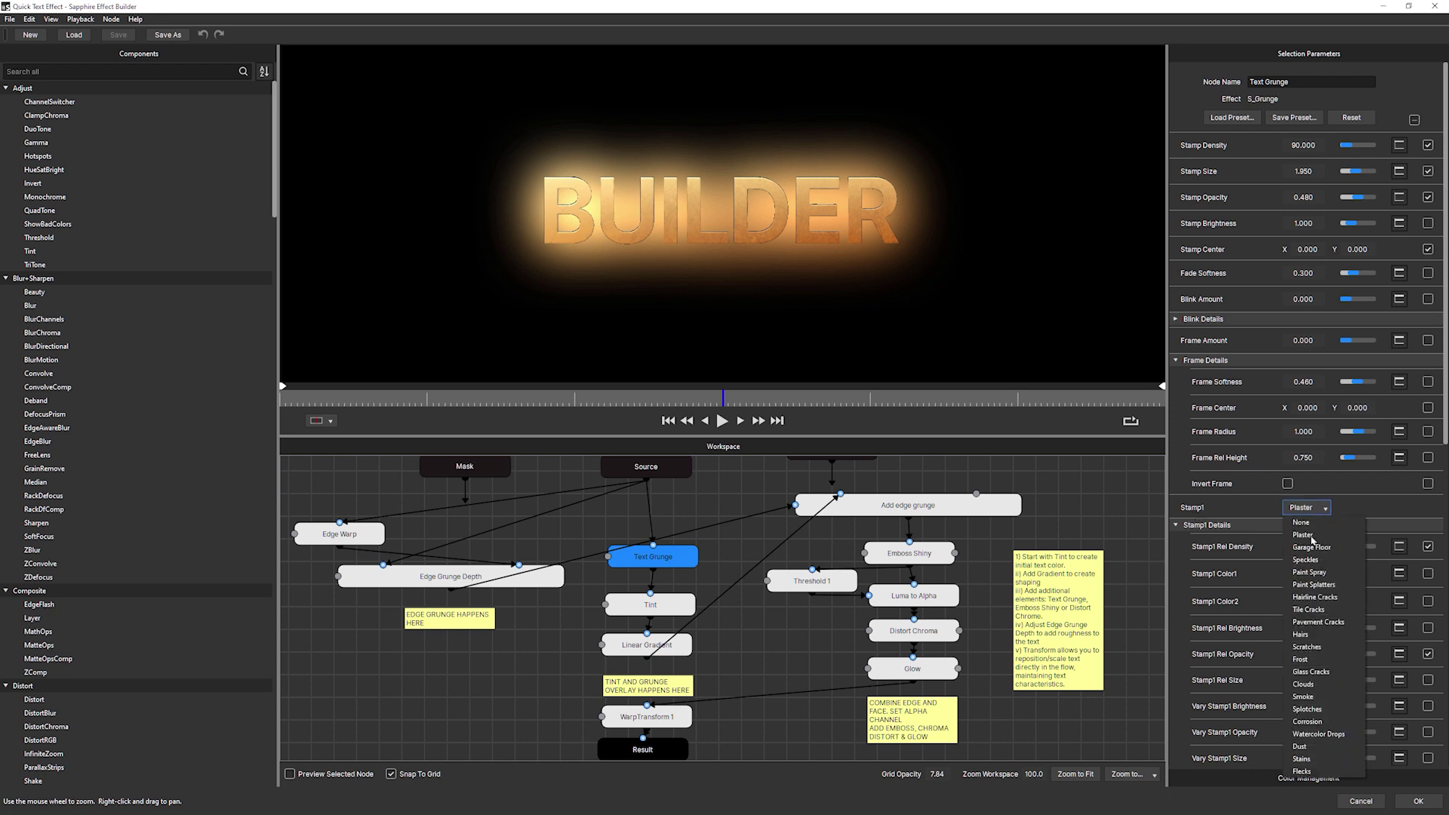
{"action": "left_click", "coordinate": [1326, 648]}
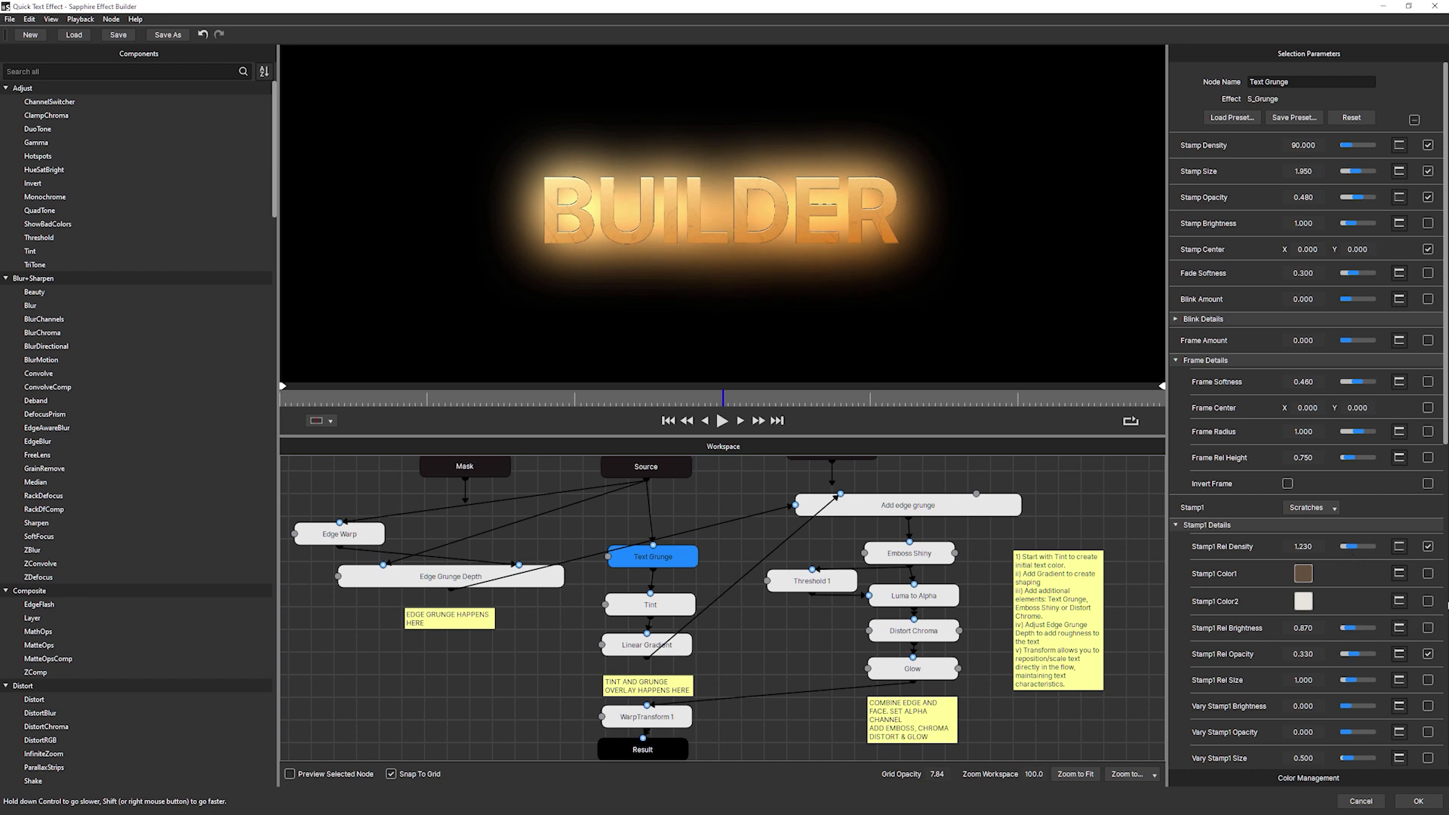
{"action": "scroll", "coordinate": [1437, 411], "scroll_direction": "down", "scroll_amount": 8}
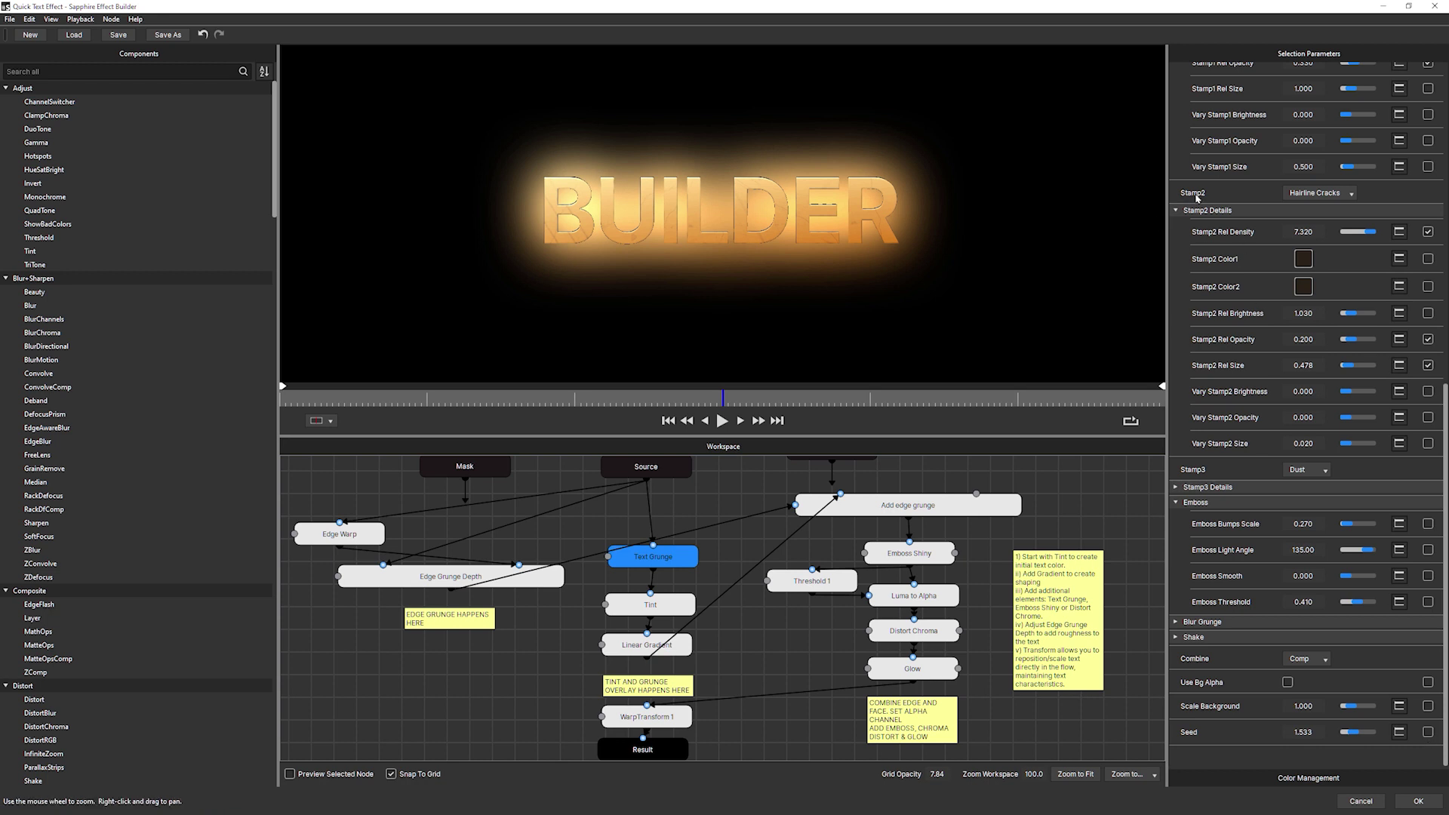
{"action": "left_click", "coordinate": [1344, 195]}
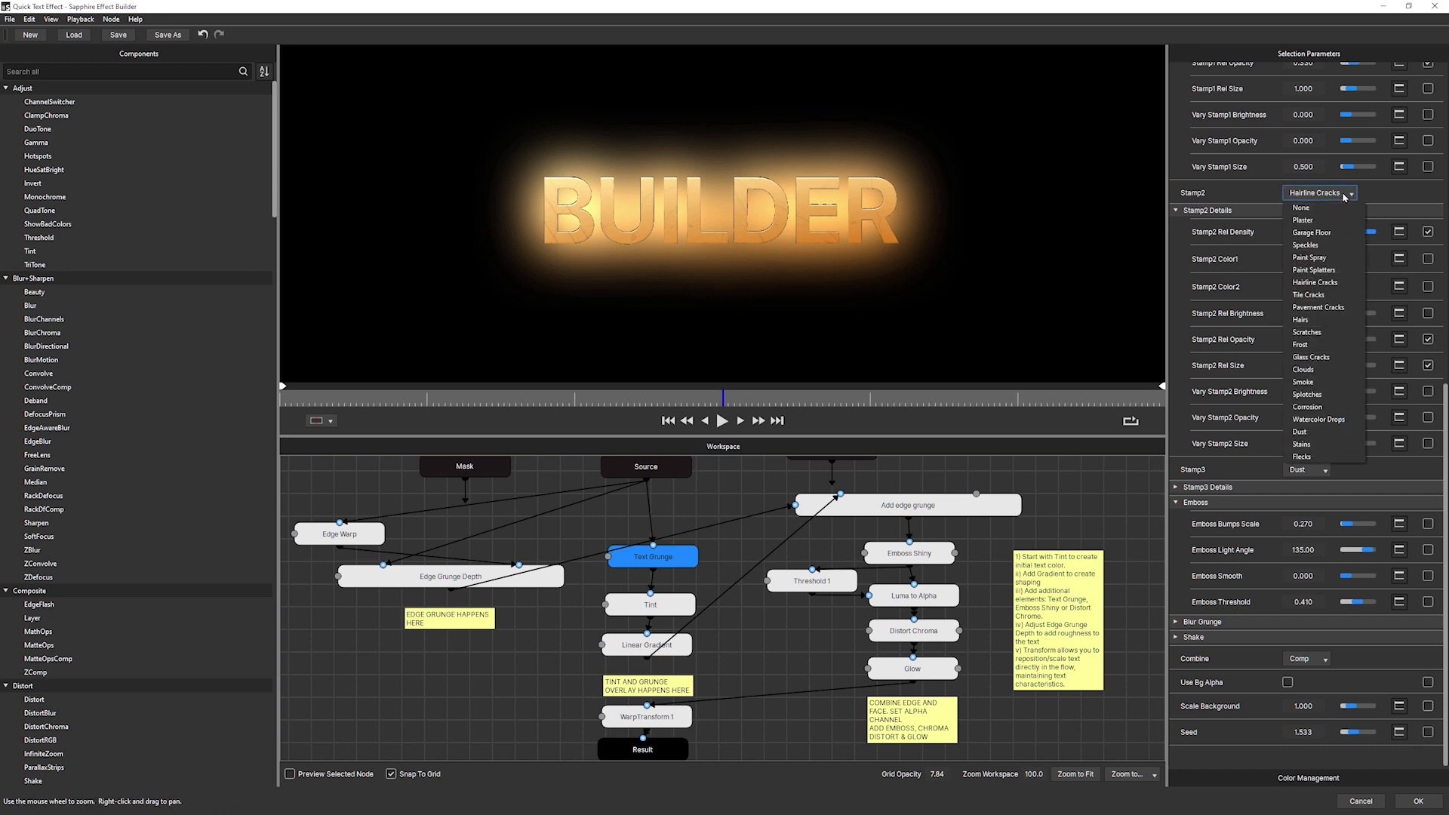
{"action": "left_click", "coordinate": [1325, 408]}
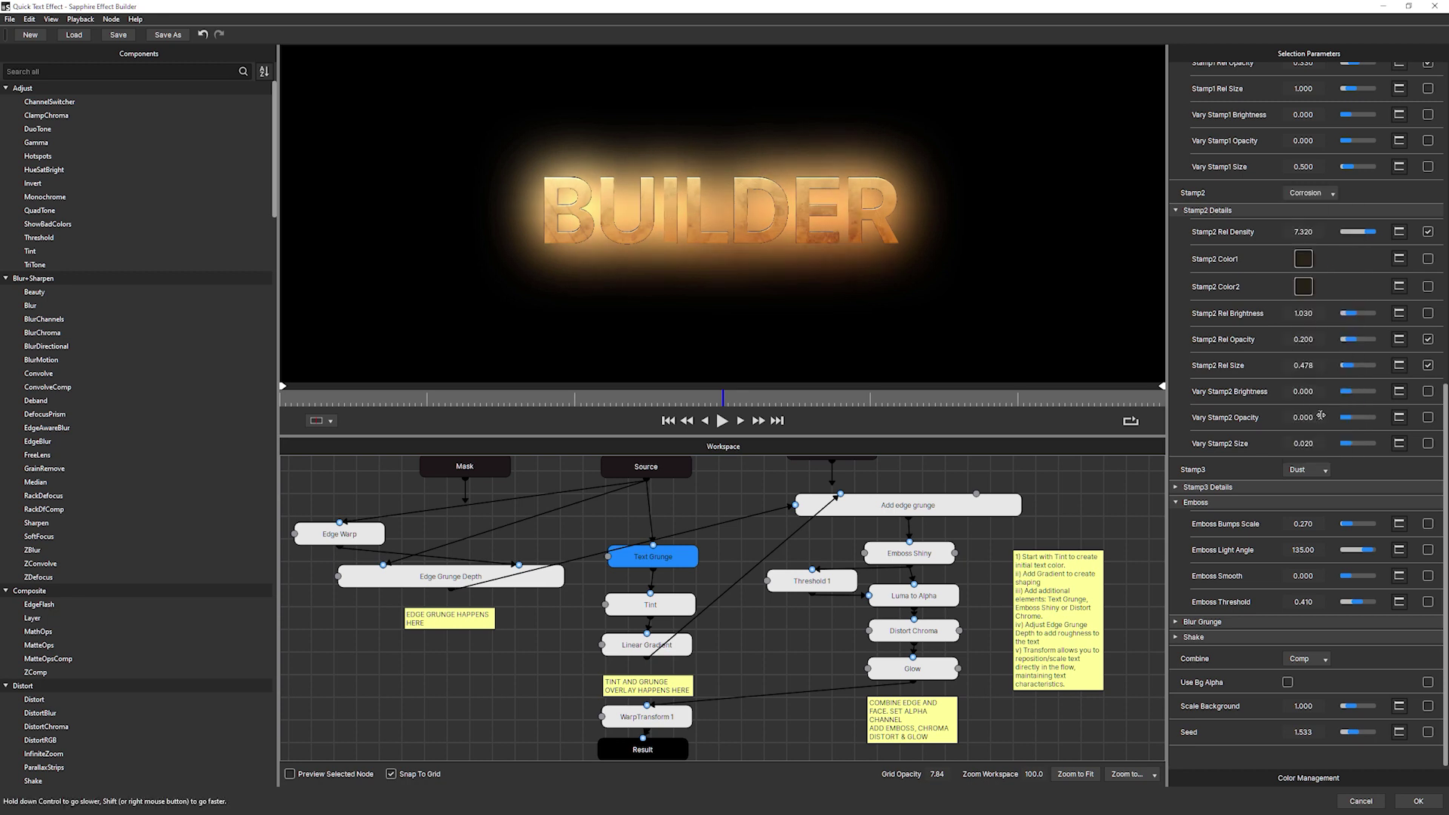
{"action": "scroll", "coordinate": [1440, 538], "scroll_direction": "up", "scroll_amount": 2}
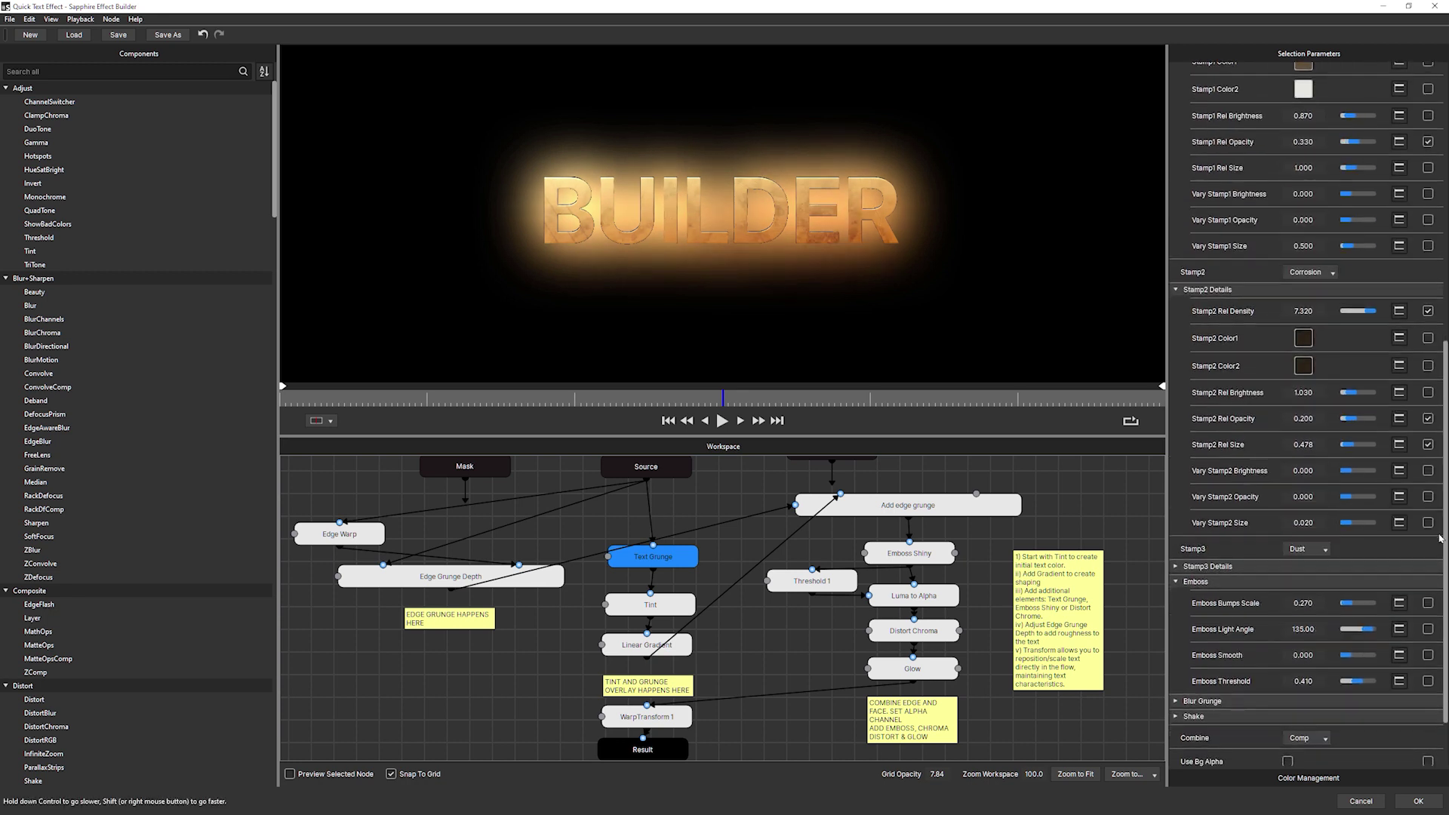
{"action": "scroll", "coordinate": [1440, 537], "scroll_direction": "up", "scroll_amount": 2}
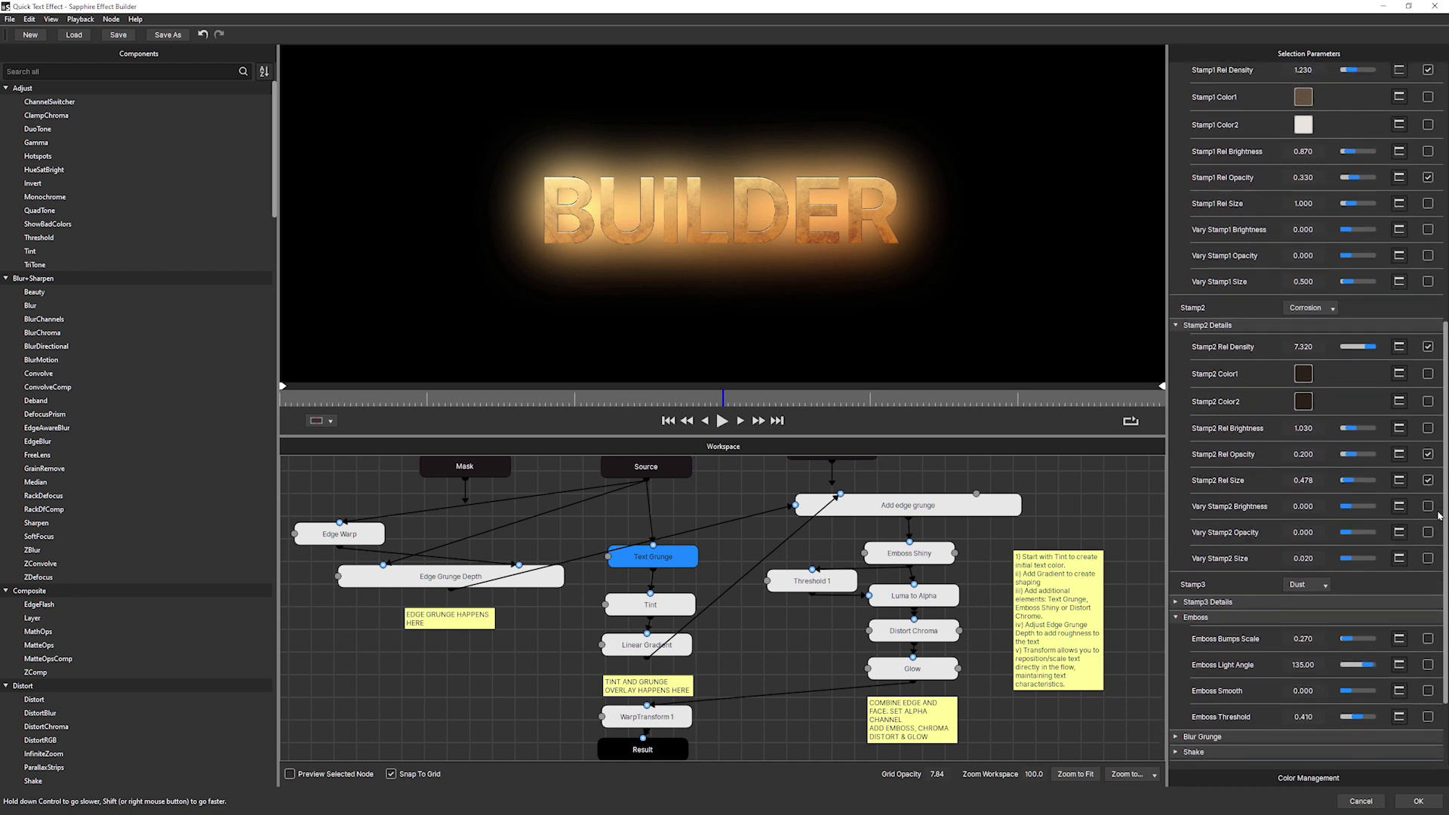
Make Stamp1 Color1 and Stamp1 Color2 dynamic parameters and accept the Builder changes.
{"action": "scroll", "coordinate": [1443, 477], "scroll_direction": "up", "scroll_amount": 10}
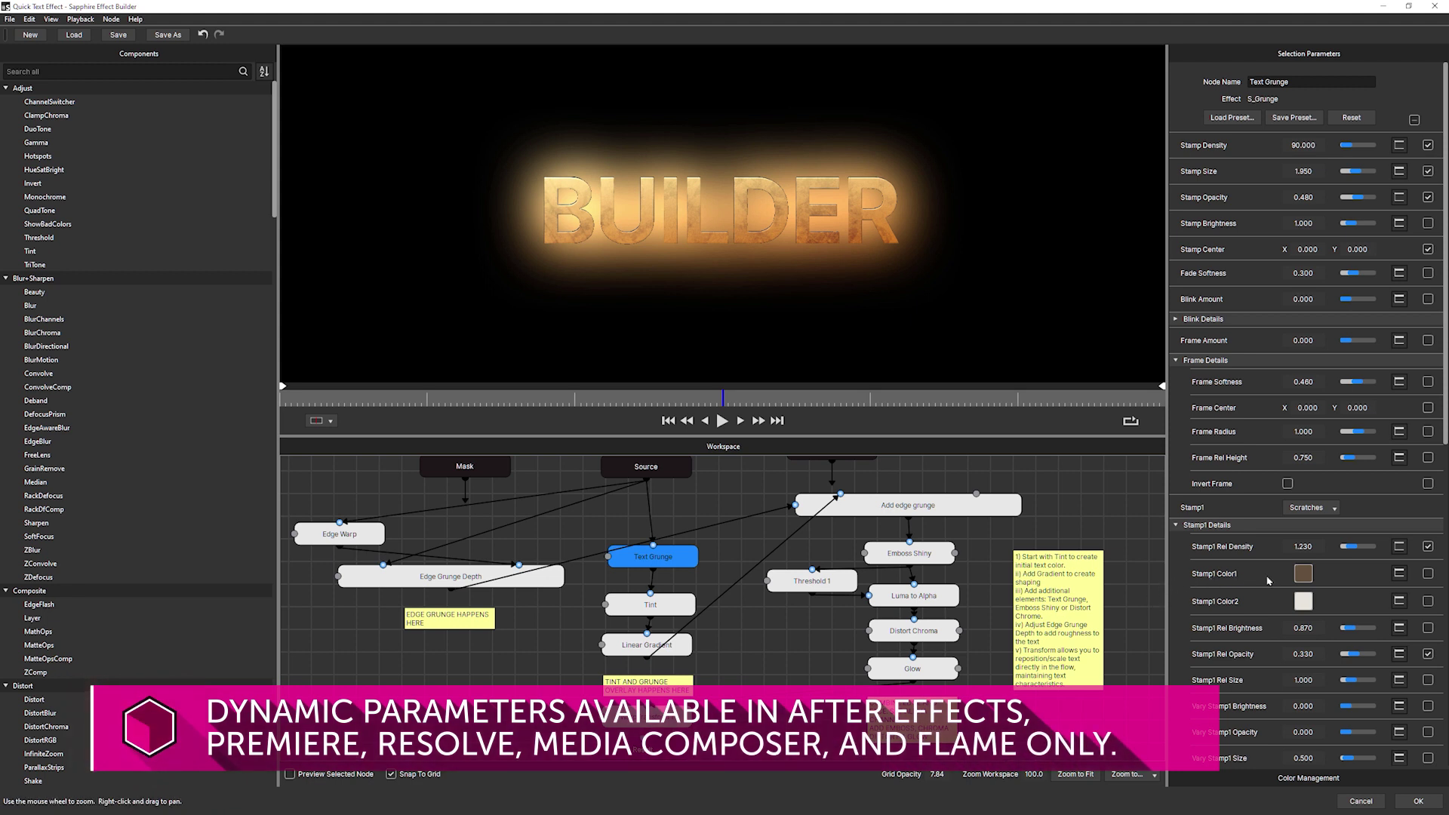
{"action": "left_click", "coordinate": [1427, 574]}
{"action": "left_click", "coordinate": [1428, 602]}
{"action": "left_click", "coordinate": [1431, 803]}
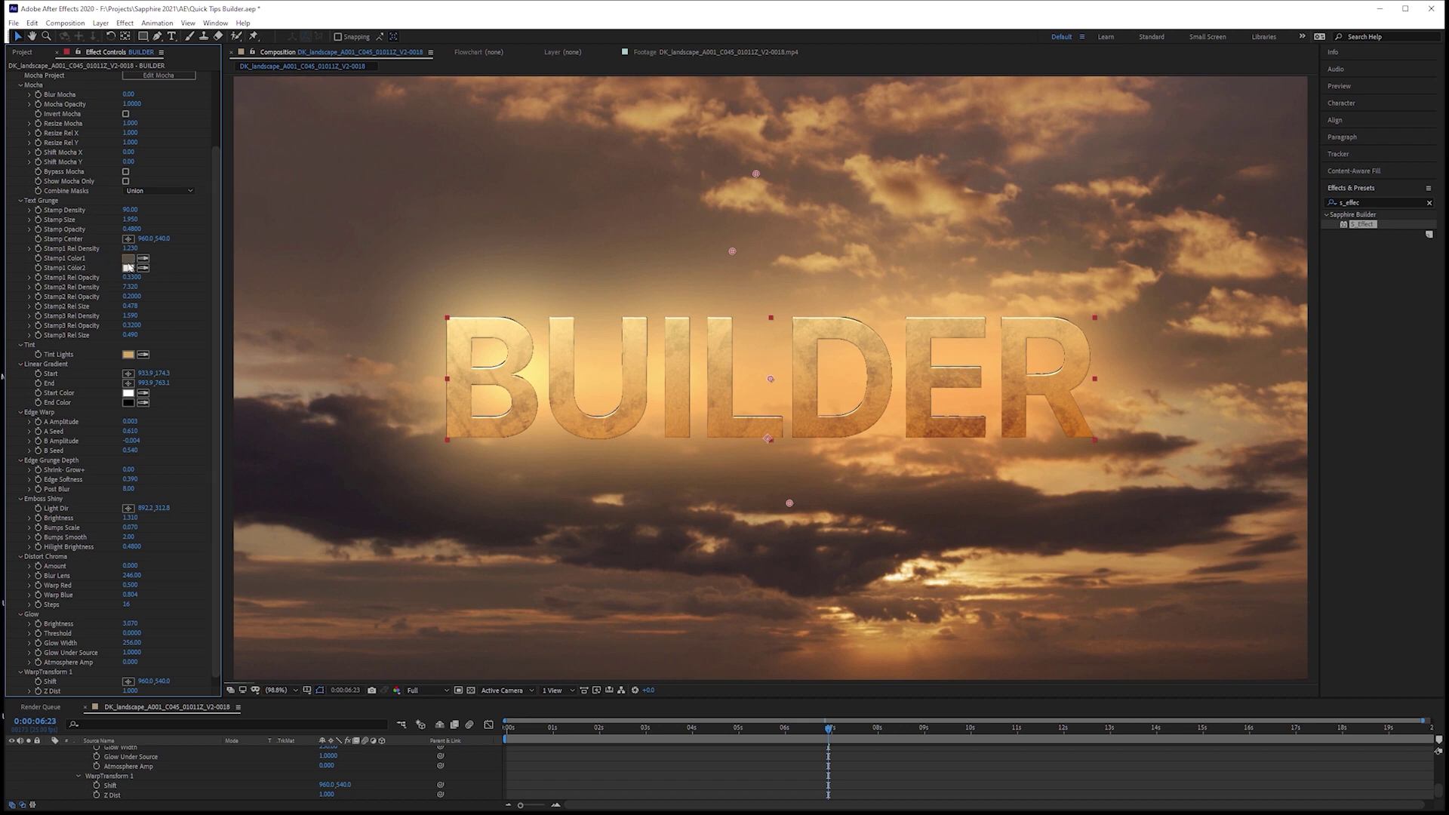
Change Stamp1 Color1 to a dark slate blue by shifting its hue to 114°.
{"action": "left_click", "coordinate": [128, 258]}
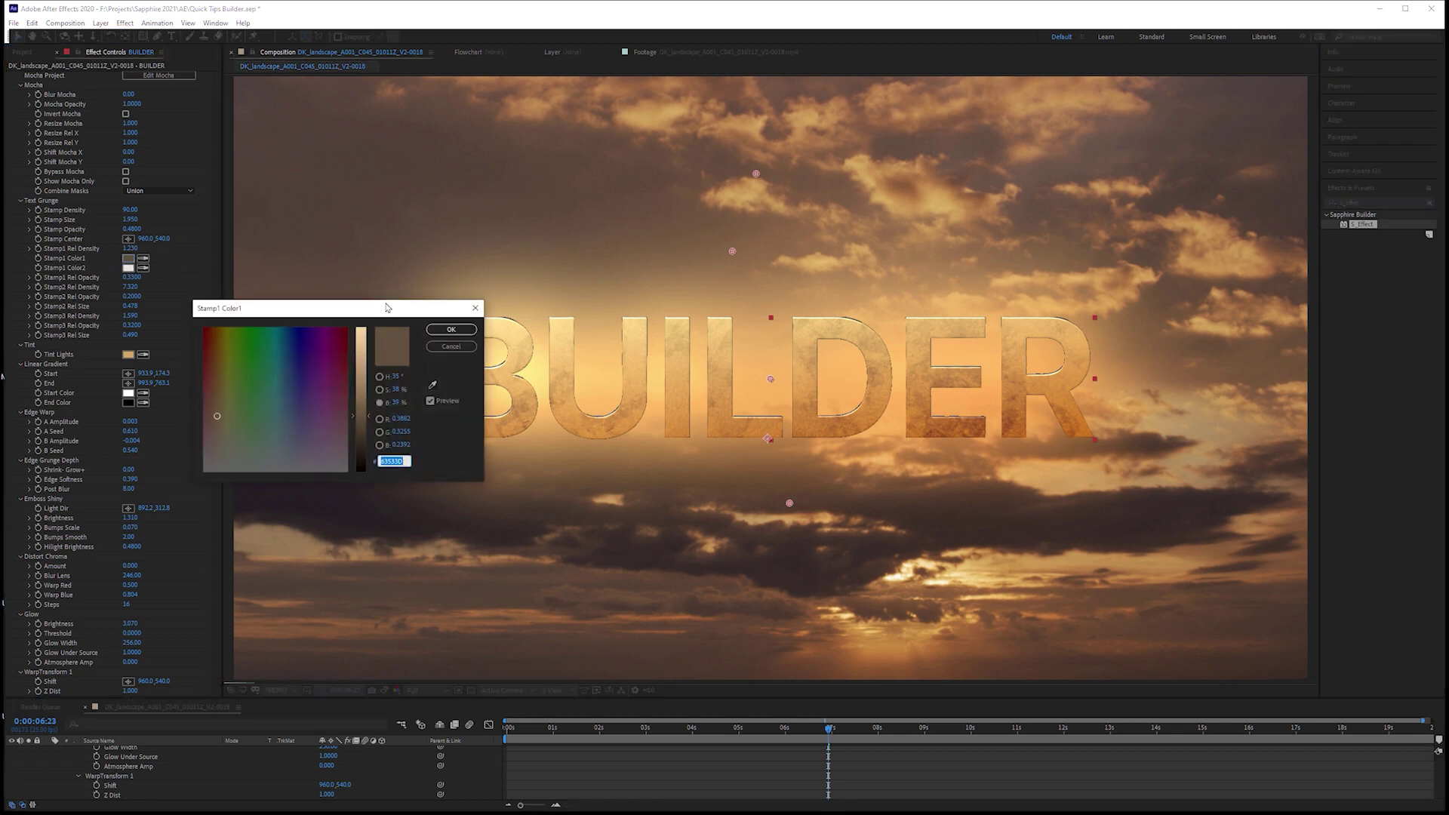
{"action": "mouse_move", "coordinate": [606, 163]}
{"action": "left_mouse_down"}
{"action": "mouse_move", "coordinate": [790, 162]}
{"action": "mouse_move", "coordinate": [673, 168]}
{"action": "mouse_move", "coordinate": [686, 160]}
{"action": "left_mouse_up"}
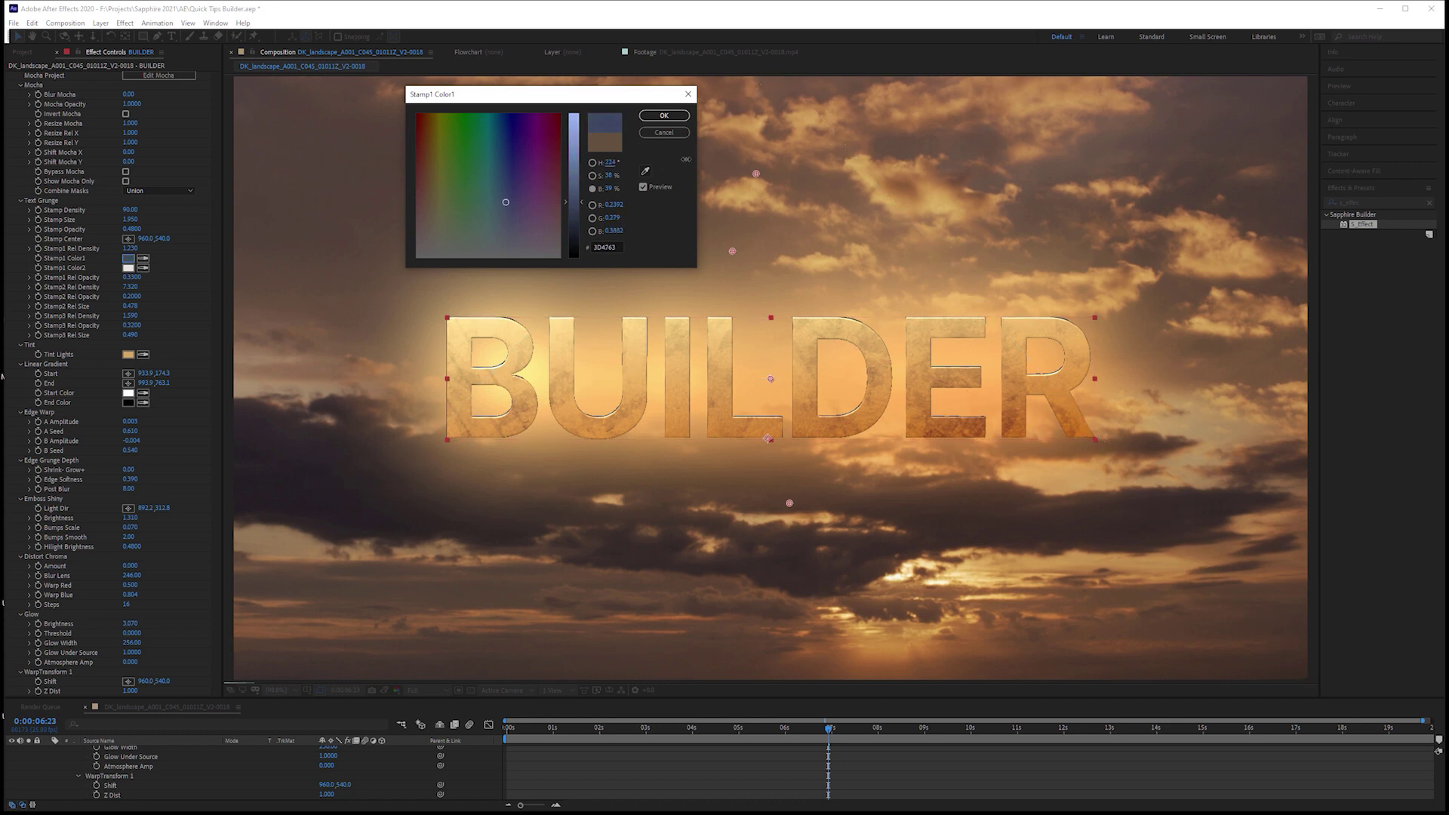
{"action": "left_click", "coordinate": [664, 115]}
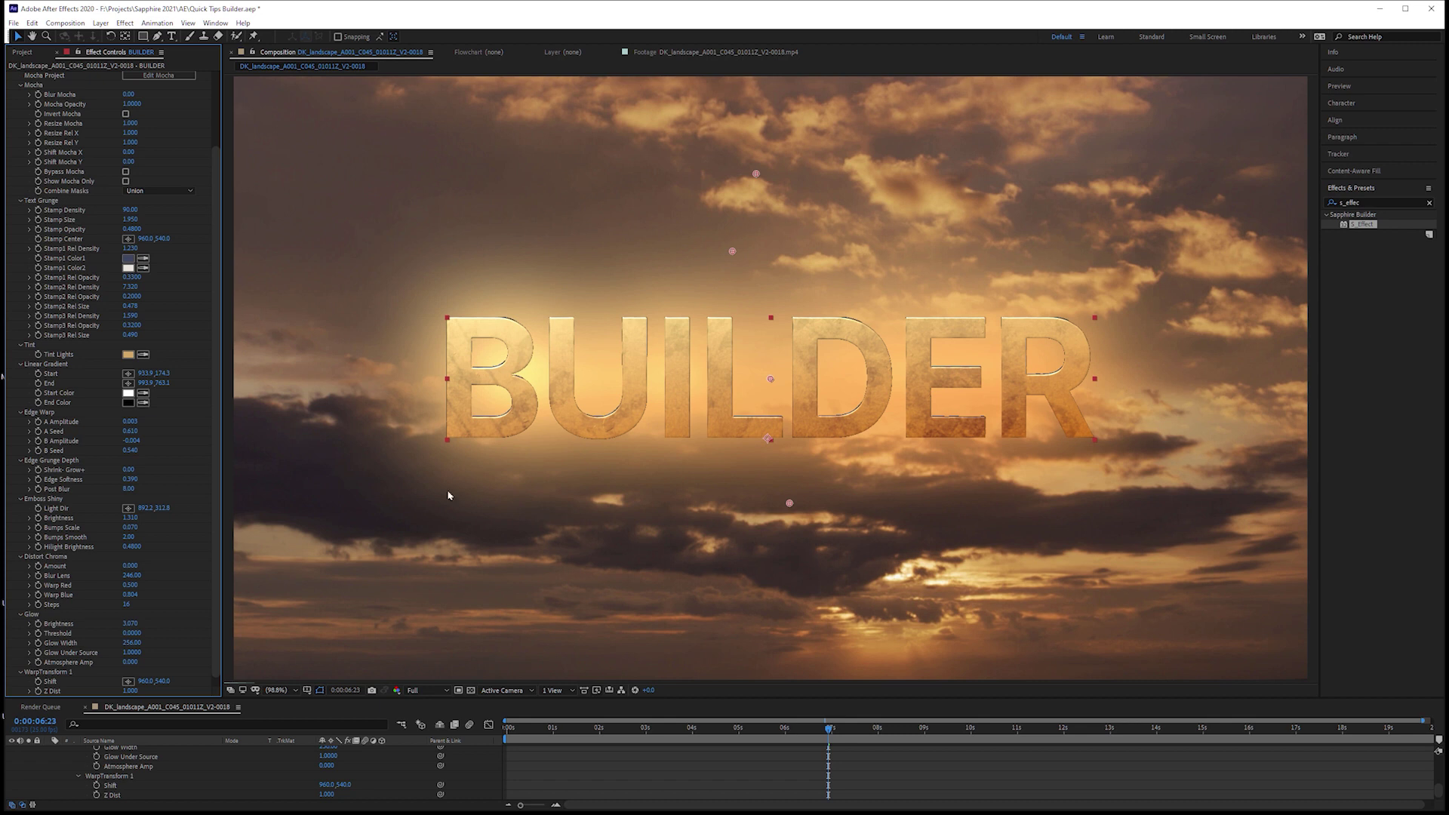
Toggle the S_Effect off and on to compare against the plain text.
{"action": "scroll", "coordinate": [15, 98], "scroll_direction": "up", "scroll_amount": 3}
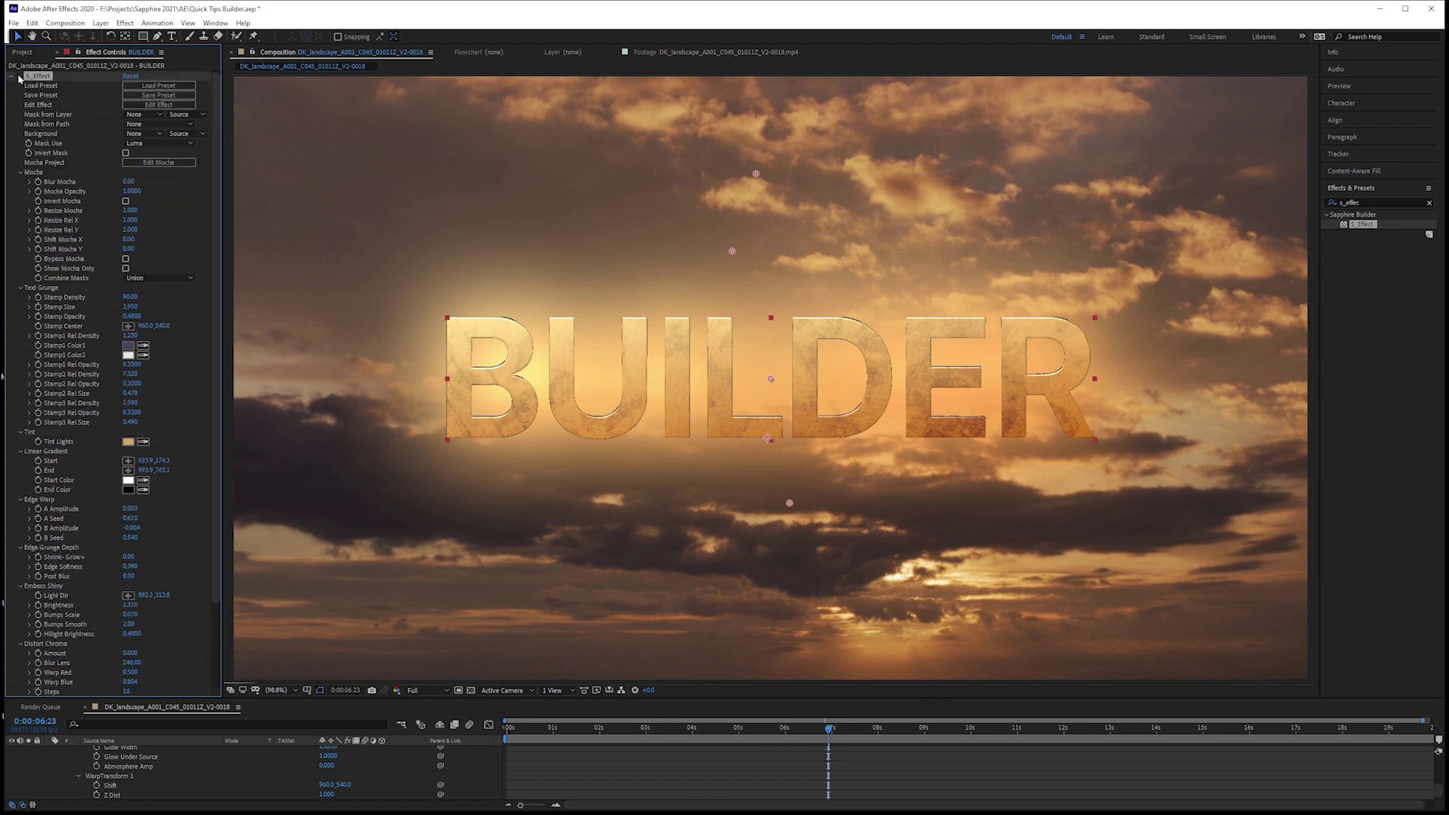
{"action": "left_click", "coordinate": [21, 77]}
{"action": "left_click", "coordinate": [20, 77]}
Set Stamp Density to 0 to remove the grunge and pick magenta for Tint Lights.
{"action": "left_click", "coordinate": [129, 296]}
{"action": "type", "text": "0"}
{"action": "key", "text": "Return"}
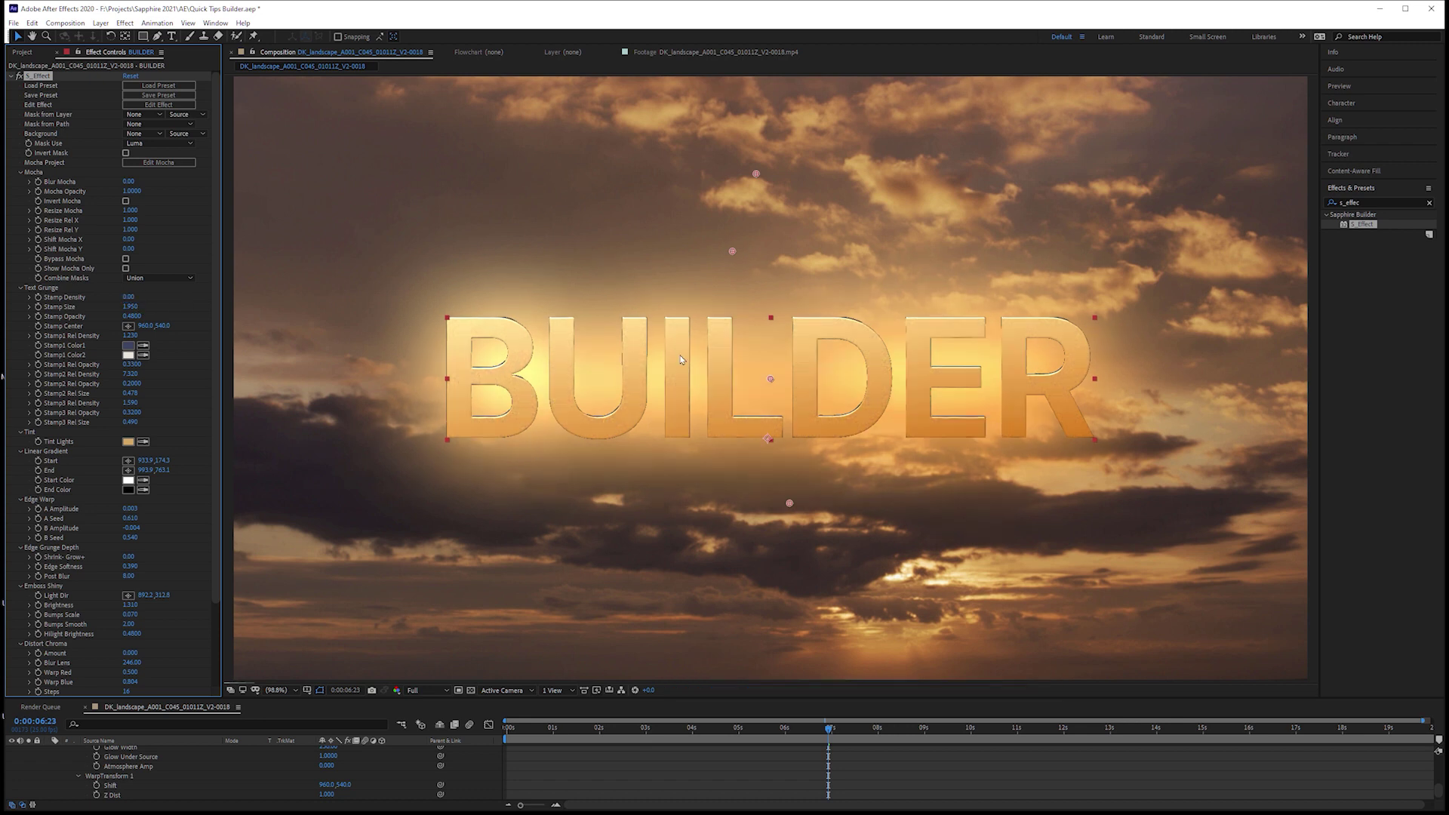
{"action": "left_click", "coordinate": [129, 442]}
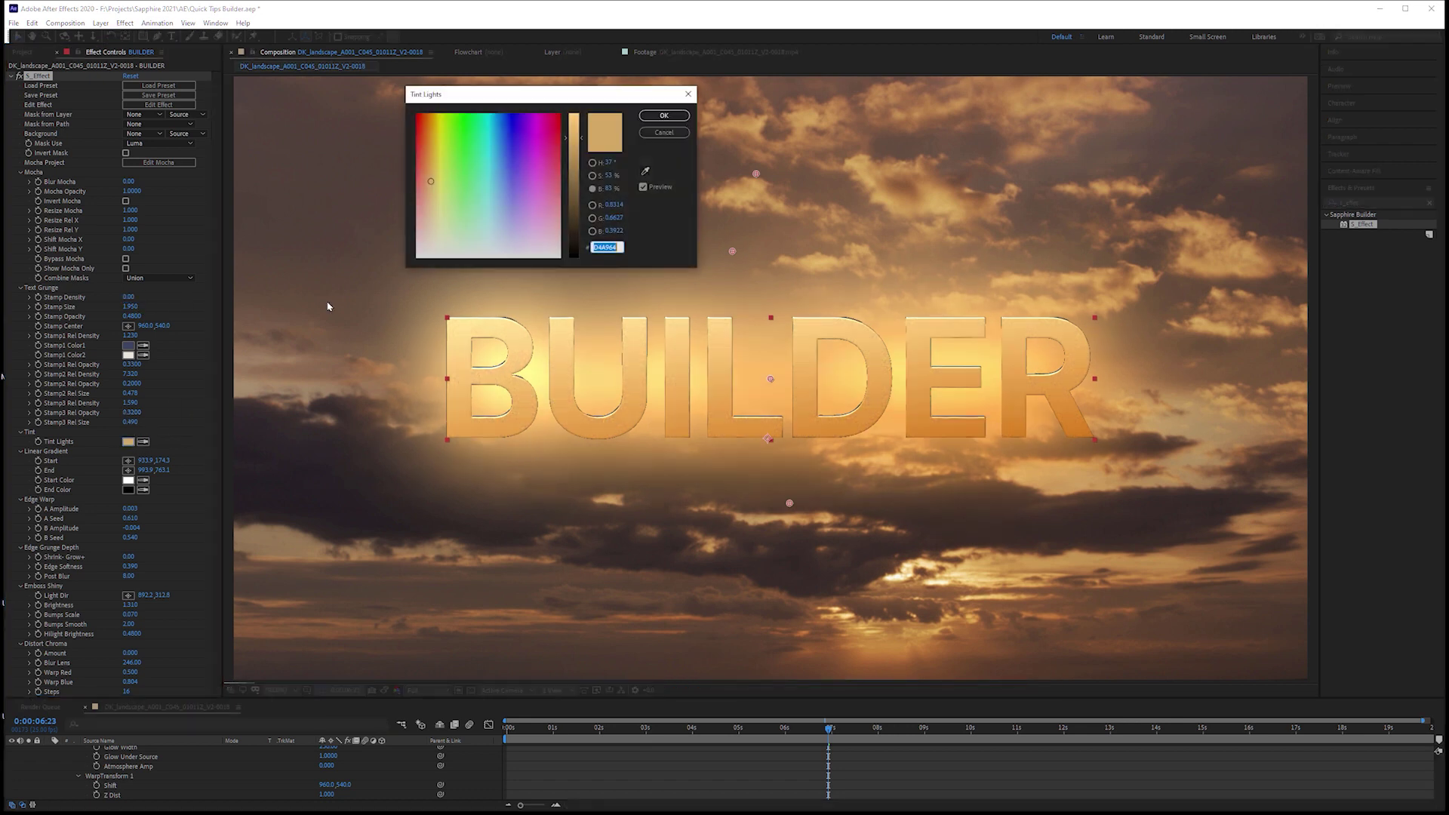
{"action": "mouse_move", "coordinate": [481, 152]}
{"action": "left_mouse_down"}
{"action": "mouse_move", "coordinate": [496, 136]}
{"action": "mouse_move", "coordinate": [499, 180]}
{"action": "mouse_move", "coordinate": [444, 151]}
{"action": "mouse_move", "coordinate": [551, 128]}
{"action": "mouse_move", "coordinate": [529, 130]}
{"action": "mouse_move", "coordinate": [540, 139]}
{"action": "left_mouse_up"}
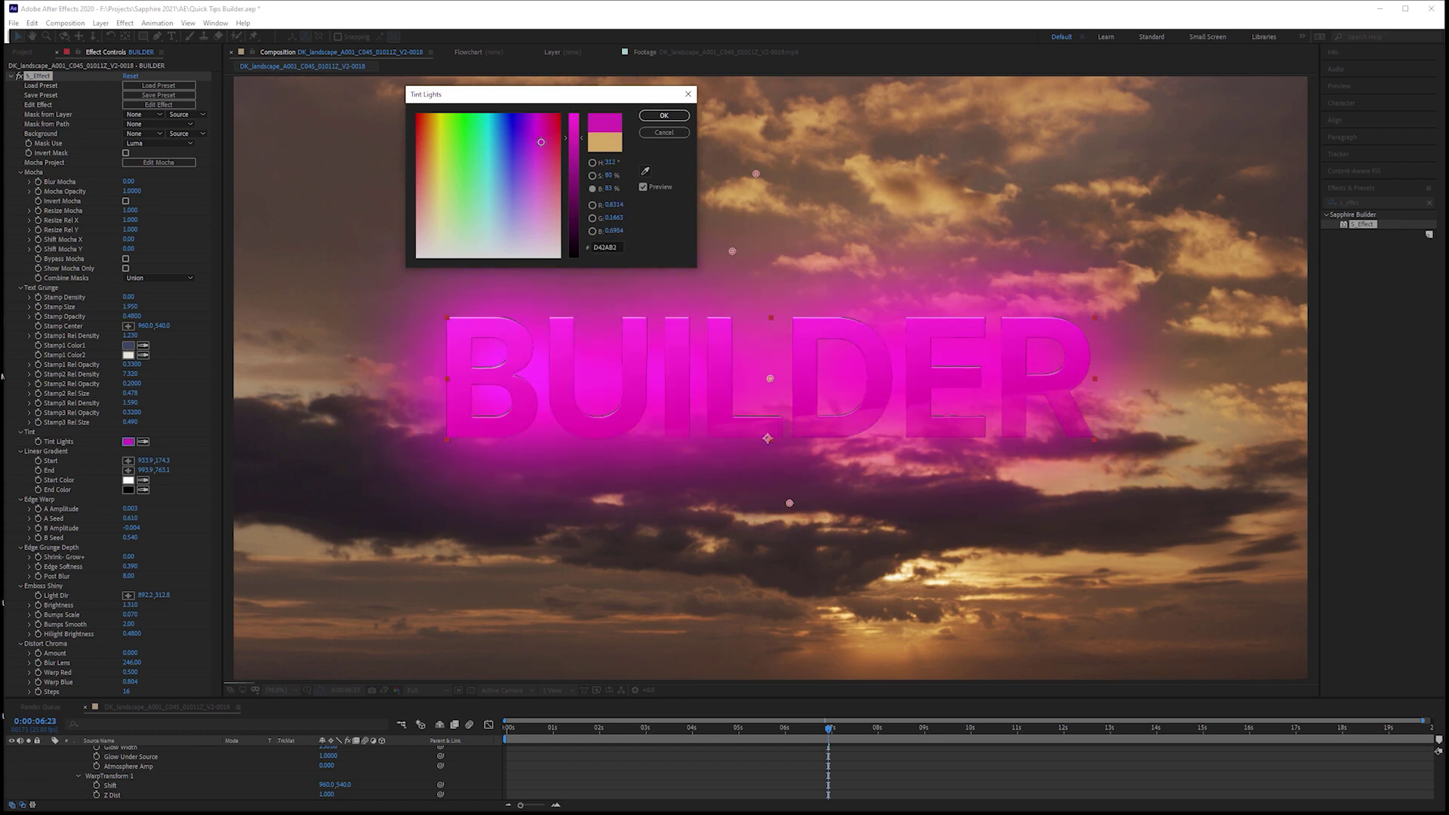
Confirm the magenta tint, remove the glow to thicken the letters, and move the gradient end down-left.
{"action": "left_click", "coordinate": [662, 115]}
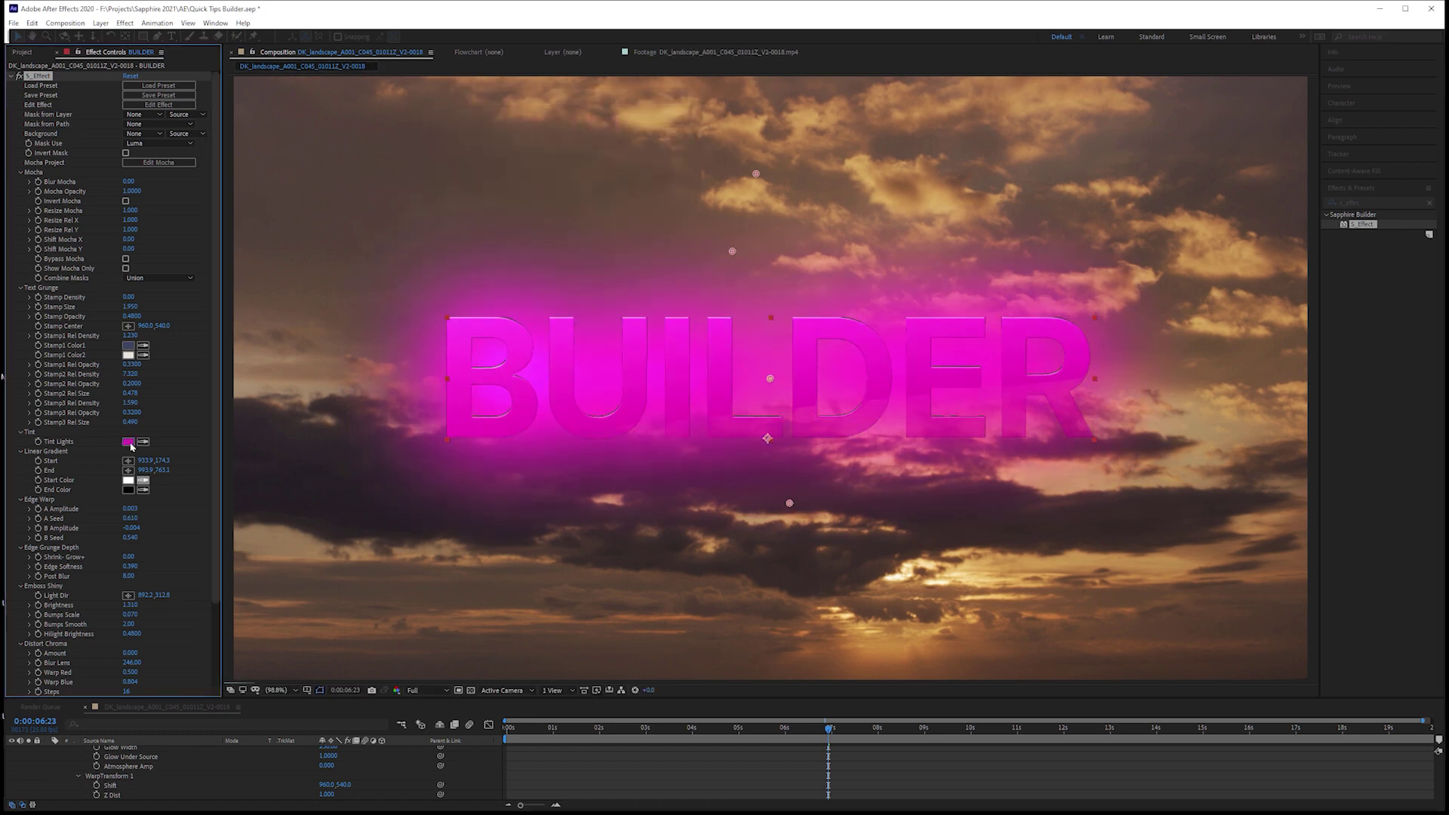
{"action": "scroll", "coordinate": [210, 547], "scroll_direction": "down", "scroll_amount": 3}
{"action": "scroll", "coordinate": [210, 546], "scroll_direction": "down", "scroll_amount": 1}
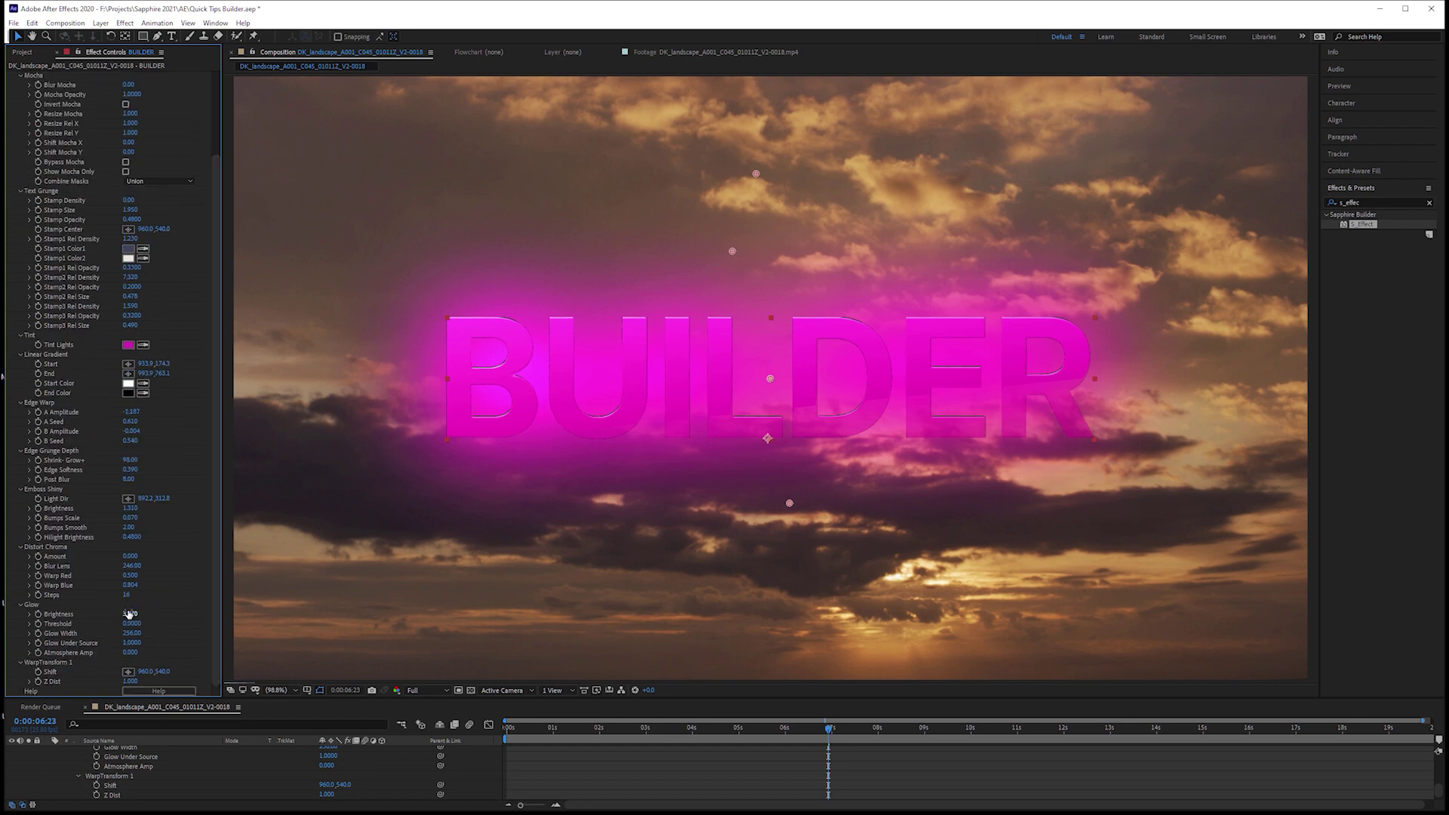
{"action": "left_click_drag", "start_coordinate": [130, 613], "coordinate": [113, 613]}
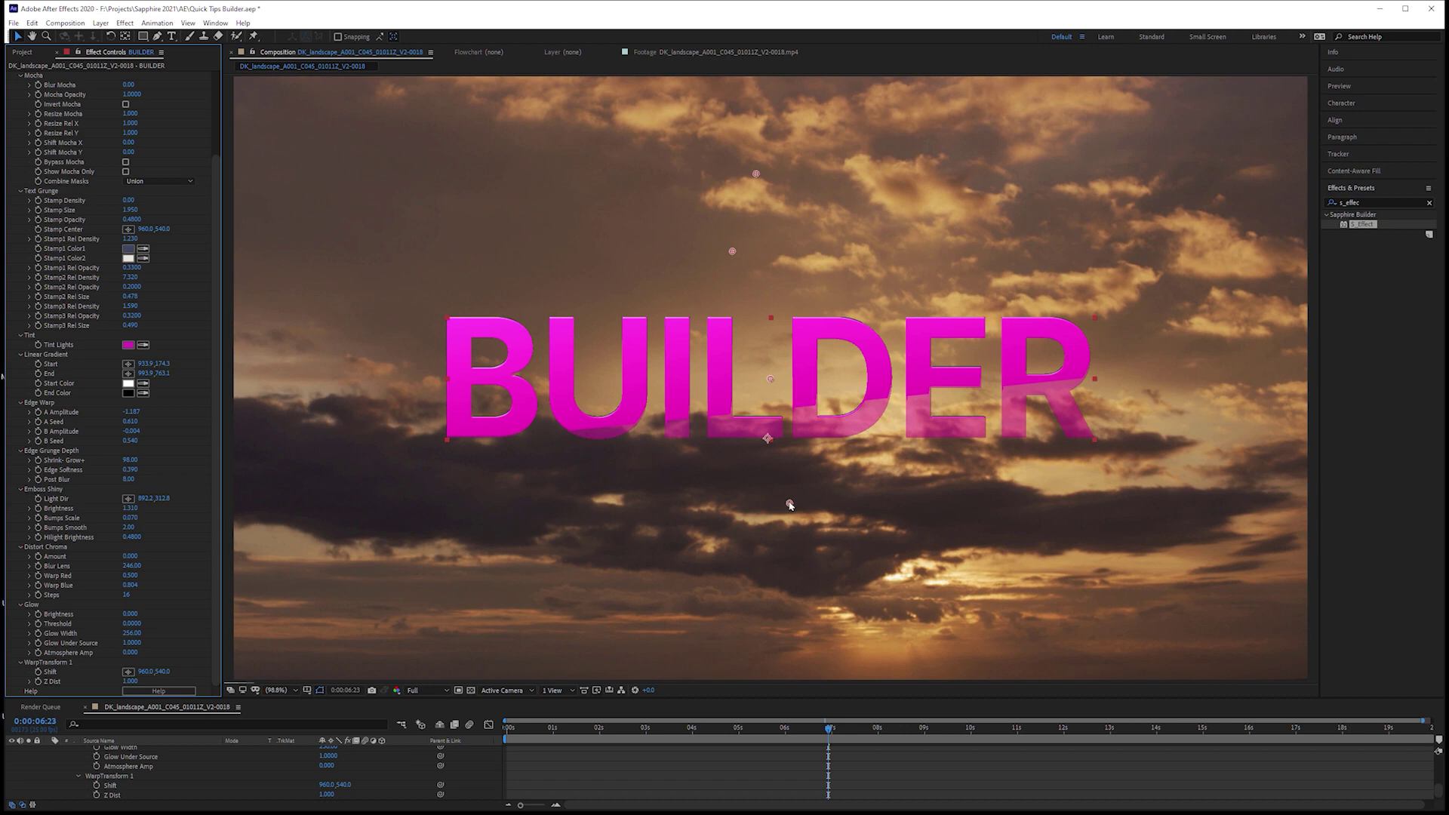
{"action": "left_click_drag", "start_coordinate": [790, 505], "coordinate": [732, 567]}
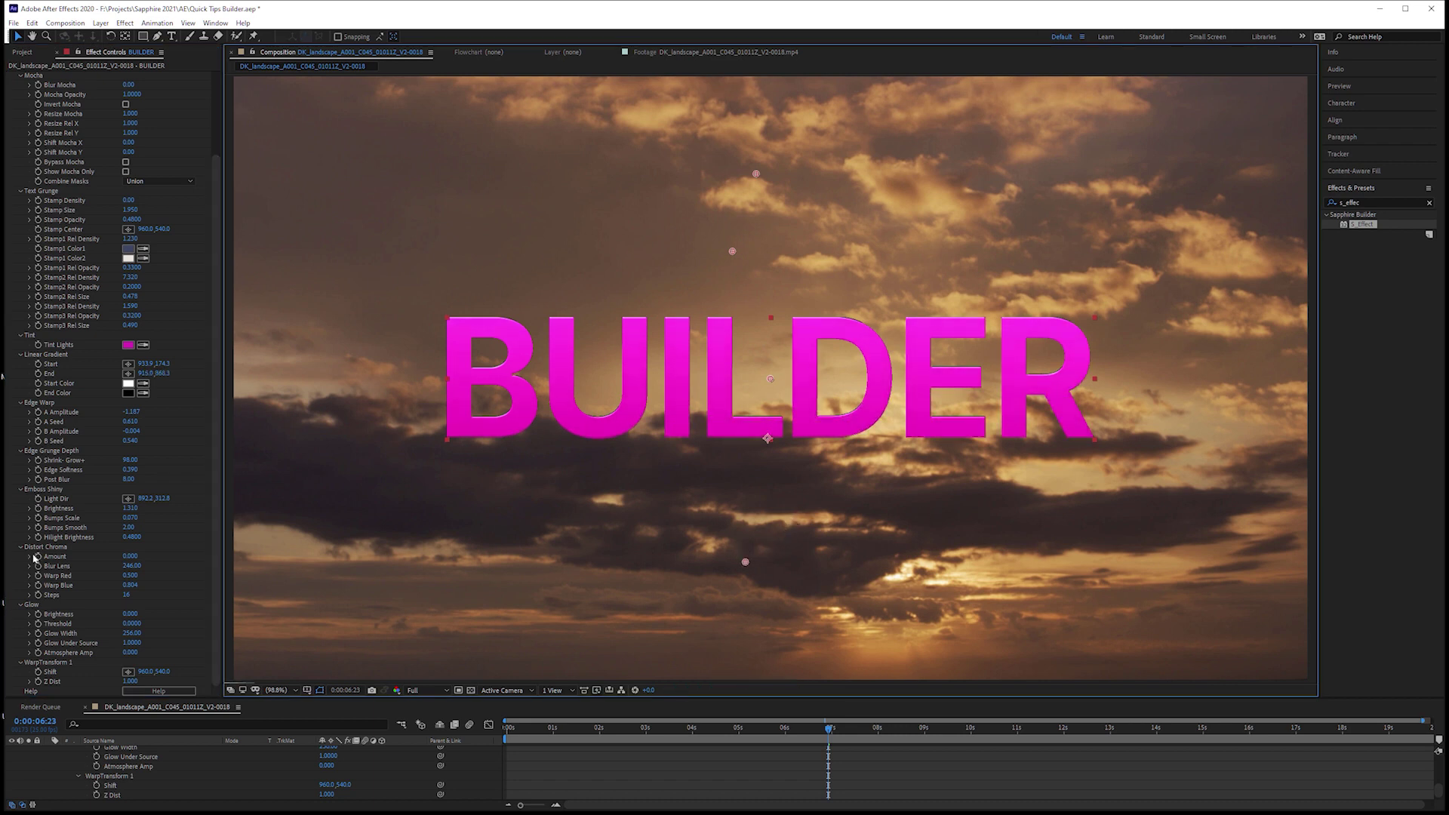
Tune Distort Chroma Amount, settling around 0.090, and add back a little glow.
{"action": "mouse_move", "coordinate": [129, 557]}
{"action": "left_mouse_down"}
{"action": "mouse_move", "coordinate": [211, 557]}
{"action": "mouse_move", "coordinate": [142, 557]}
{"action": "left_mouse_up"}
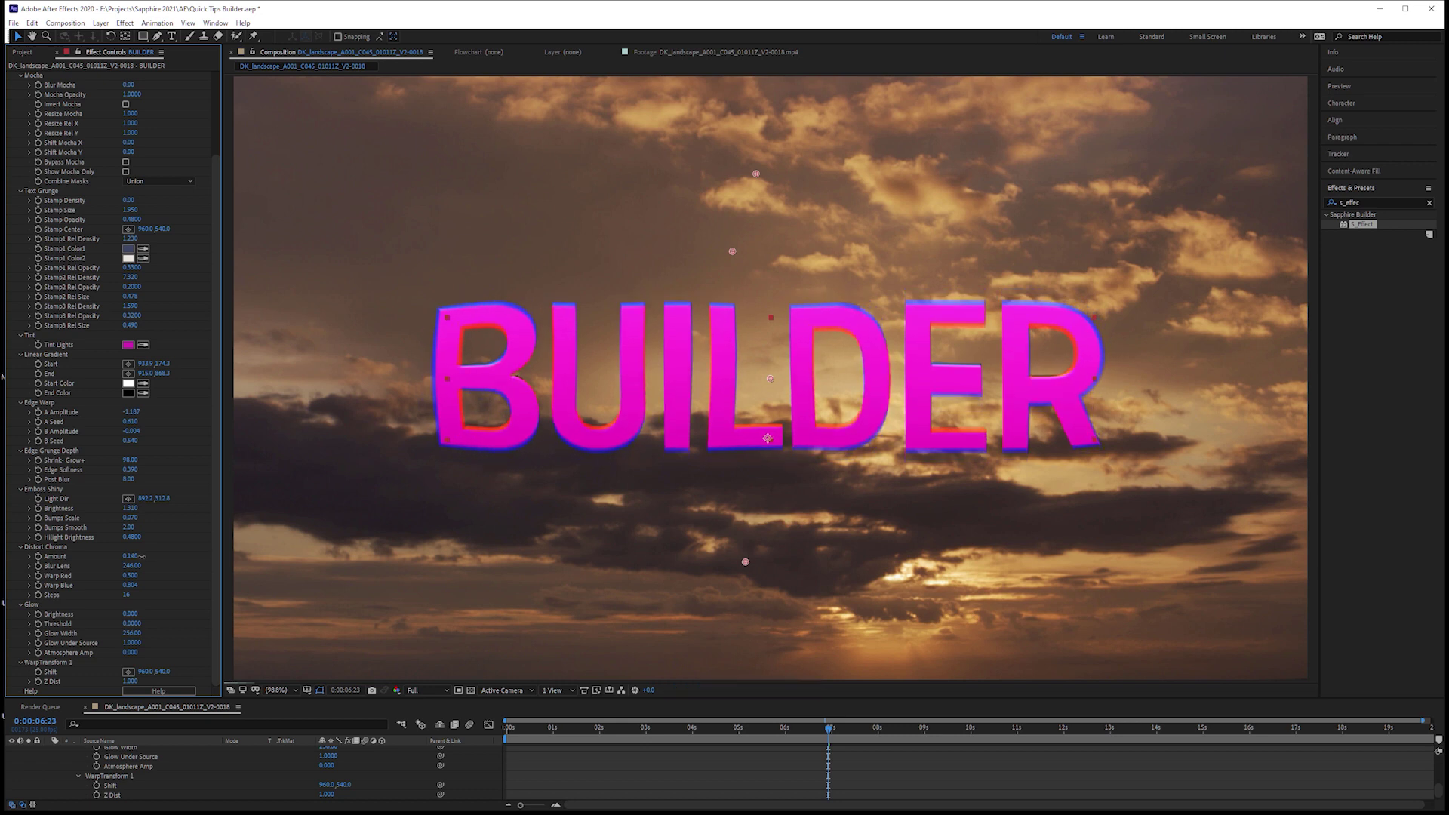
{"action": "left_click_drag", "start_coordinate": [140, 556], "coordinate": [132, 556]}
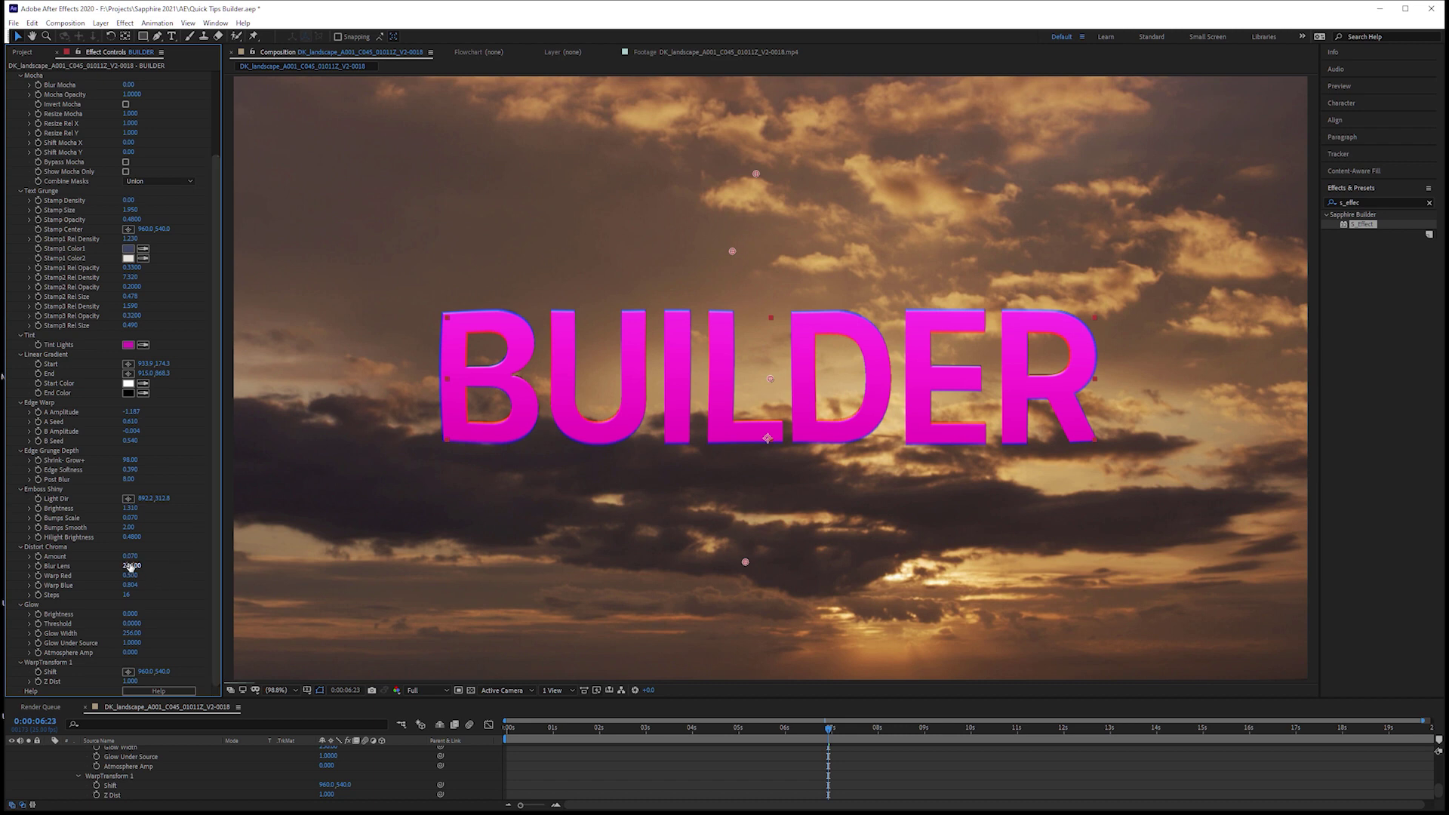
{"action": "left_click_drag", "start_coordinate": [123, 556], "coordinate": [68, 565]}
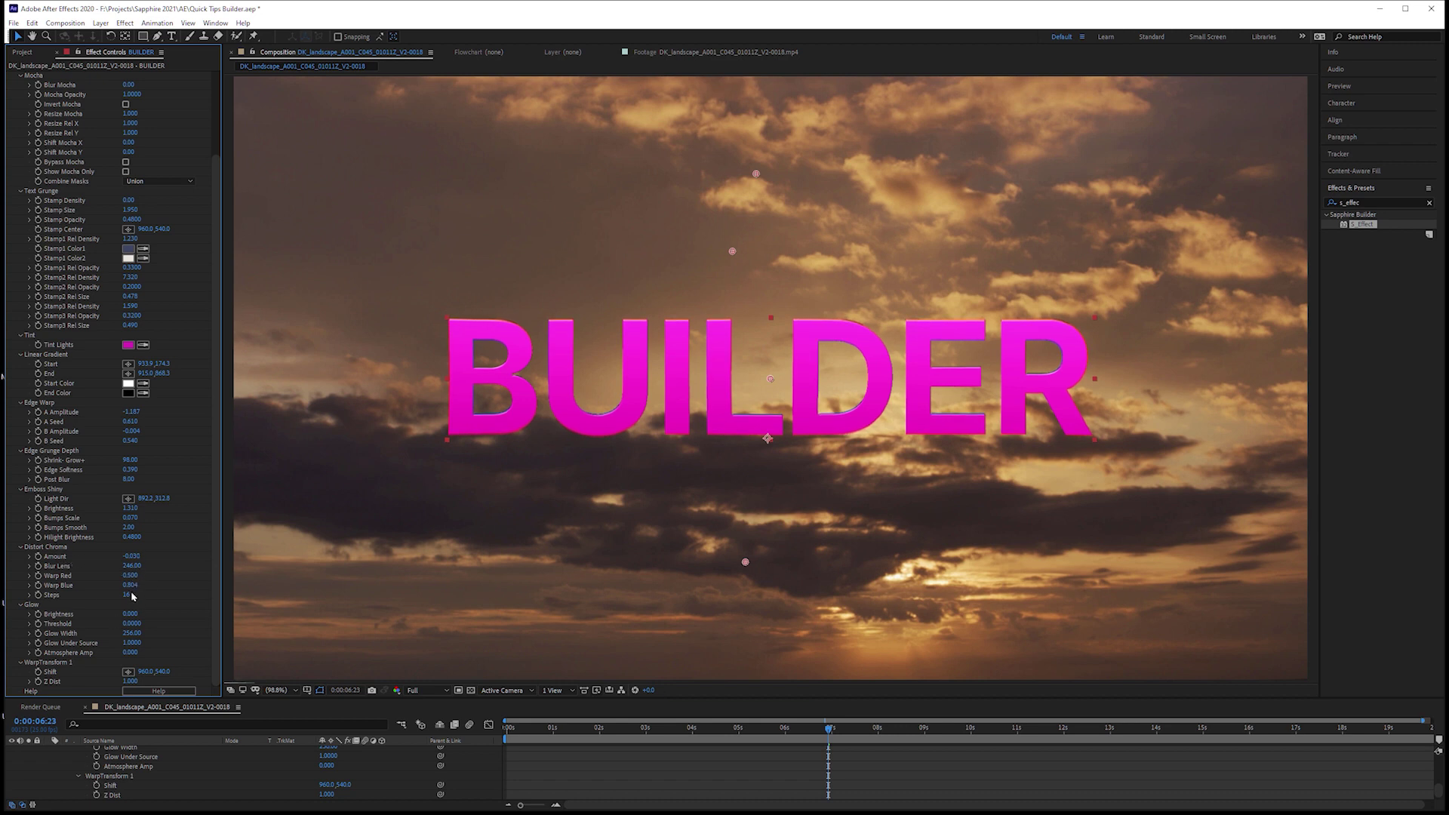
{"action": "left_click_drag", "start_coordinate": [130, 557], "coordinate": [277, 561]}
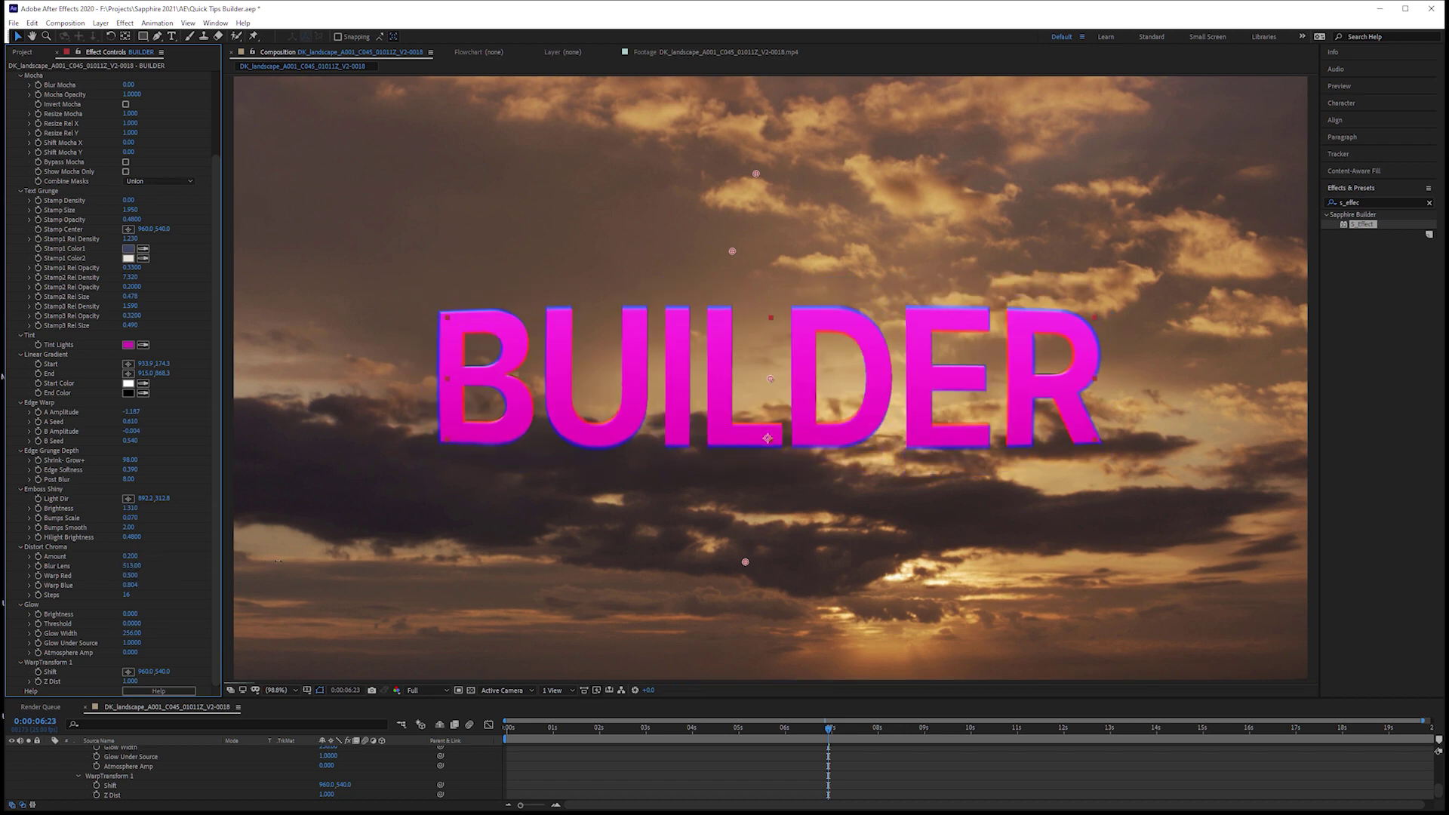
{"action": "left_click_drag", "start_coordinate": [131, 556], "coordinate": [123, 556]}
{"action": "left_click_drag", "start_coordinate": [130, 614], "coordinate": [214, 613]}
Change the Tint Lights colour to a paler tint.
{"action": "left_click", "coordinate": [128, 345]}
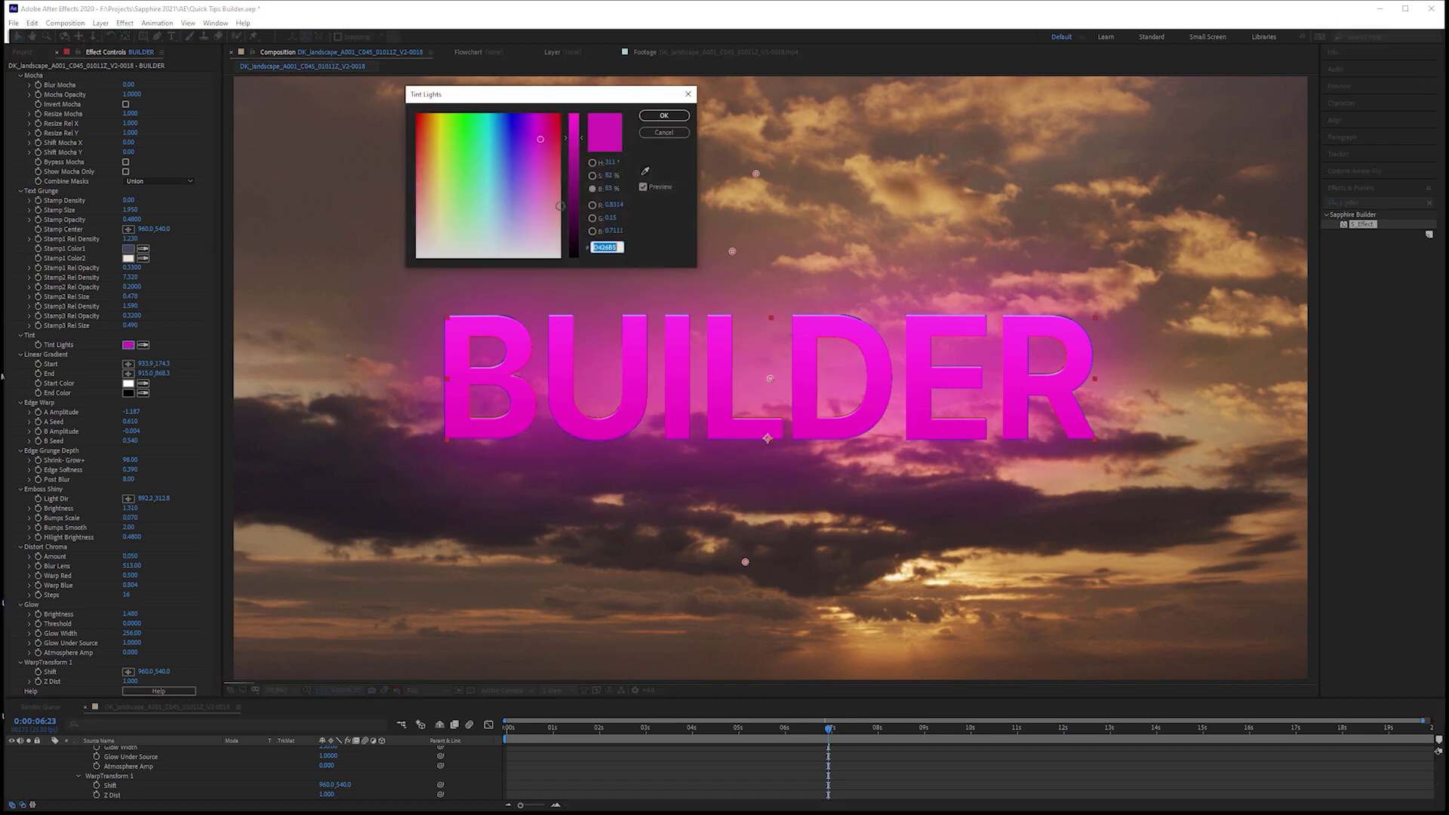
{"action": "left_click", "coordinate": [462, 150]}
{"action": "mouse_move", "coordinate": [461, 150]}
{"action": "left_mouse_down"}
{"action": "mouse_move", "coordinate": [453, 188]}
{"action": "mouse_move", "coordinate": [419, 209]}
{"action": "left_mouse_up"}
{"action": "left_click", "coordinate": [653, 118]}
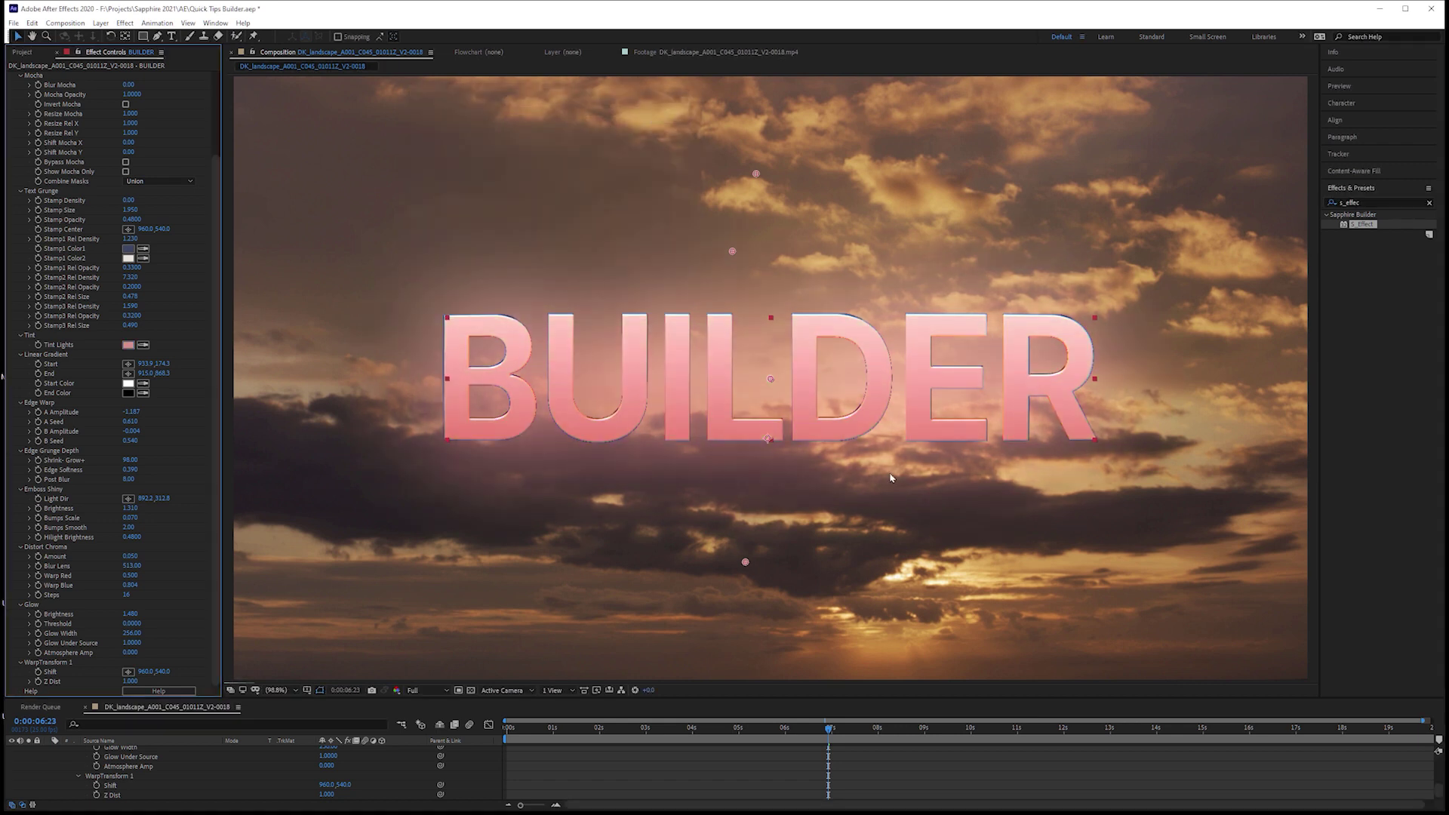
Stretch the Linear Gradient End point far right and shift the Emboss Shiny light direction.
{"action": "scroll", "coordinate": [204, 318], "scroll_direction": "up", "scroll_amount": 5}
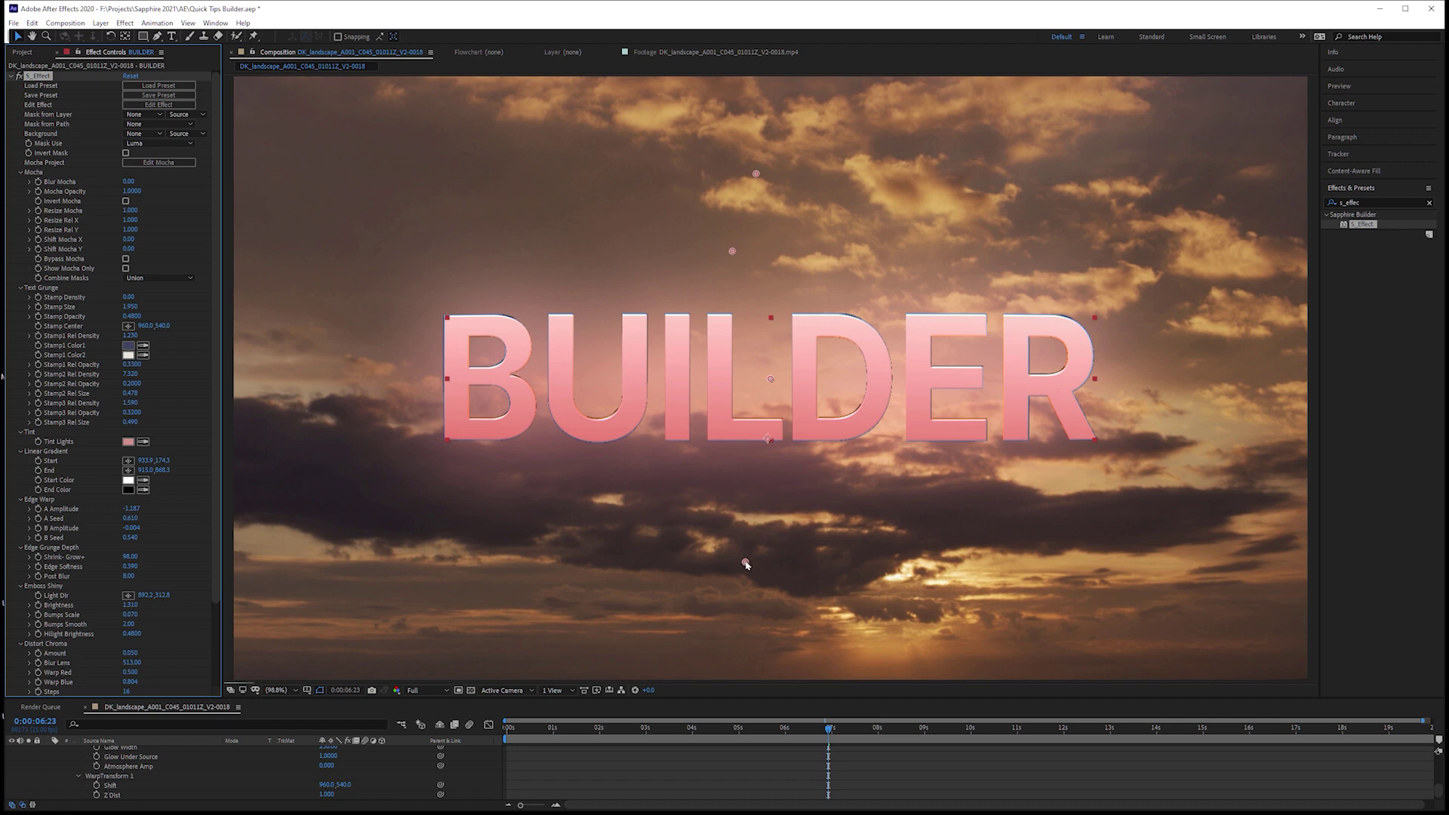
{"action": "left_click_drag", "start_coordinate": [745, 562], "coordinate": [981, 582]}
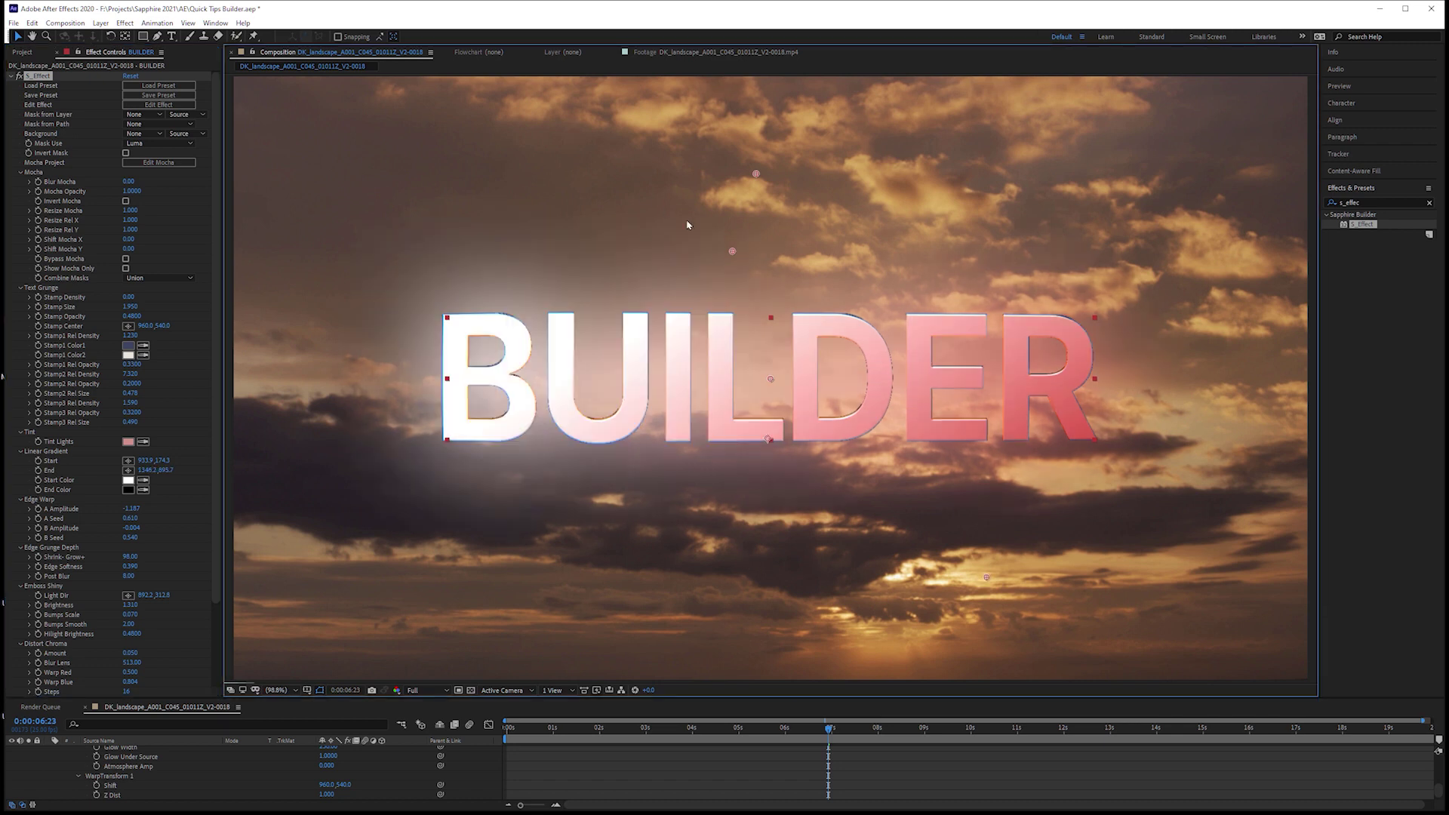
{"action": "mouse_move", "coordinate": [477, 178]}
{"action": "left_mouse_down"}
{"action": "mouse_move", "coordinate": [647, 162]}
{"action": "mouse_move", "coordinate": [691, 200]}
{"action": "mouse_move", "coordinate": [805, 169]}
{"action": "left_mouse_up"}
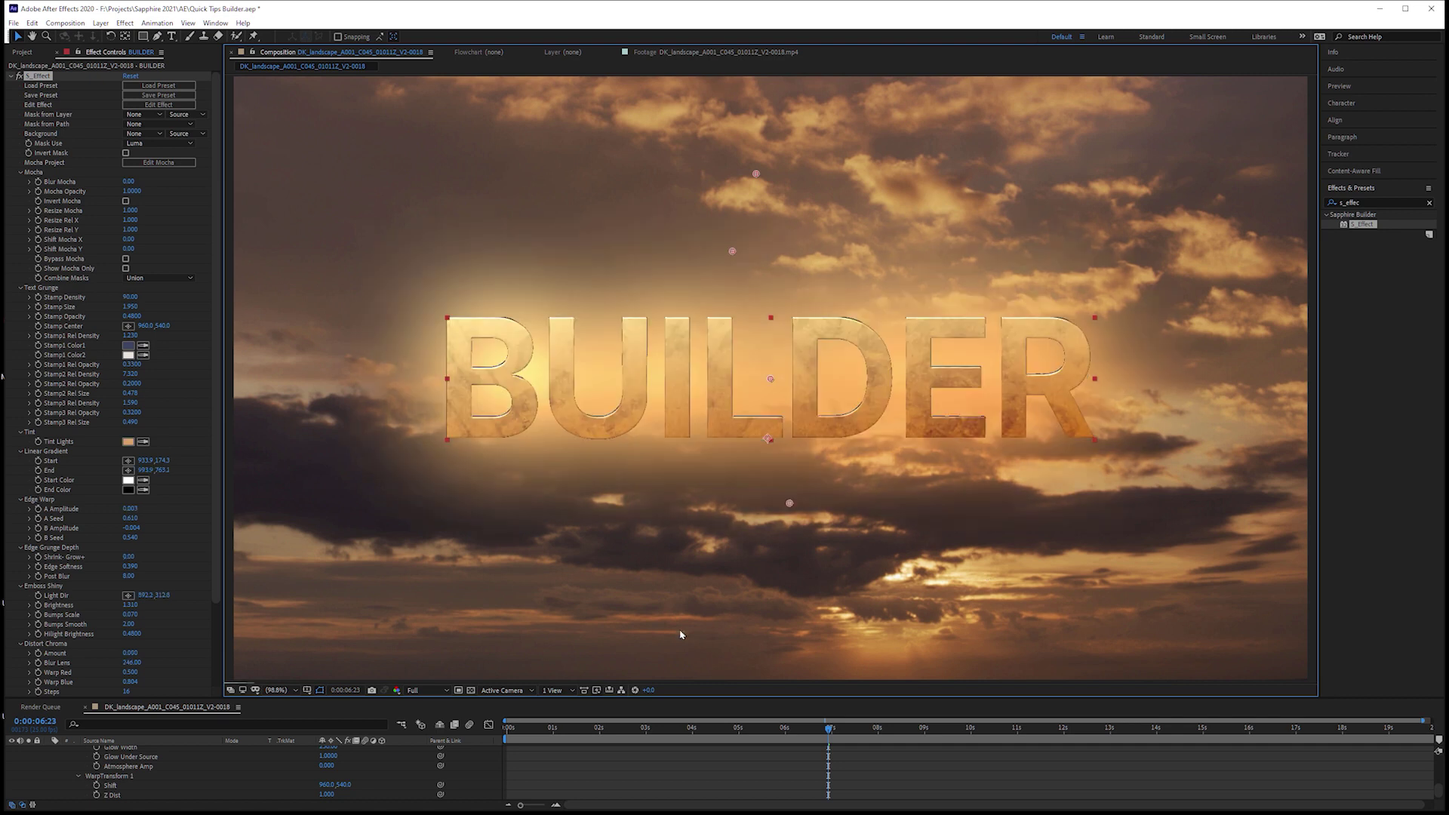
Hide the layer controls with Ctrl+Shift+H and play the composition.
{"action": "key", "text": "ctrl+shift+h"}
{"action": "key", "text": "space"}
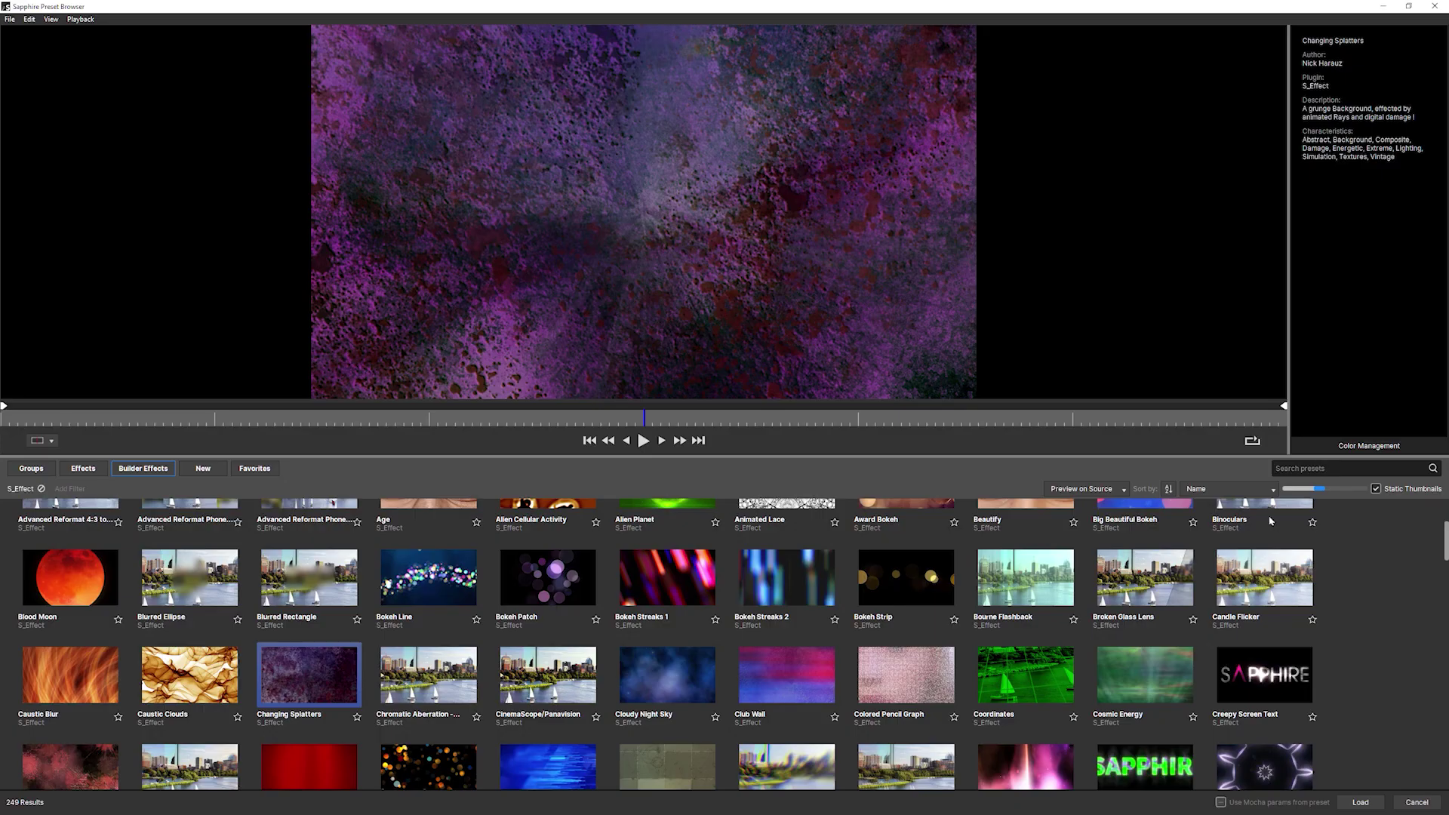
Search presets for 'cuick', preview Quick Film Finish, then clear and preview Advanced Dust and Bokeh Line.
{"action": "type", "text": "c"}
{"action": "type", "text": "uick"}
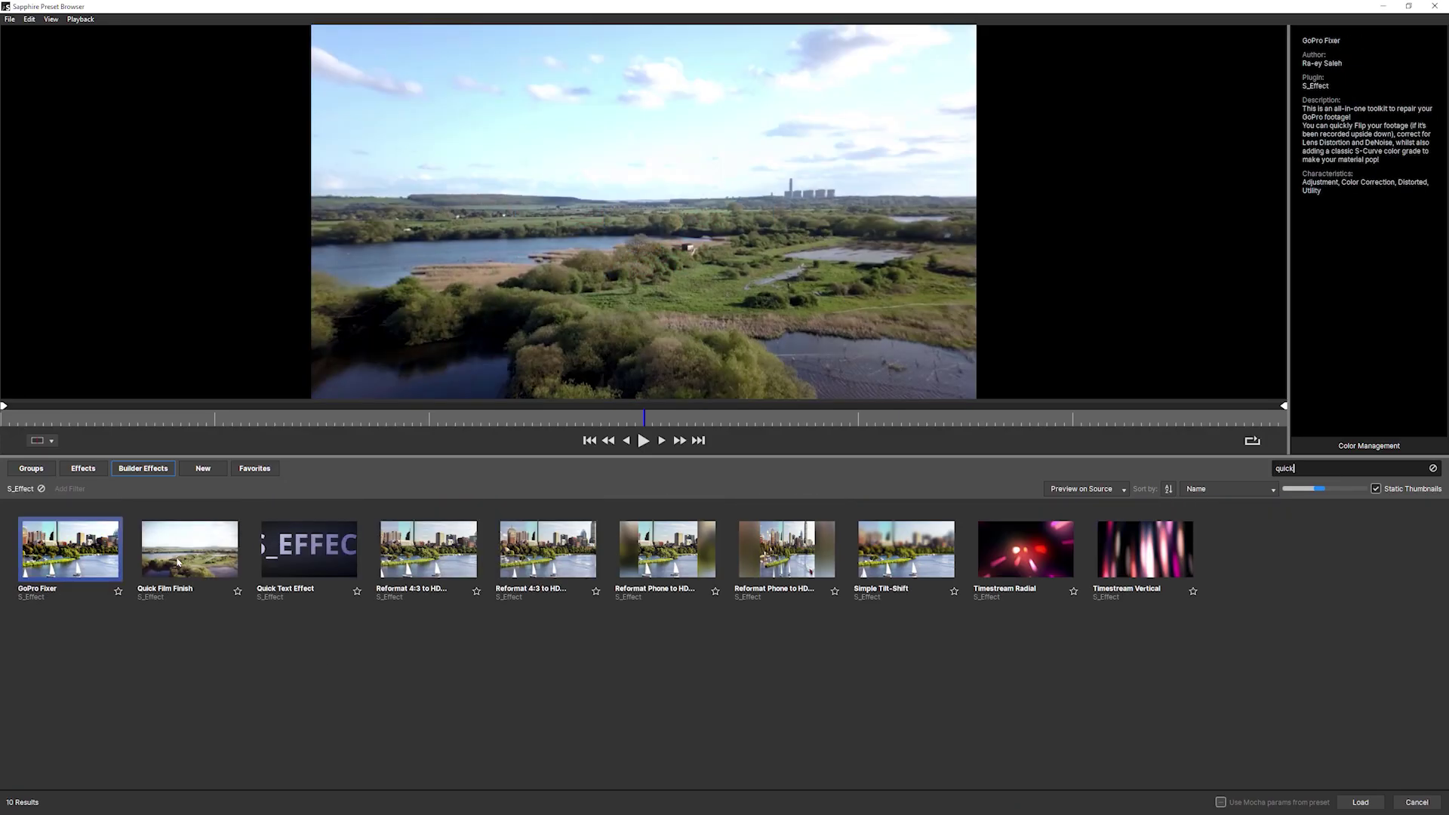
{"action": "left_click", "coordinate": [177, 565]}
{"action": "key", "text": "Escape"}
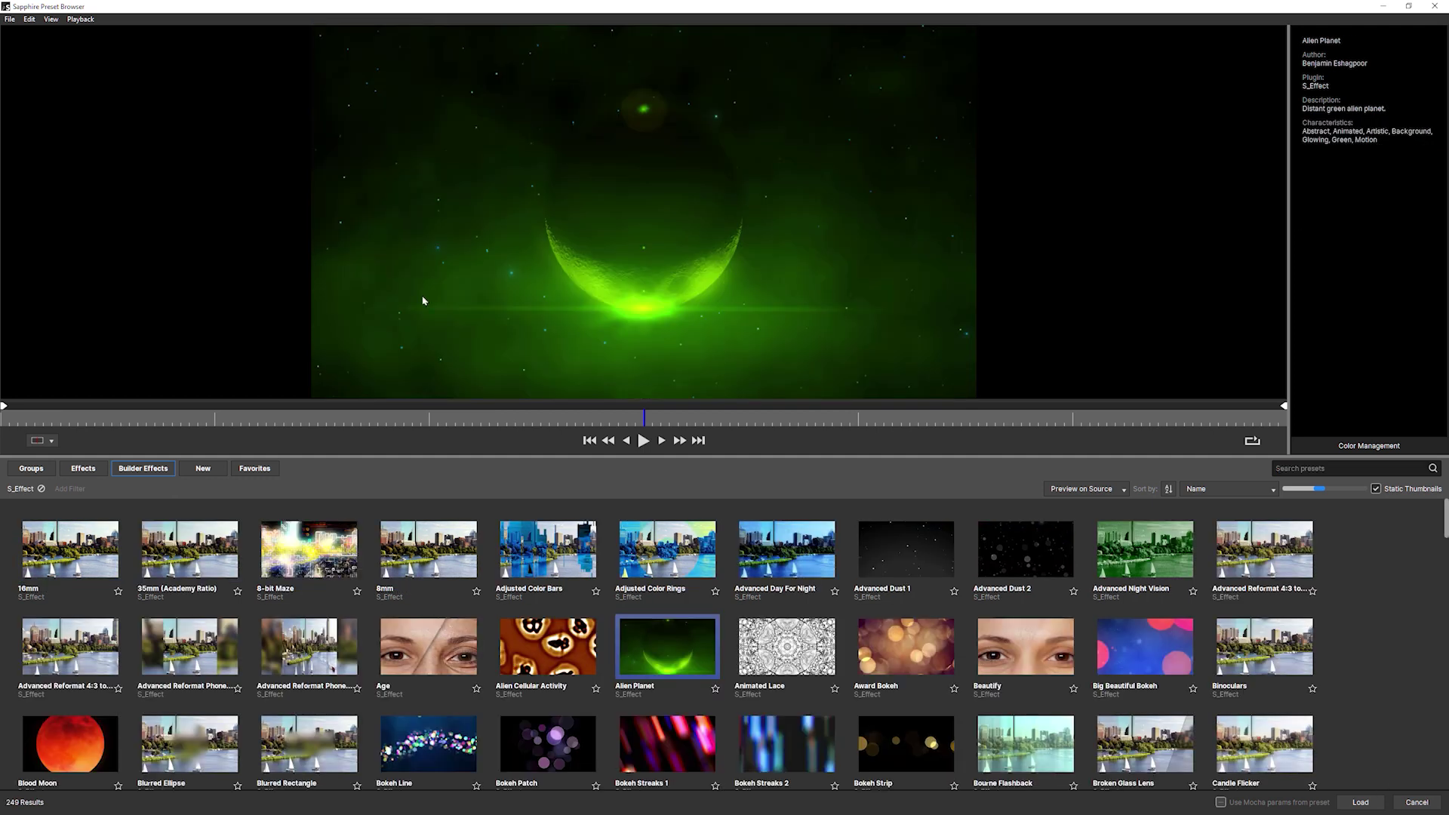
{"action": "left_click", "coordinate": [914, 567]}
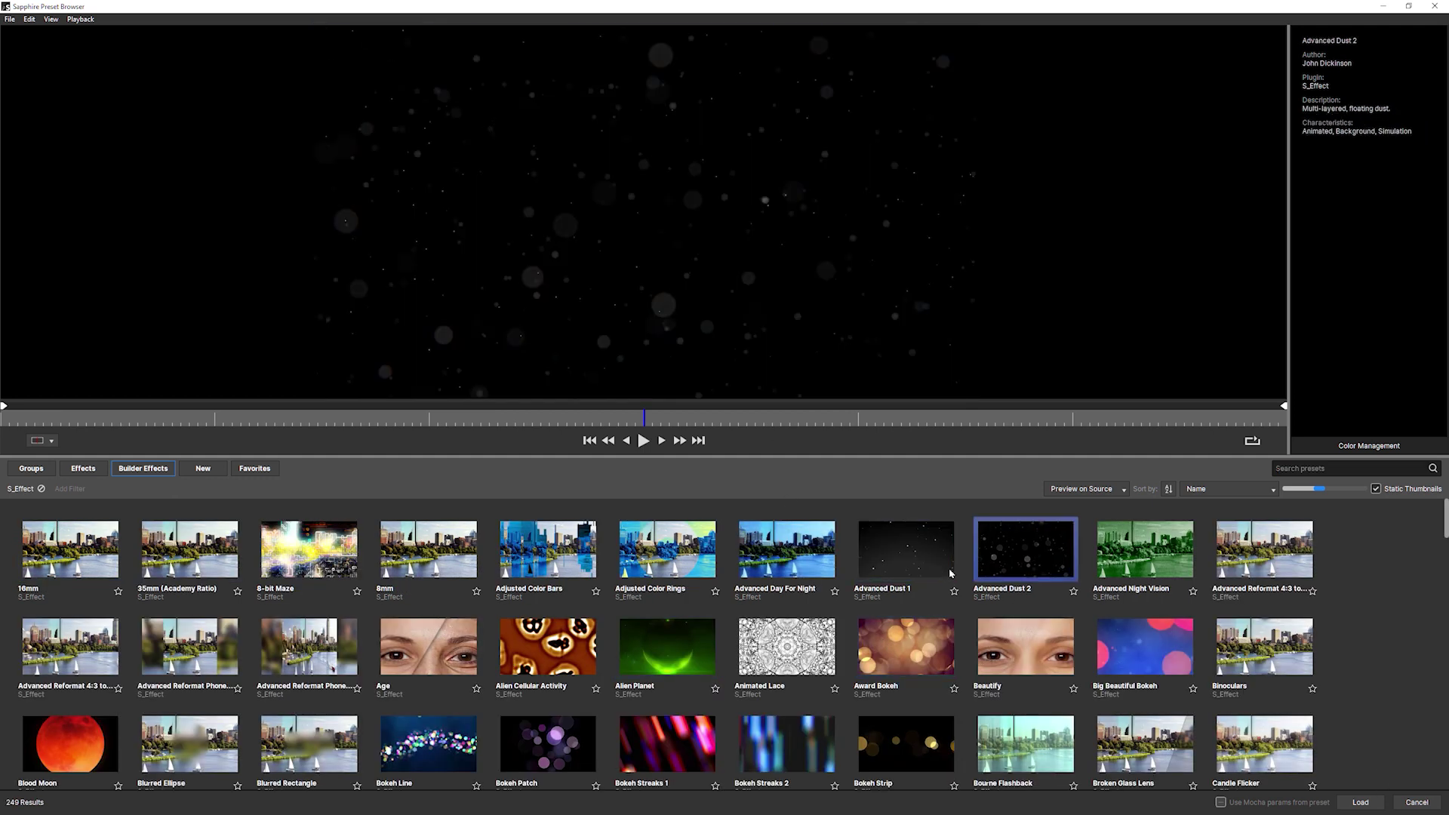
{"action": "left_click", "coordinate": [428, 744]}
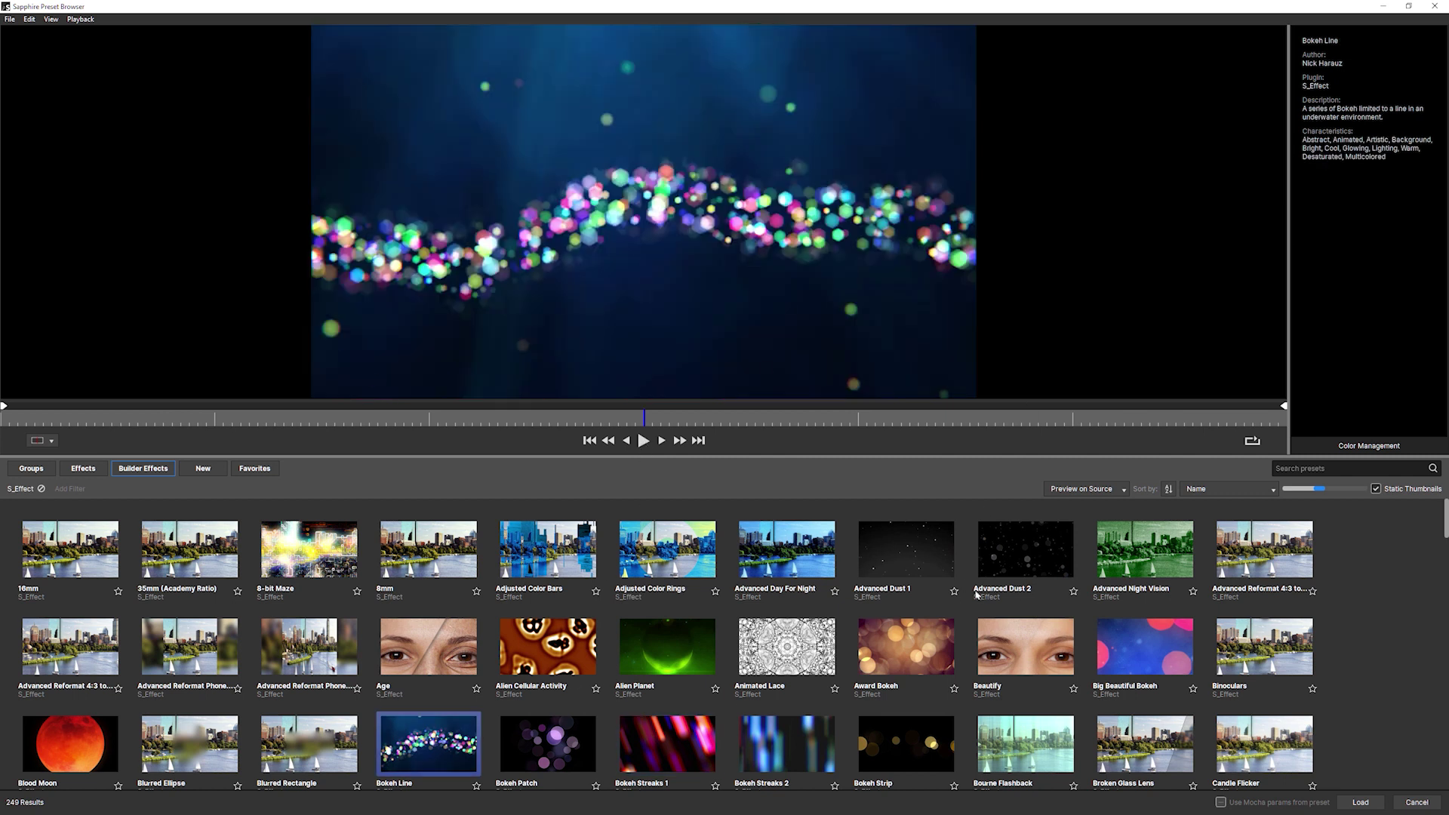
Search 'insta' and preview the Instant Motion Background preset.
{"action": "left_click", "coordinate": [1316, 470]}
{"action": "type", "text": "insta"}
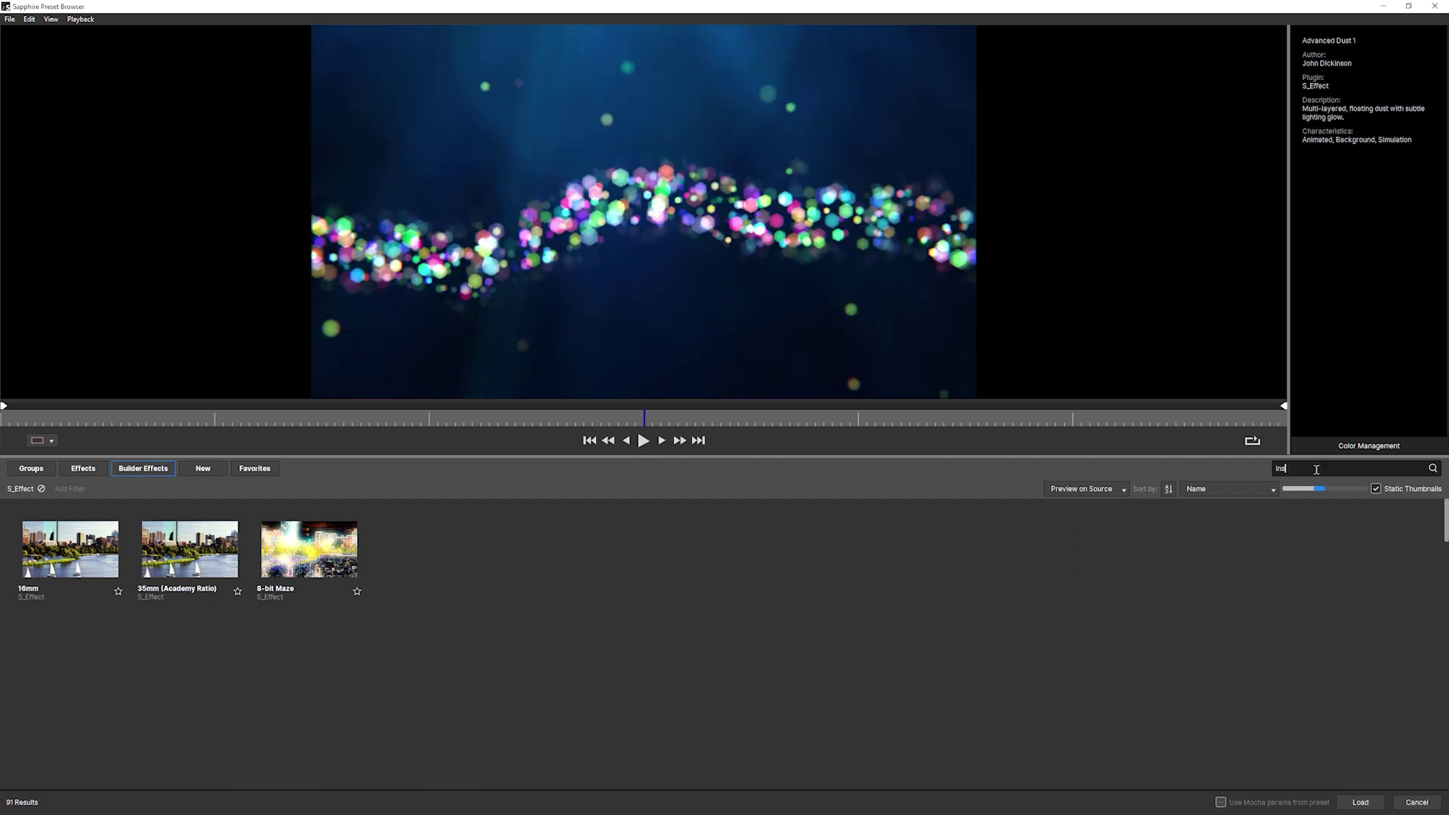
{"action": "left_click", "coordinate": [228, 571]}
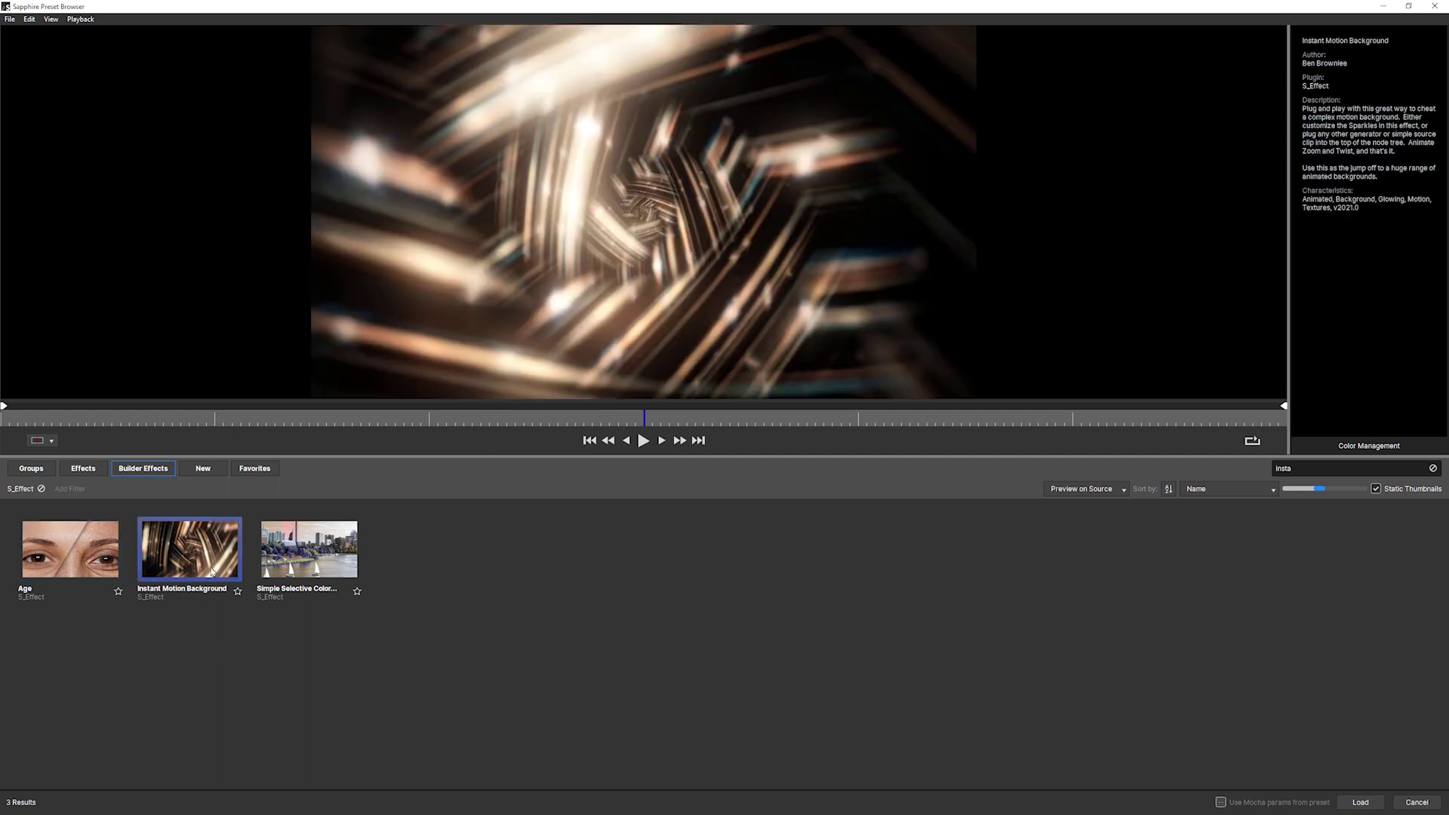